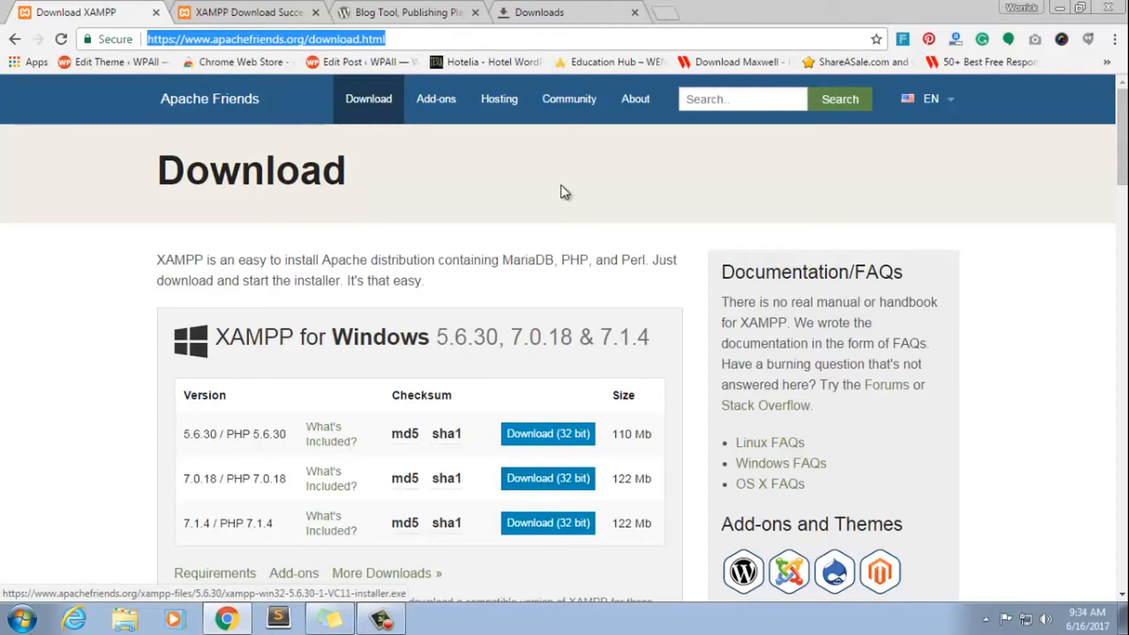
Run the downloaded xampp-win32-7.0.18-0-VC14-installer.exe from the browser's downloads list and show the desktop
click(225, 4)
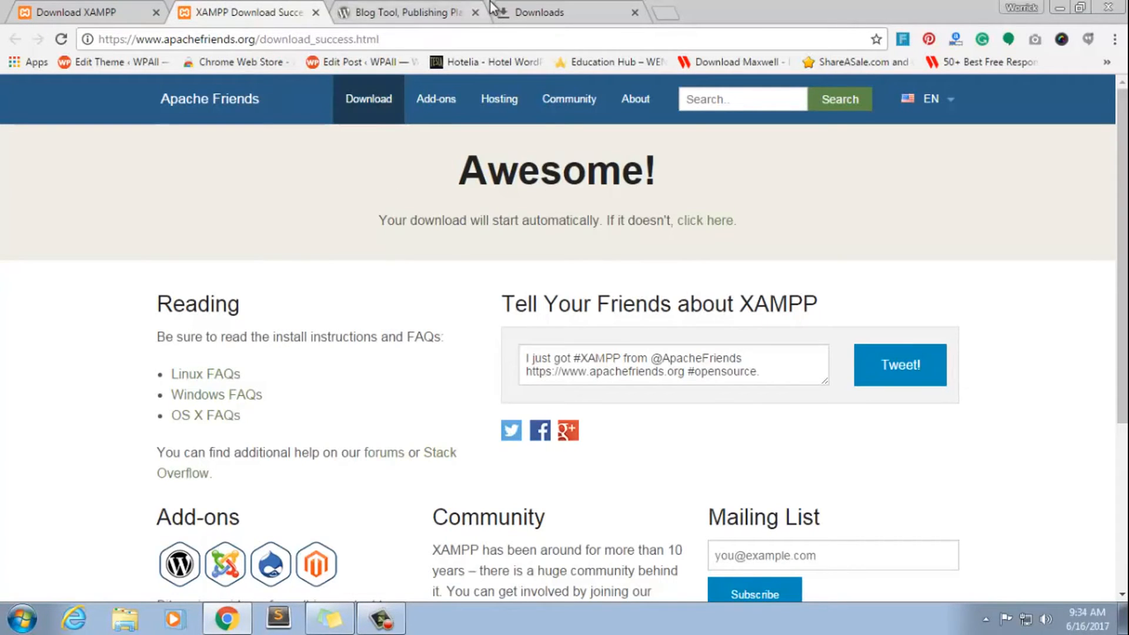
click(535, 12)
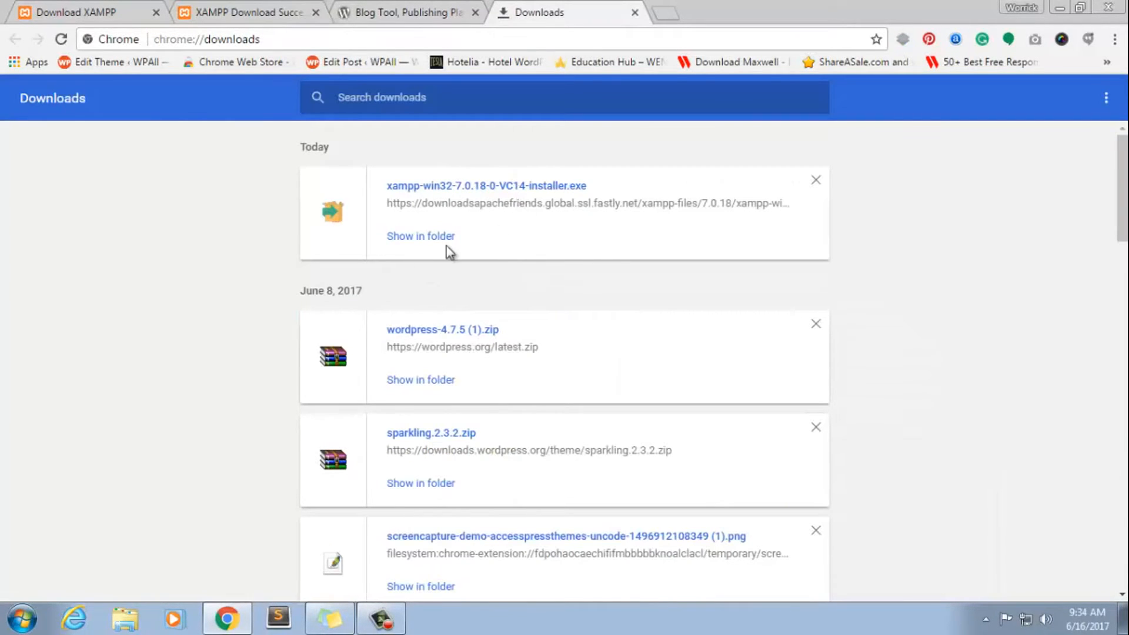
click(471, 187)
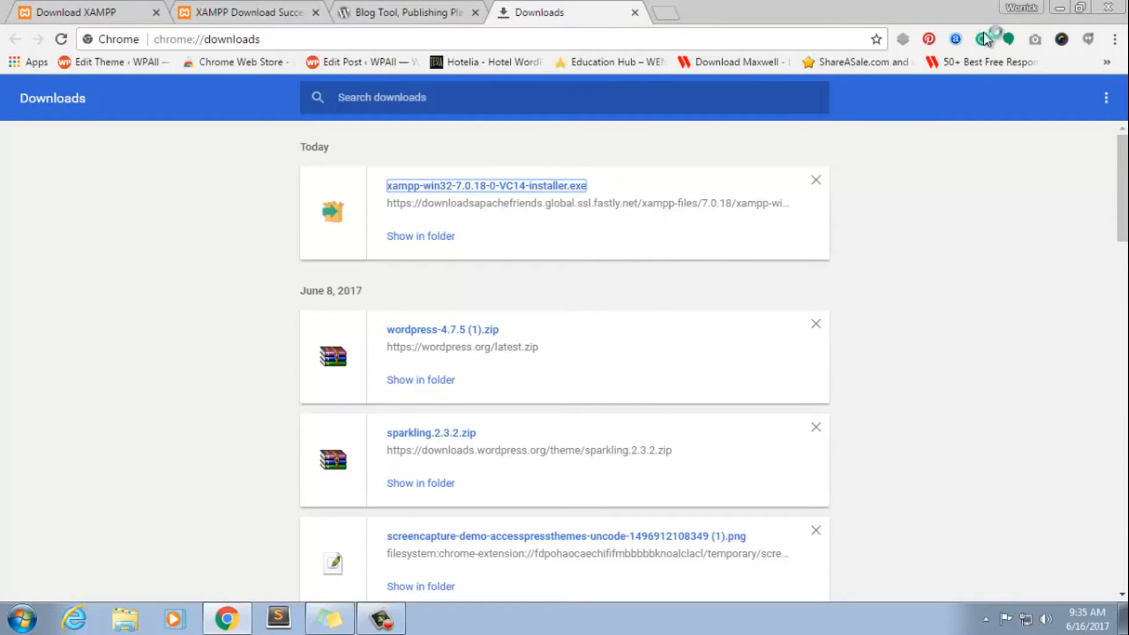
click(1065, 8)
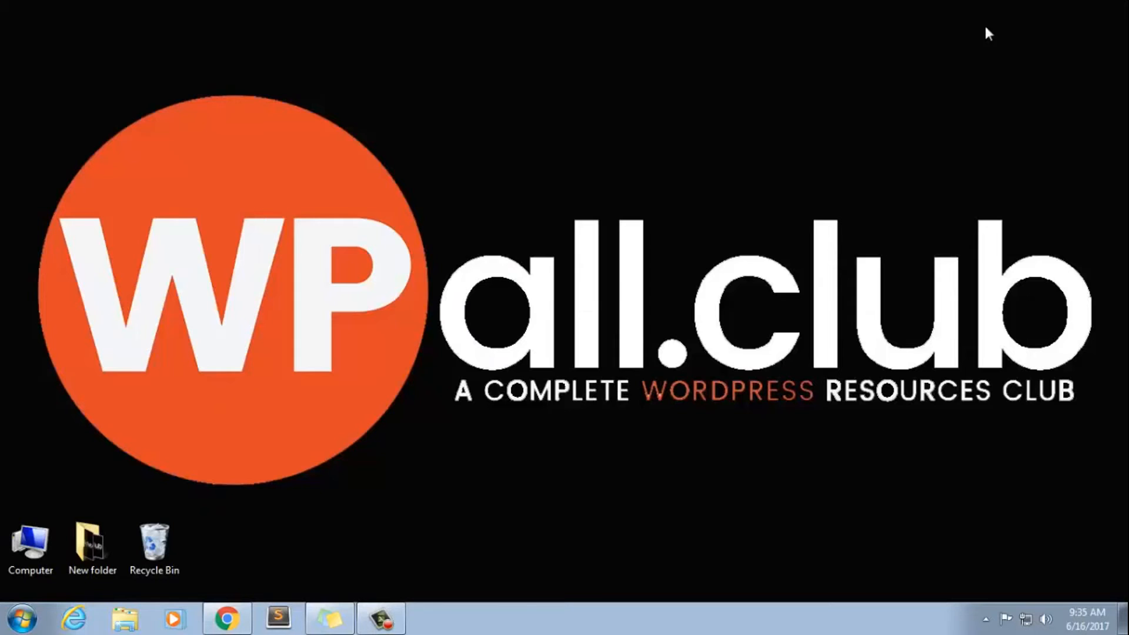
right_click(703, 137)
right_click(729, 171)
click(758, 216)
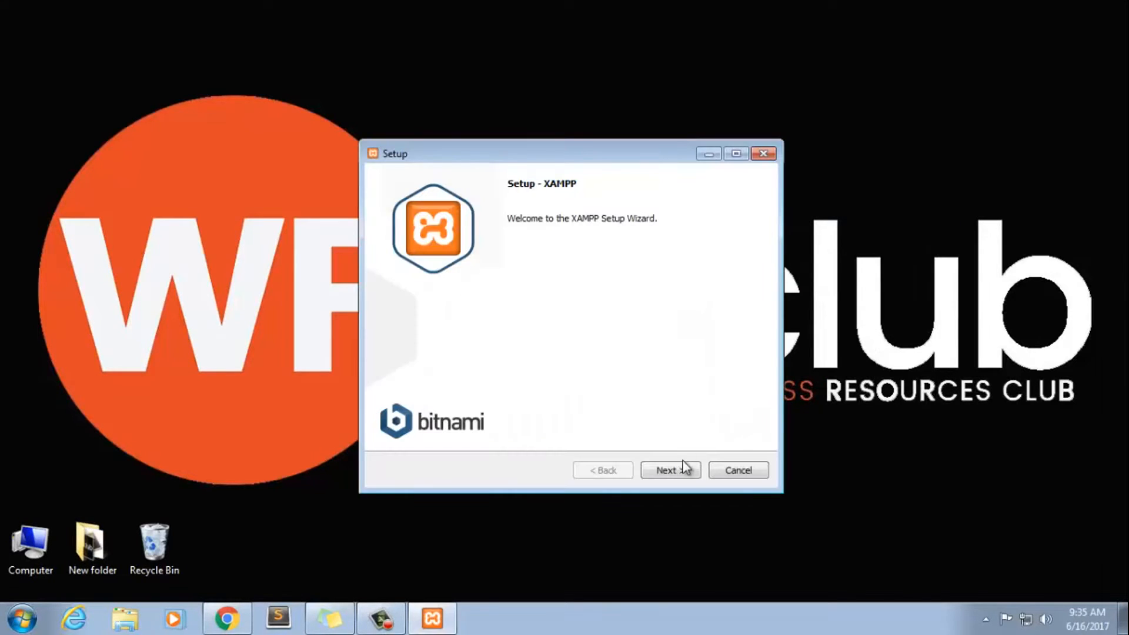
Proceed through the XAMPP setup's welcome and component pages, keeping all components selected
click(685, 468)
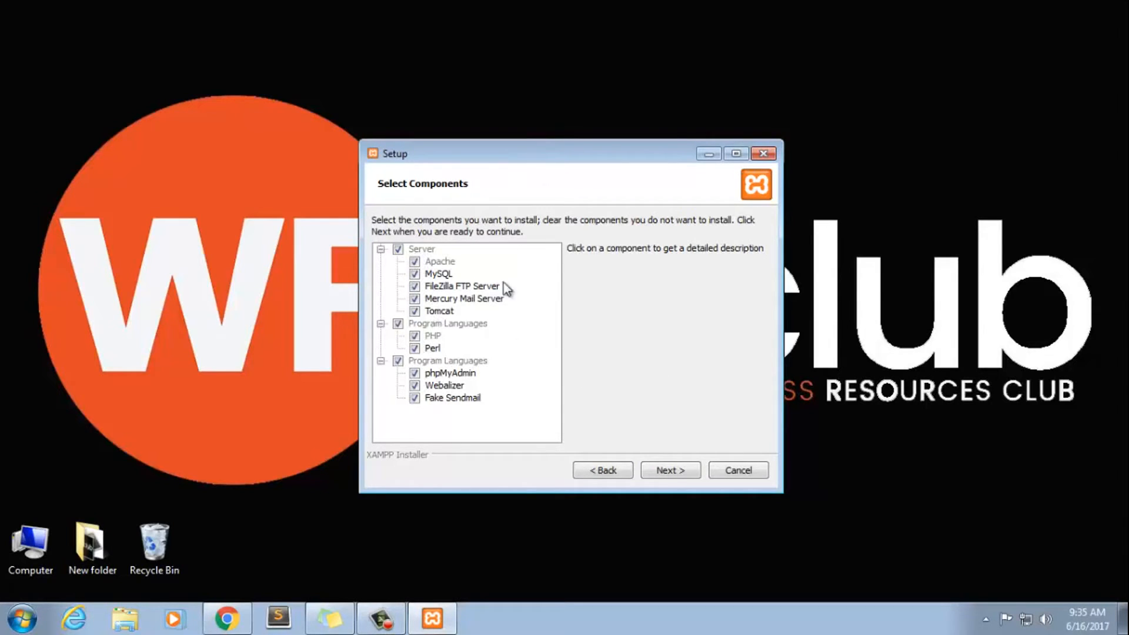
click(673, 475)
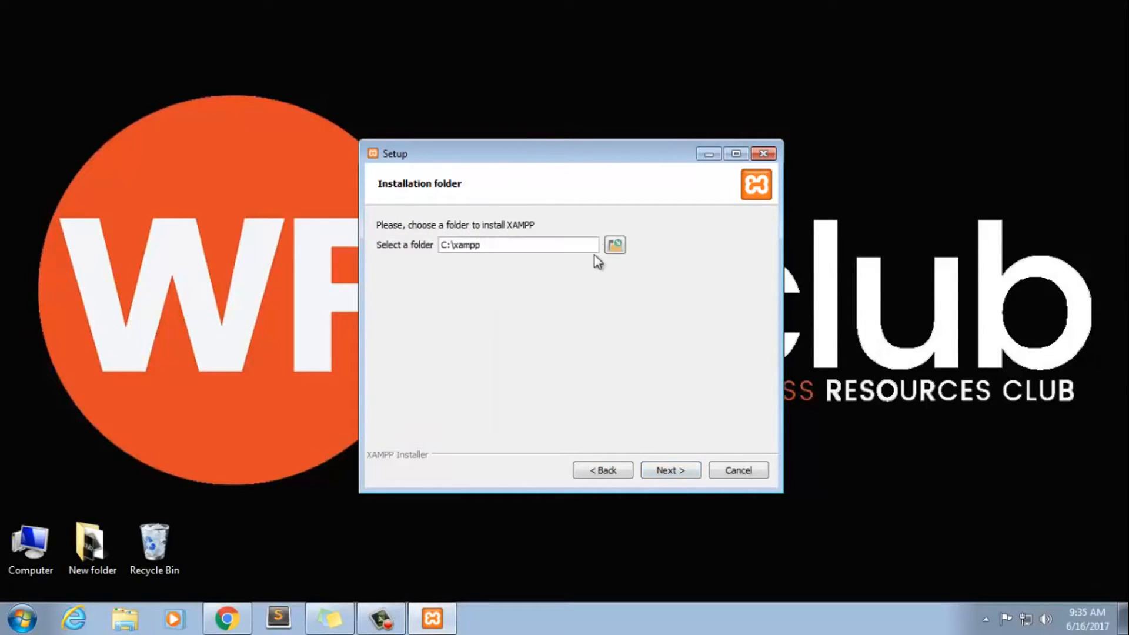
Create a new folder named PPPP on the desktop
right_click(79, 244)
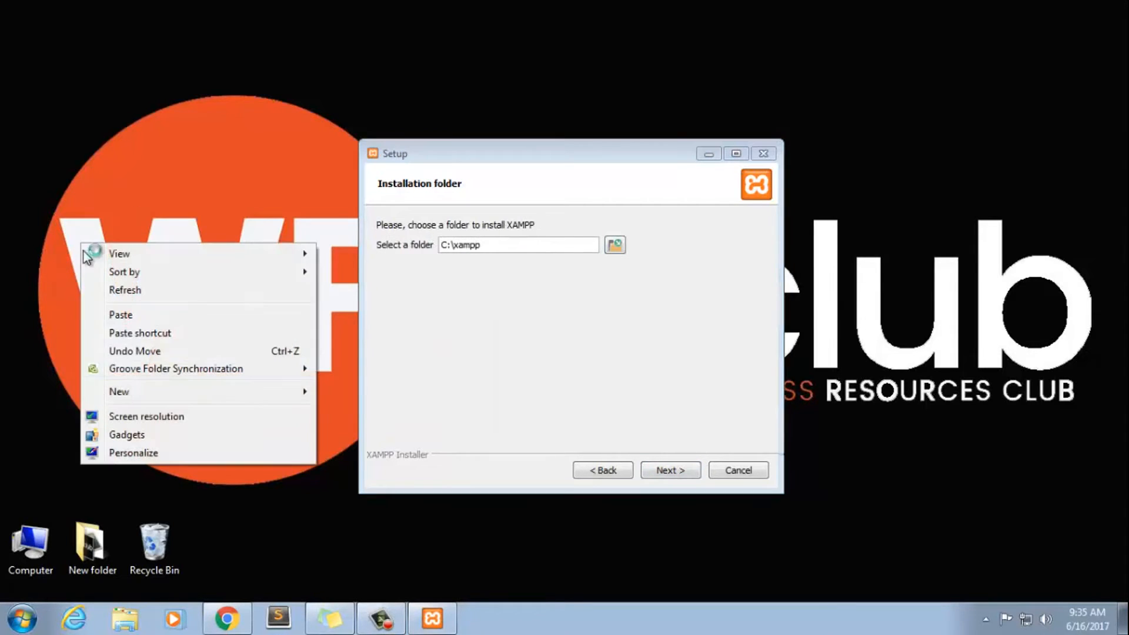
mouse_move(147, 392)
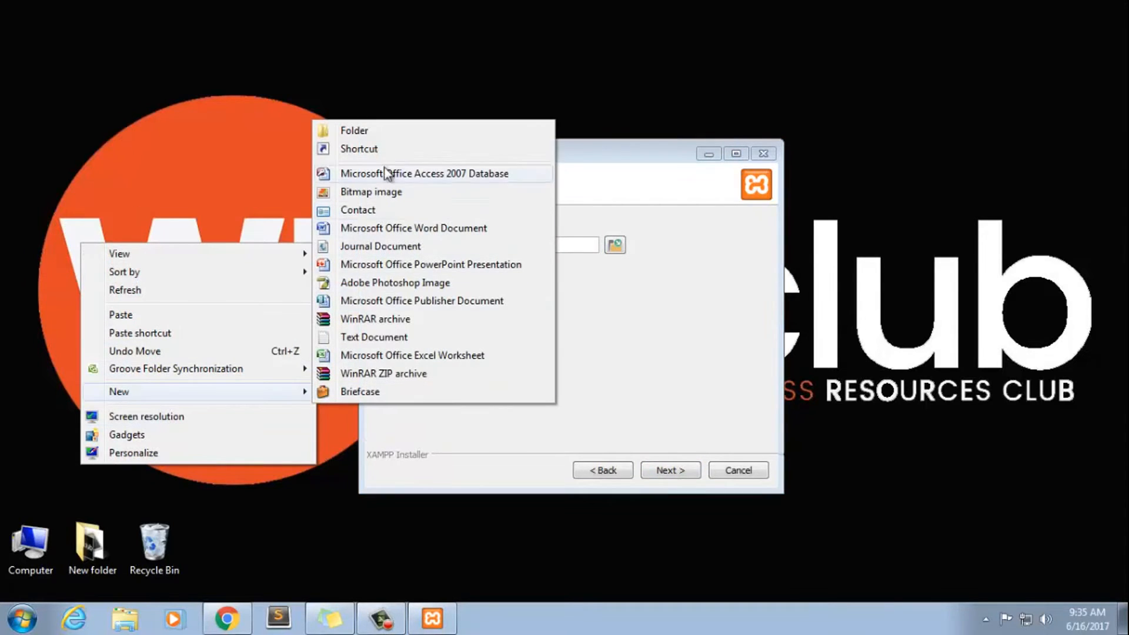
click(402, 132)
text(PPPP)
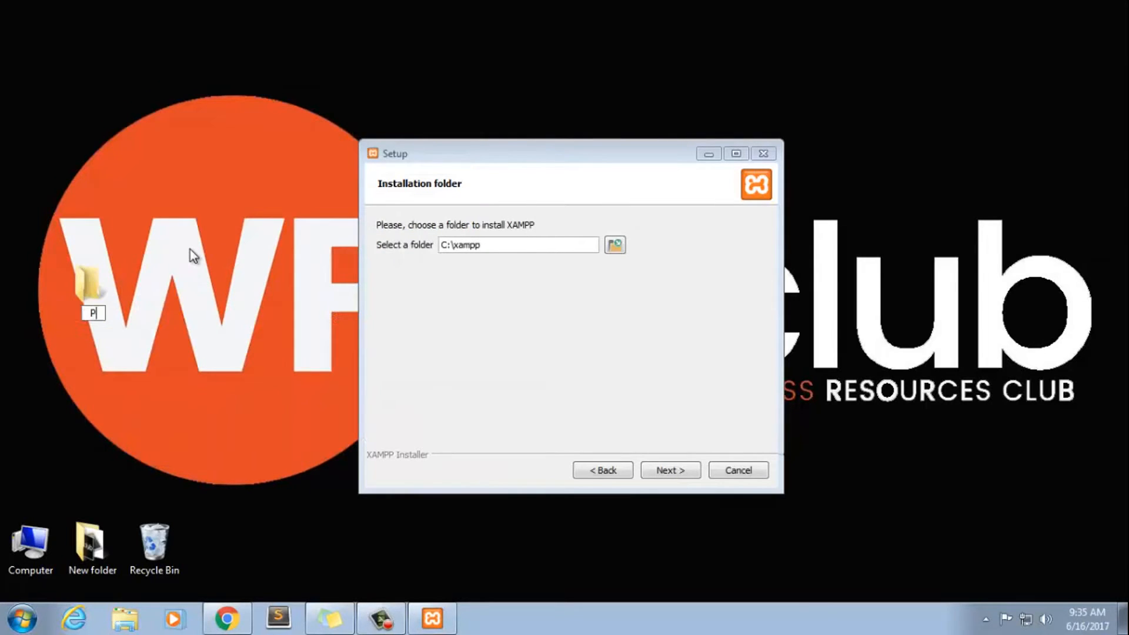
key(Return)
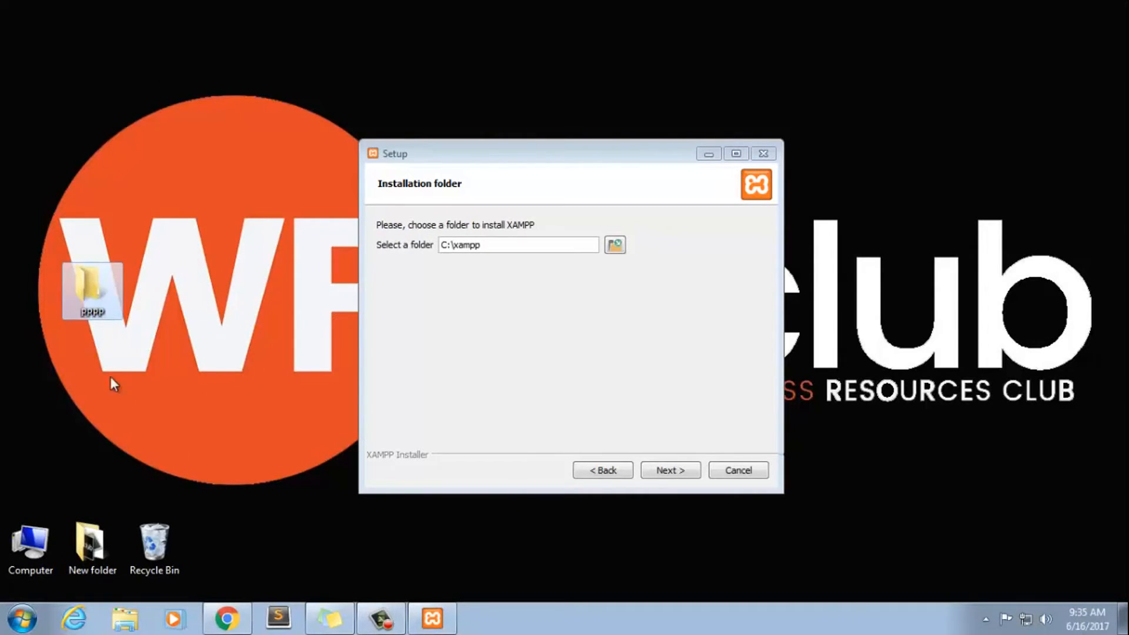
Move the PPPP folder from the desktop to Local Disk (D:)
right_click(106, 305)
click(96, 295)
right_click(96, 294)
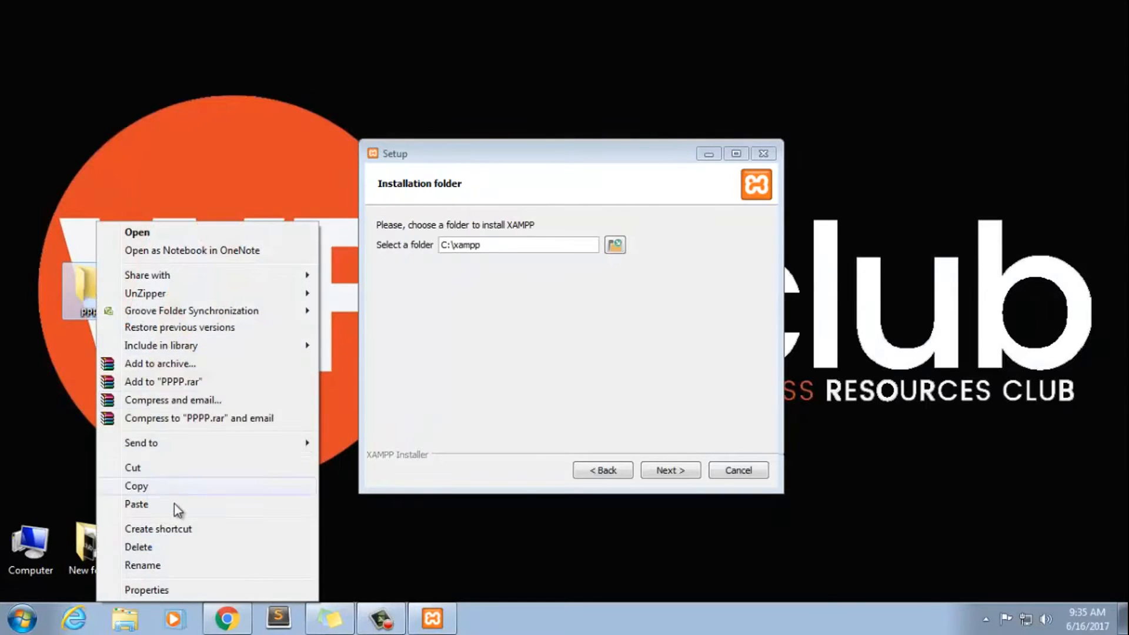
click(152, 468)
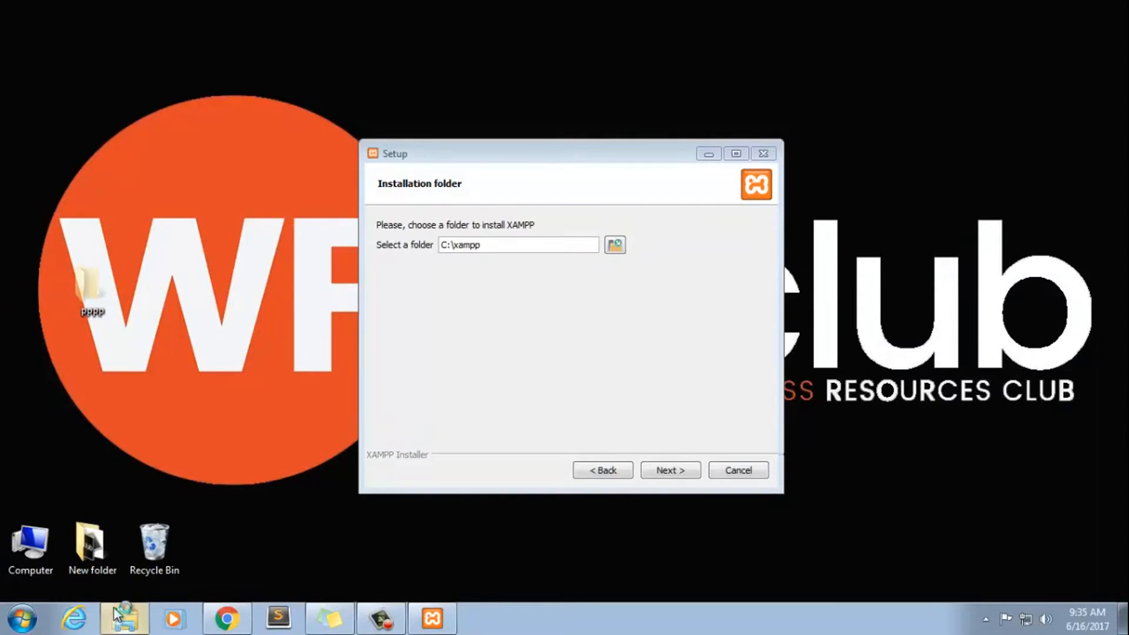
click(121, 617)
click(349, 360)
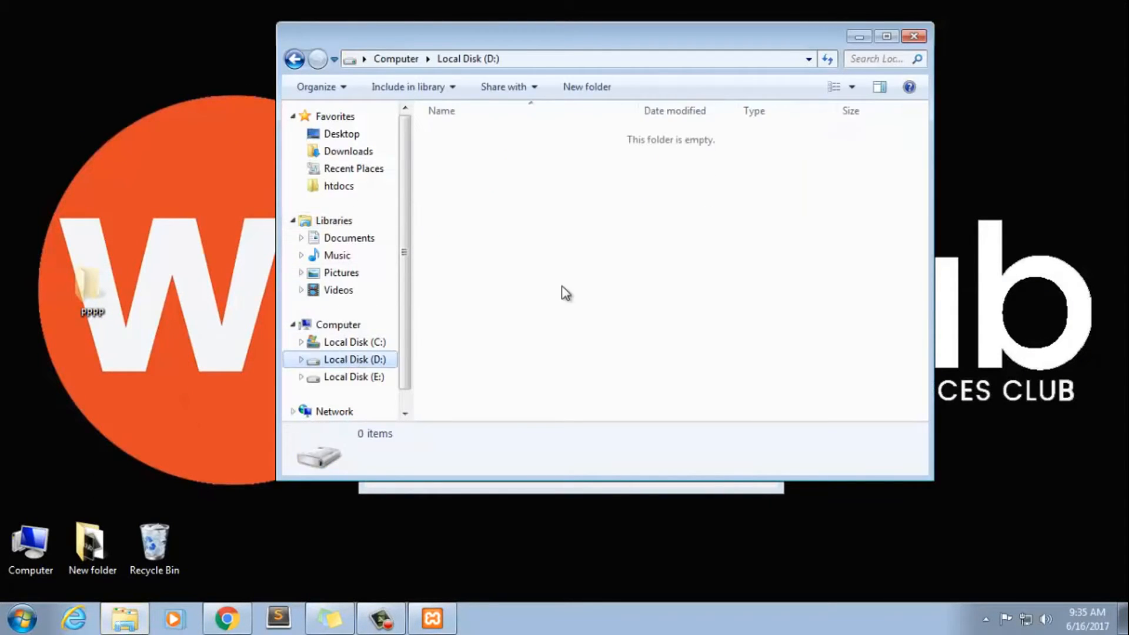
right_click(622, 187)
click(655, 302)
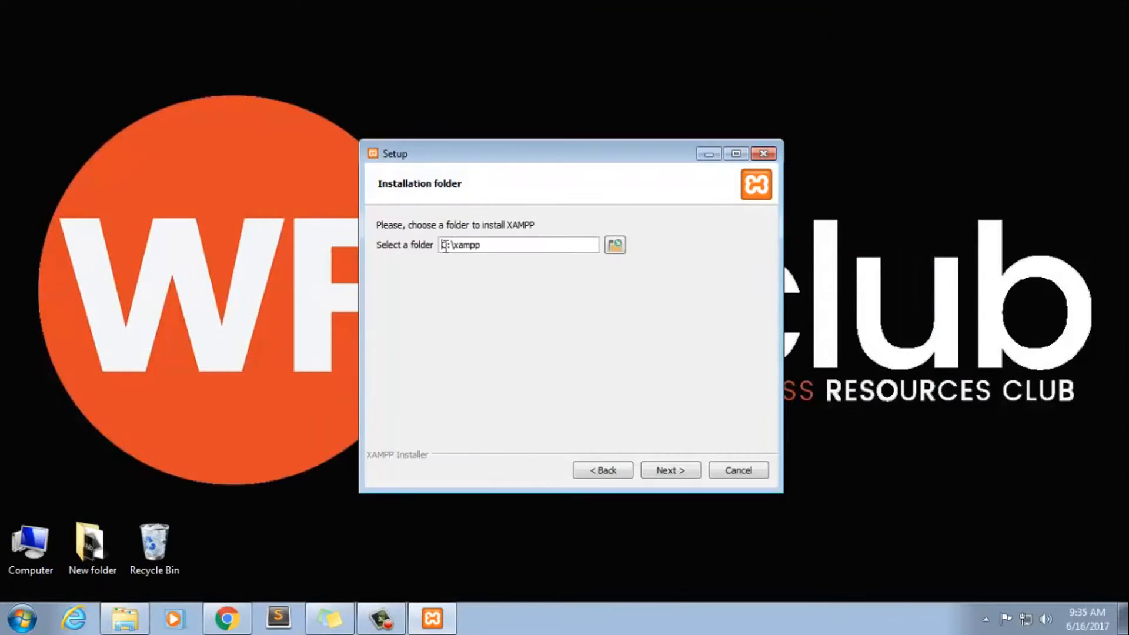
Choose the PPPP folder on Local Disk (D:) as the XAMPP installation folder and continue the setup
click(618, 246)
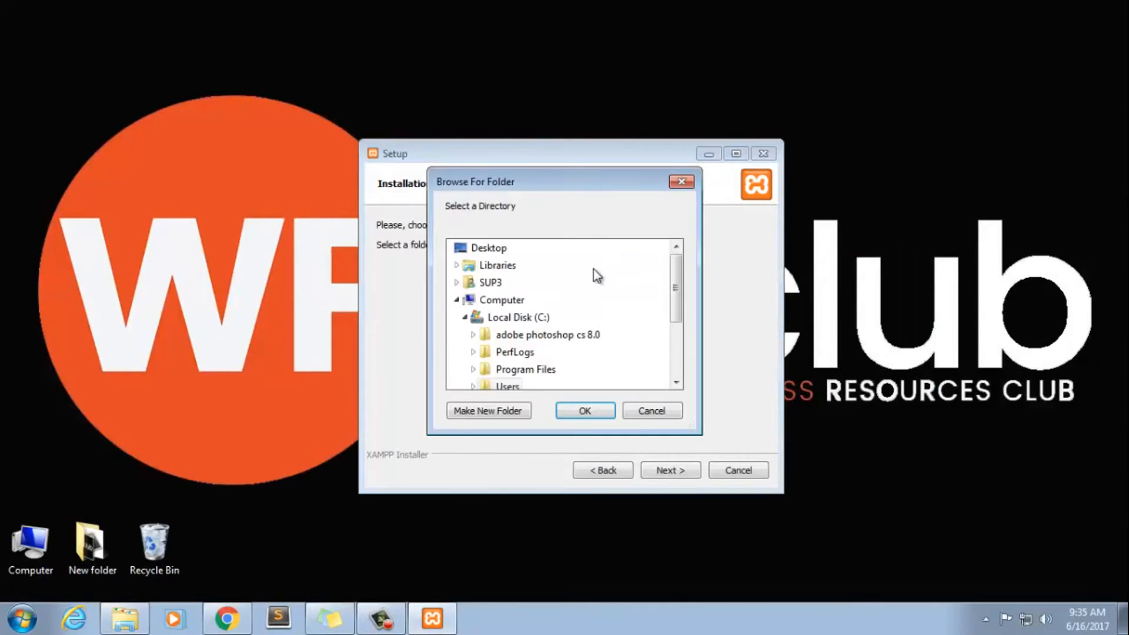
click(671, 351)
click(534, 318)
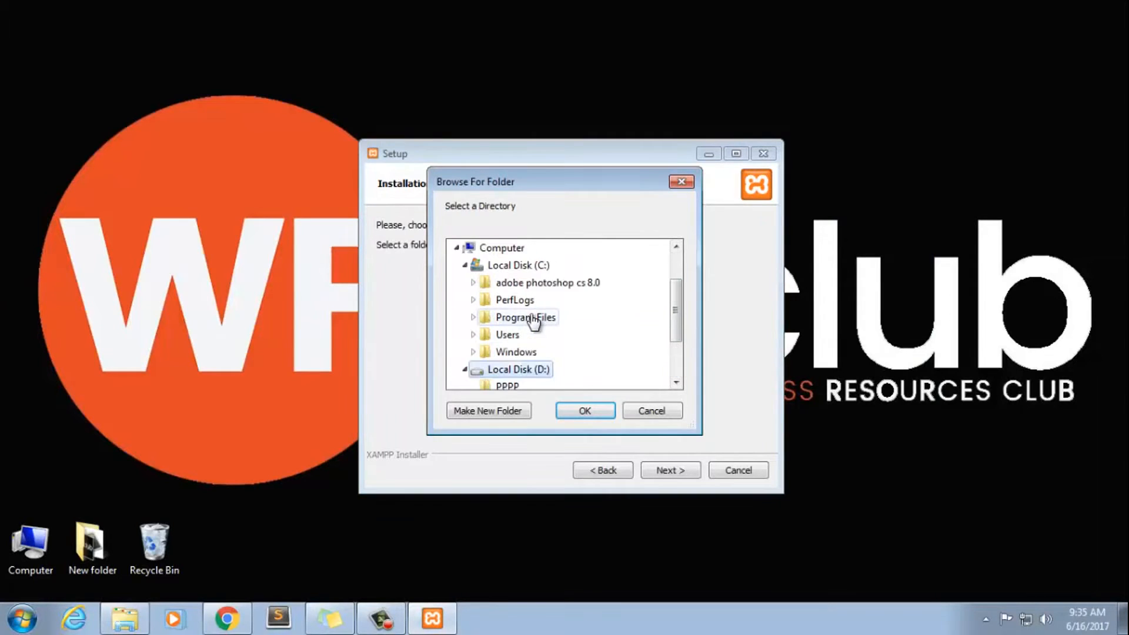
click(672, 368)
click(507, 317)
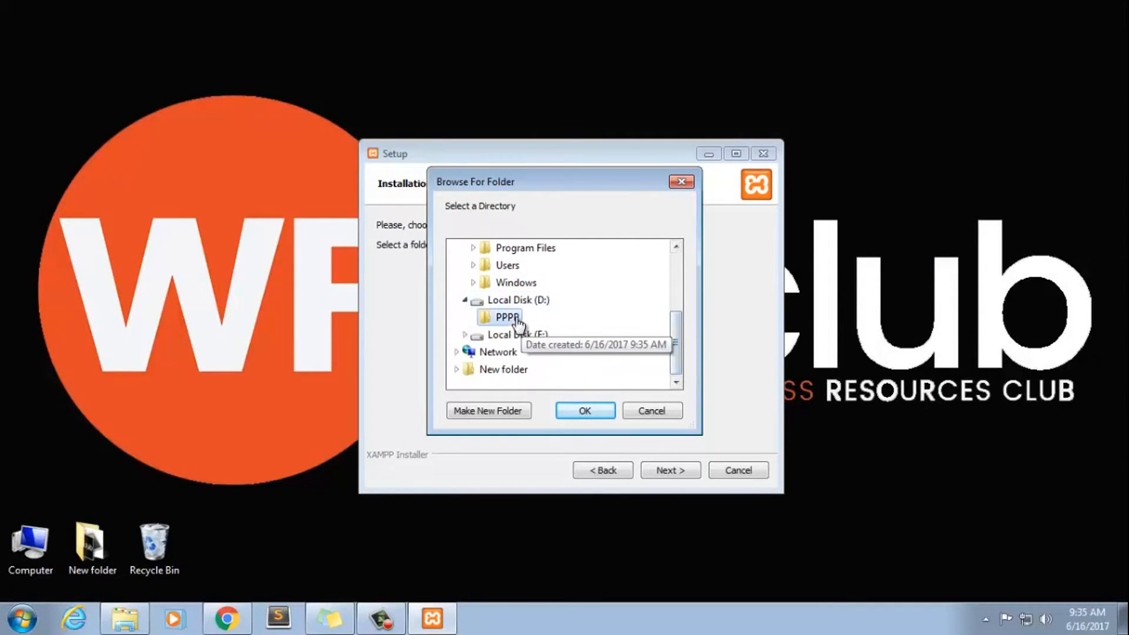
click(597, 410)
click(669, 470)
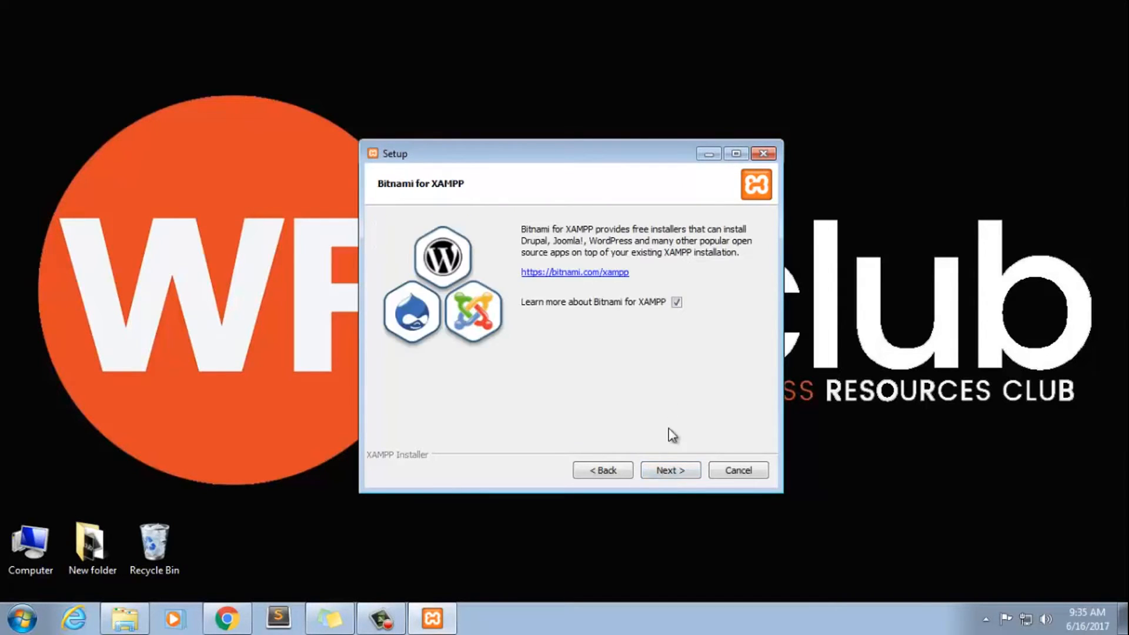
Proceed with the option to learn more about Bitnami enabled, skim its web page, and start the XAMPP installation
click(670, 471)
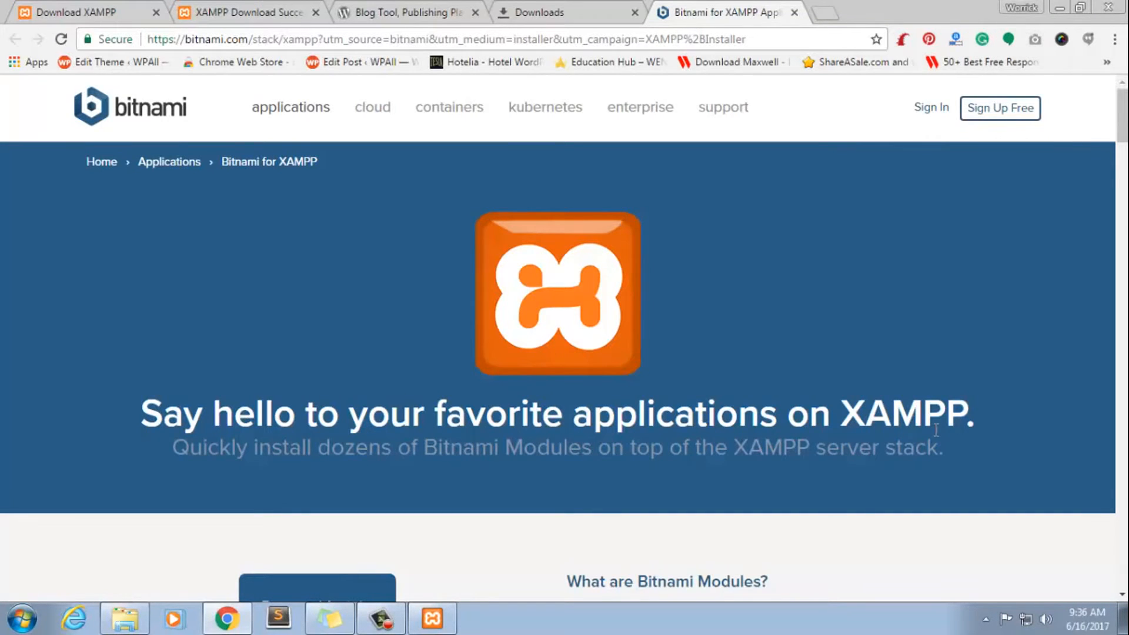
scroll(743, 419, down, 15)
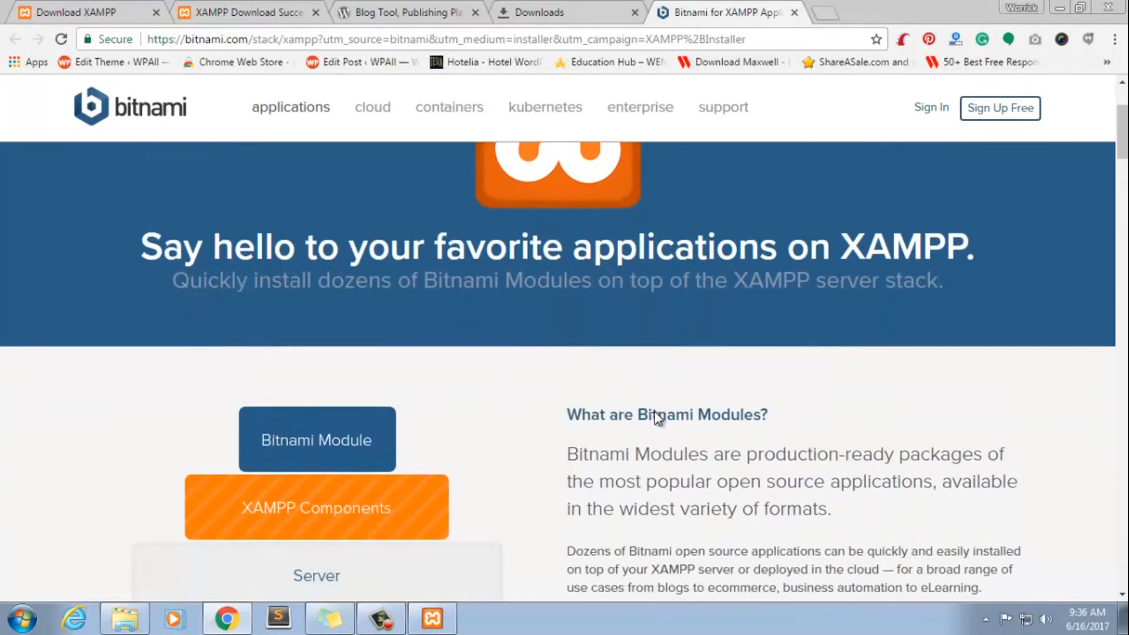
scroll(656, 417, down, 4)
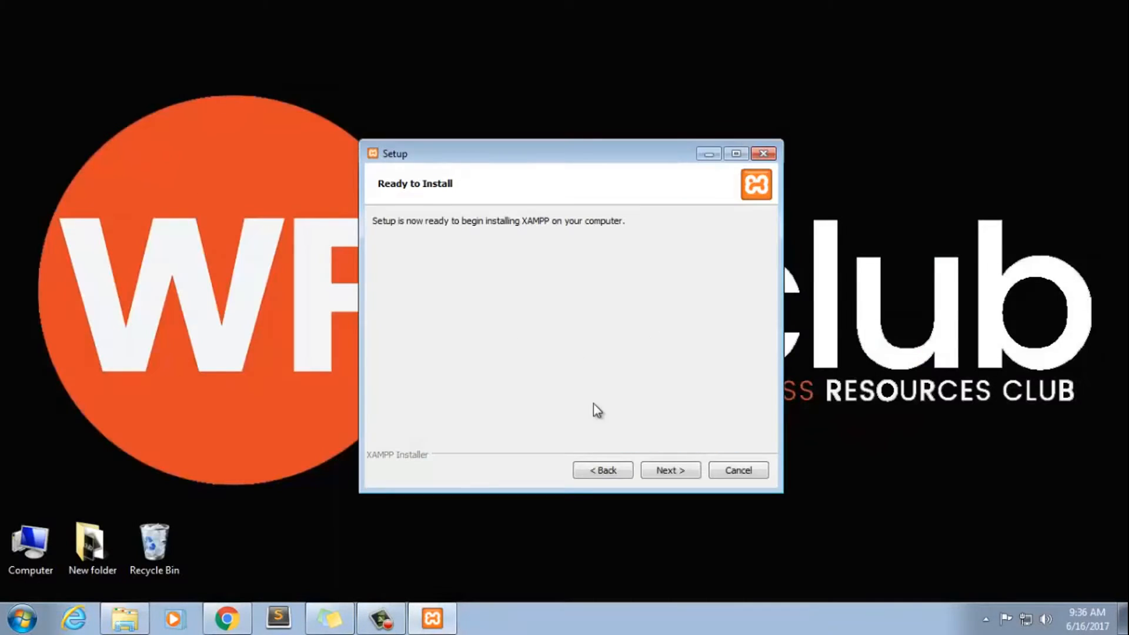
click(665, 468)
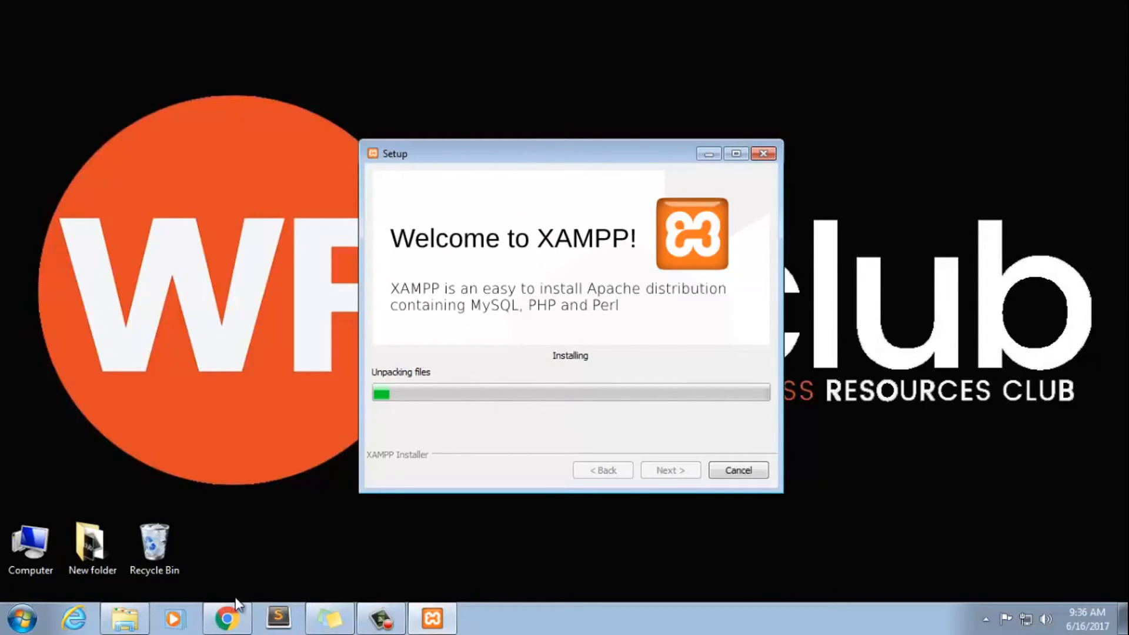
Switch to Chrome, view the WordPress 4.8 download page on wordpress.org, and check the downloads list
click(233, 619)
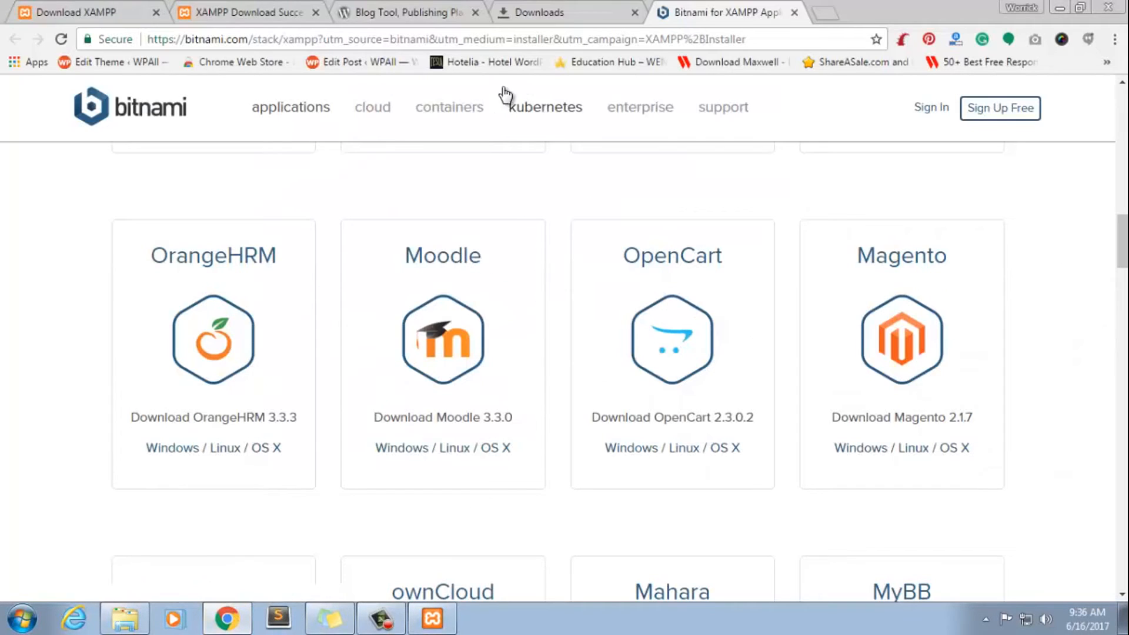
click(400, 10)
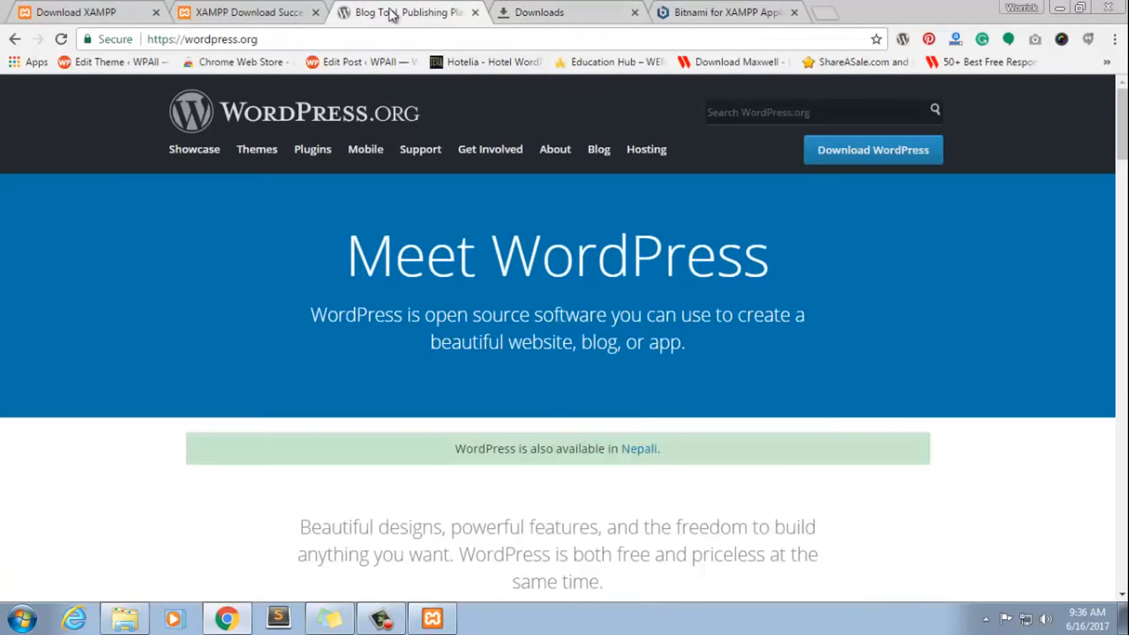
double_click(199, 41)
double_click(269, 40)
triple_click(268, 39)
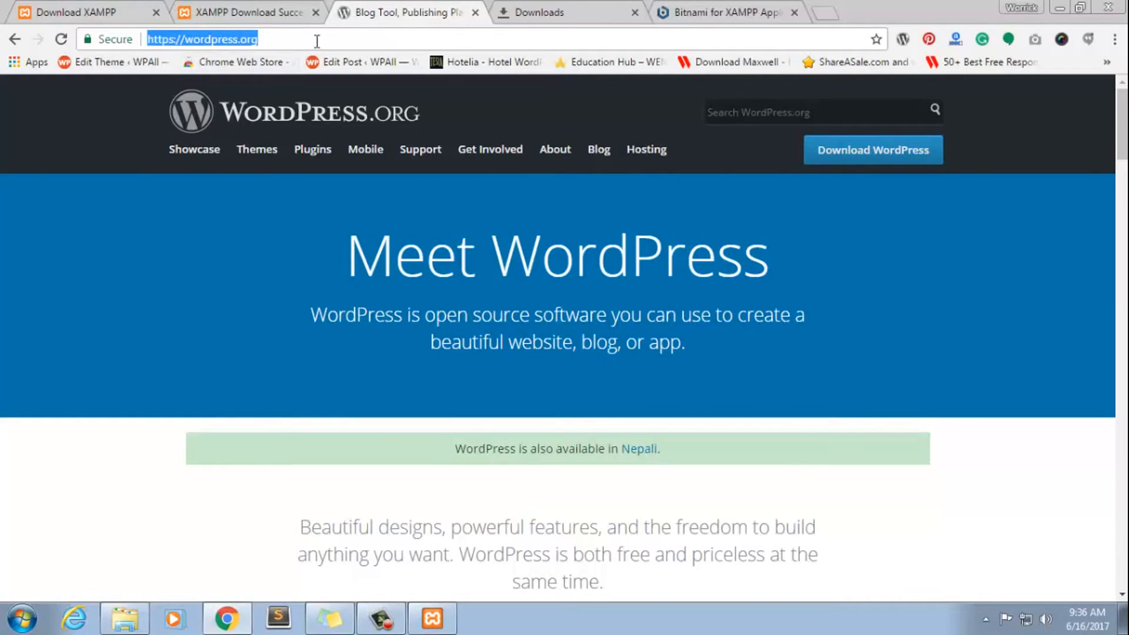
click(830, 149)
click(830, 151)
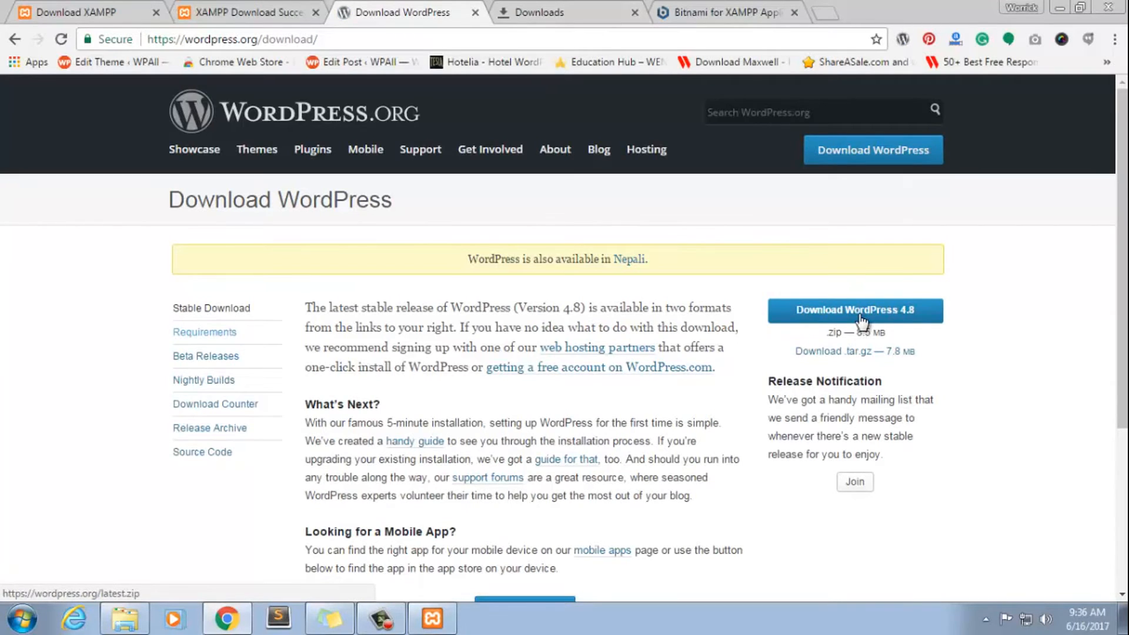
click(522, 11)
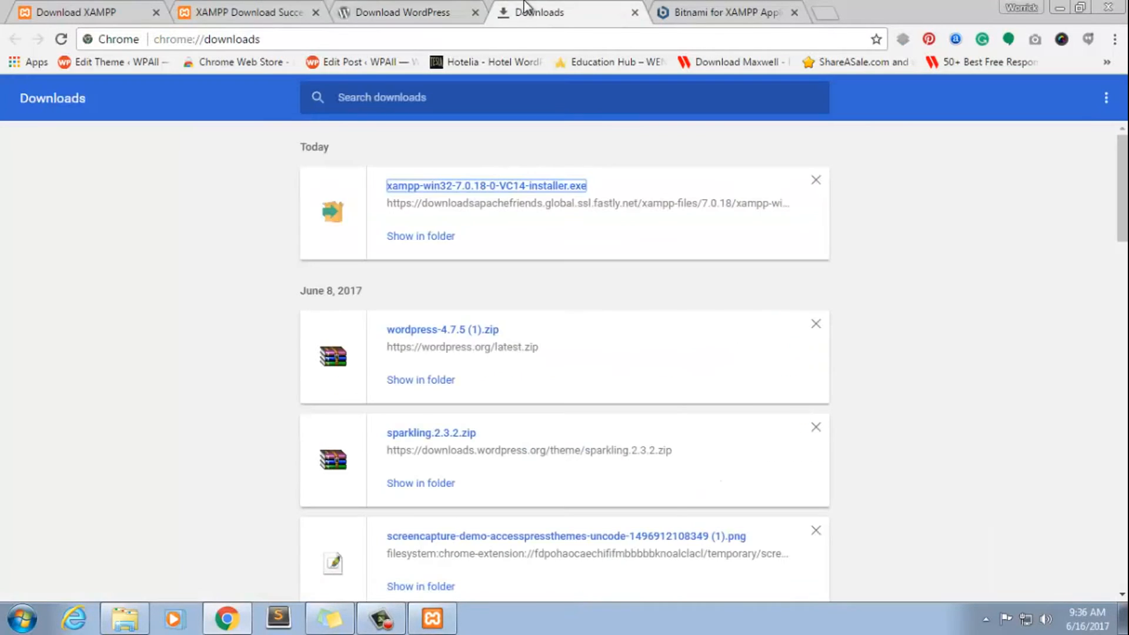
click(1060, 11)
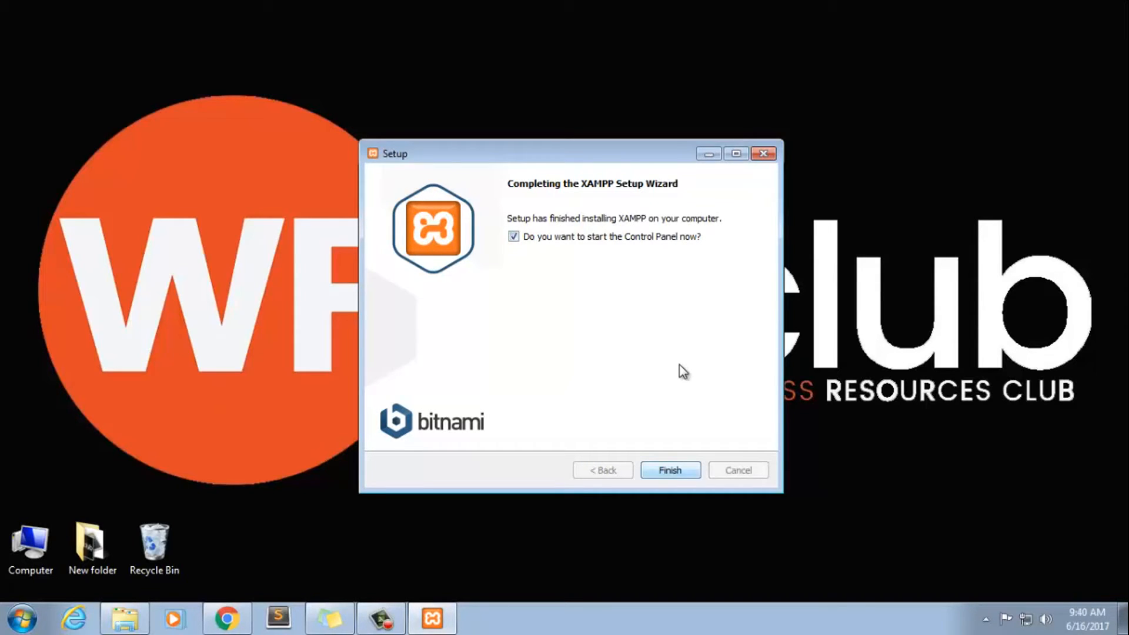
Finish the XAMPP setup with the Control Panel set to start, and save English as its language
key(Return)
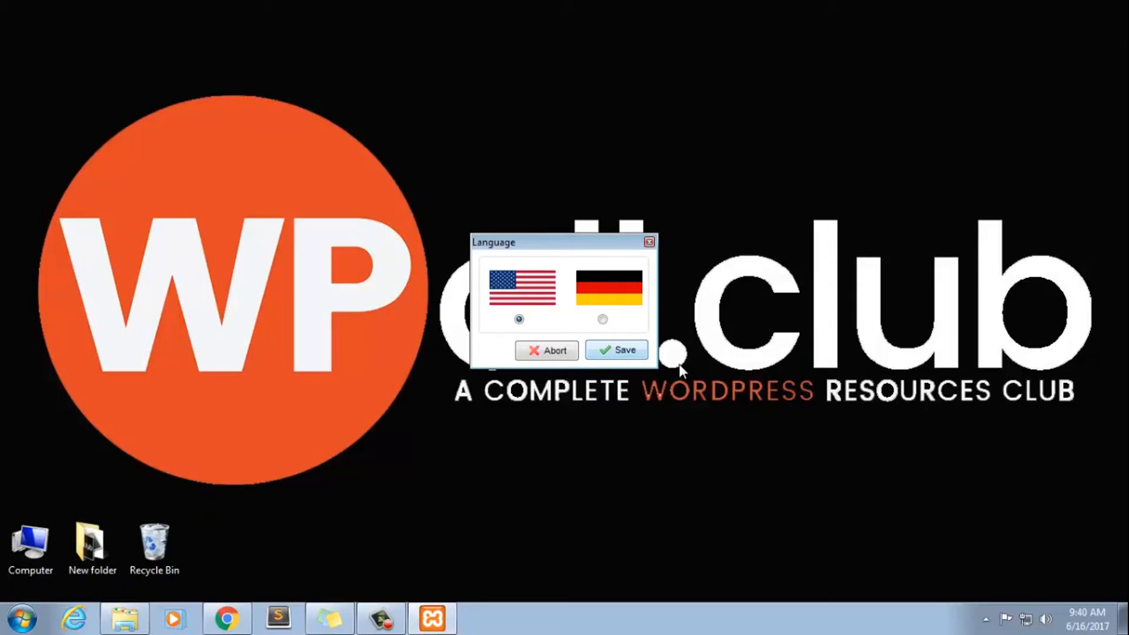
key(Return)
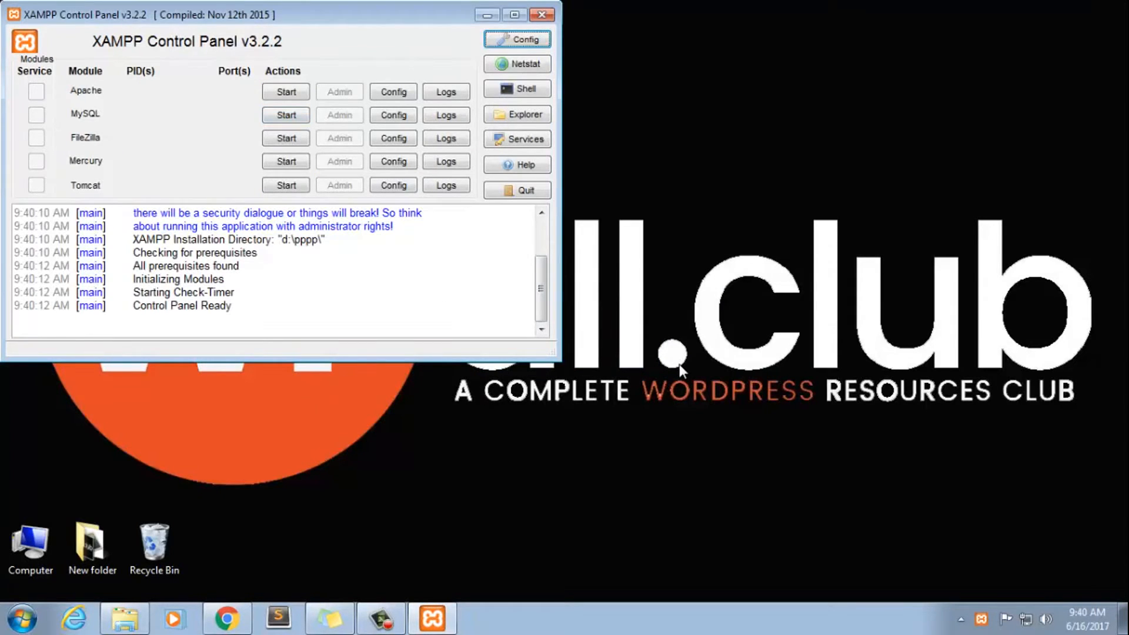
Start the Apache and MySQL modules, allowing both through Windows Firewall on public networks
click(286, 92)
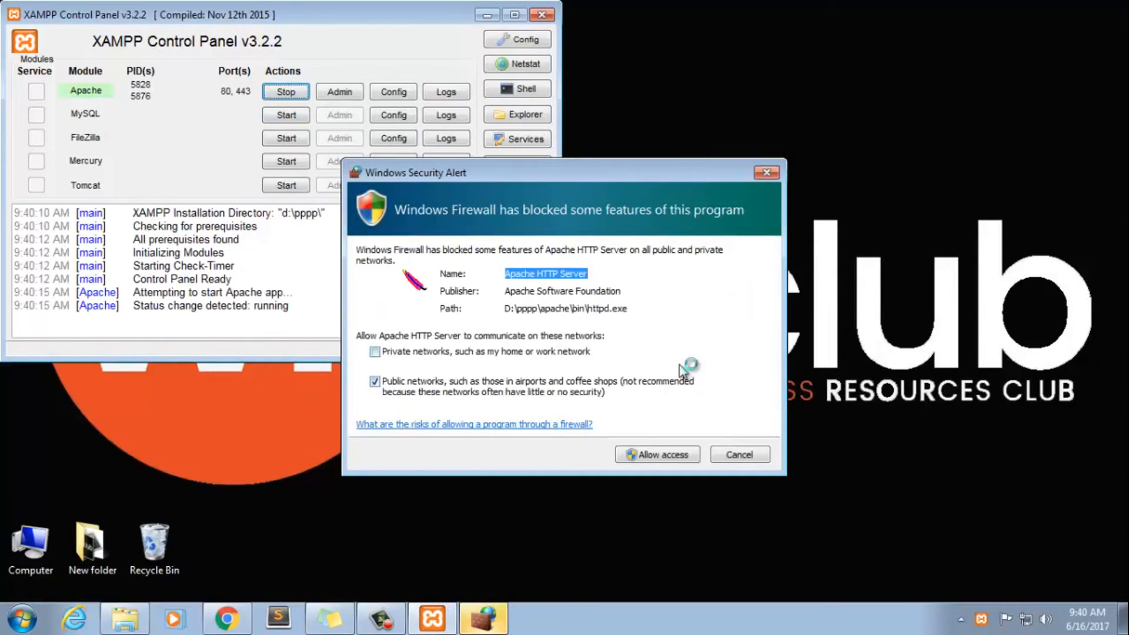
key(Return)
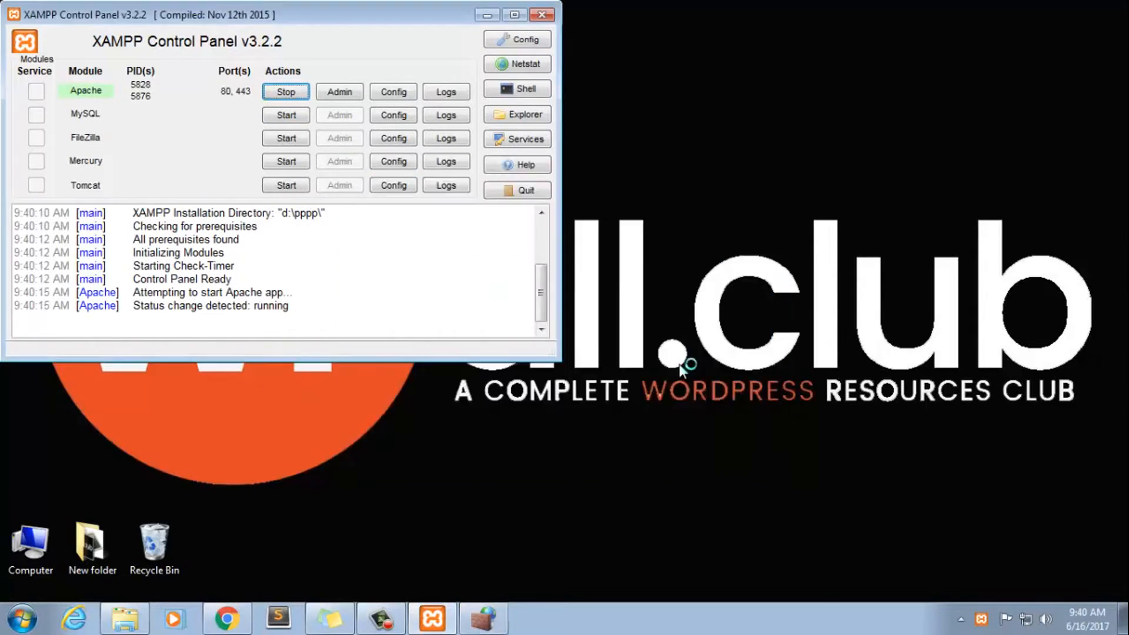
click(287, 115)
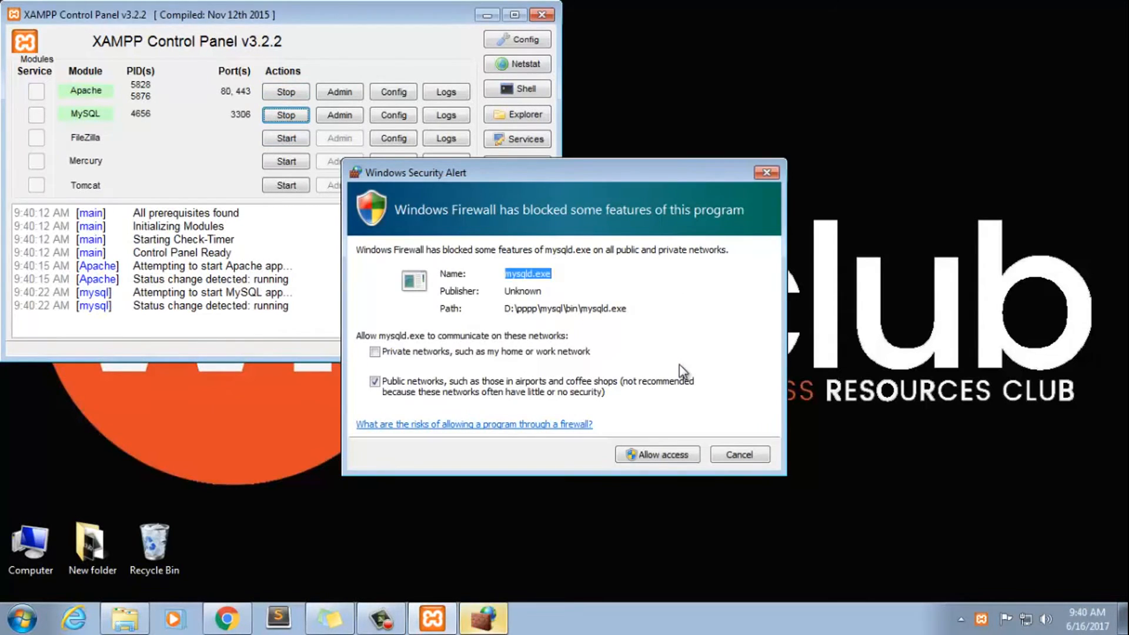
click(679, 366)
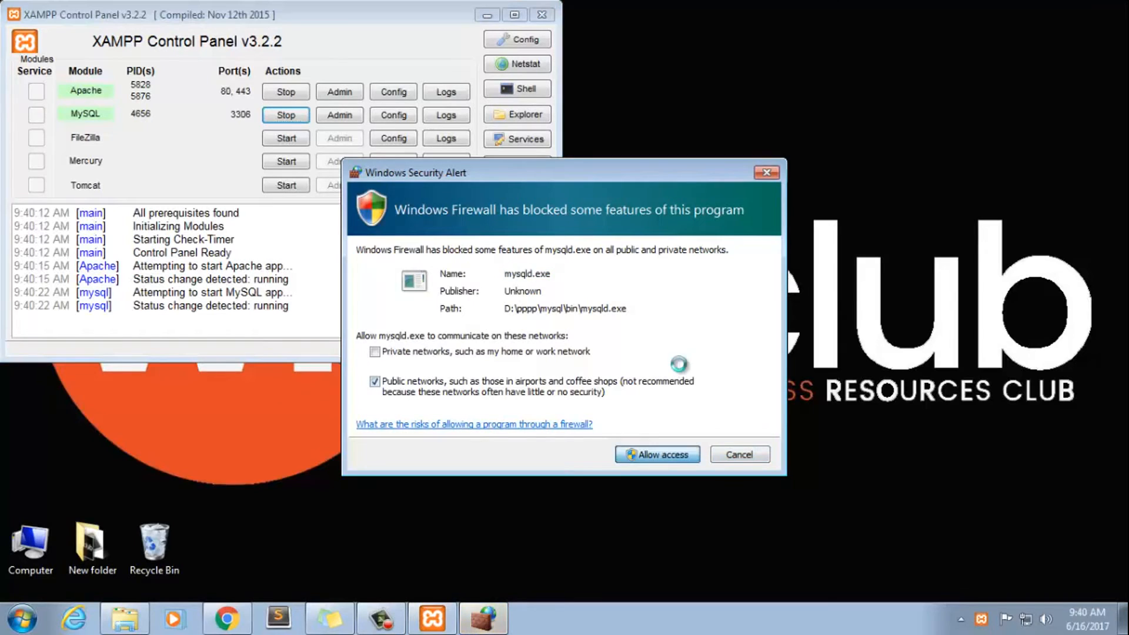
Allow mysqld.exe through the firewall on public networks, and load localhost in Chrome in place of the Bitnami page
key(Return)
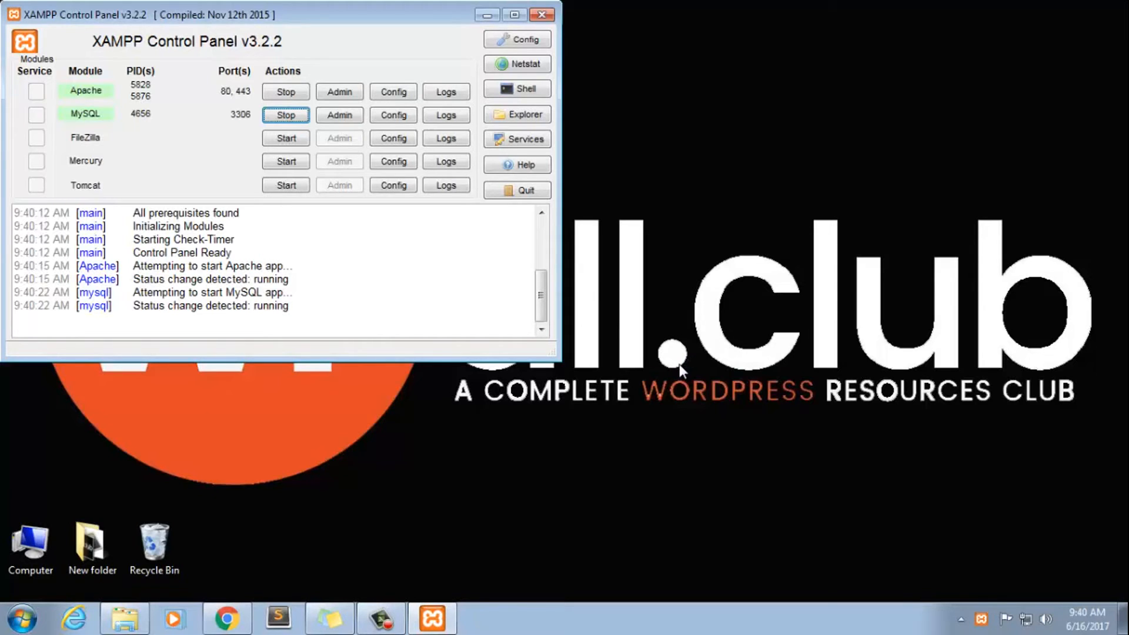
key(alt+Tab)
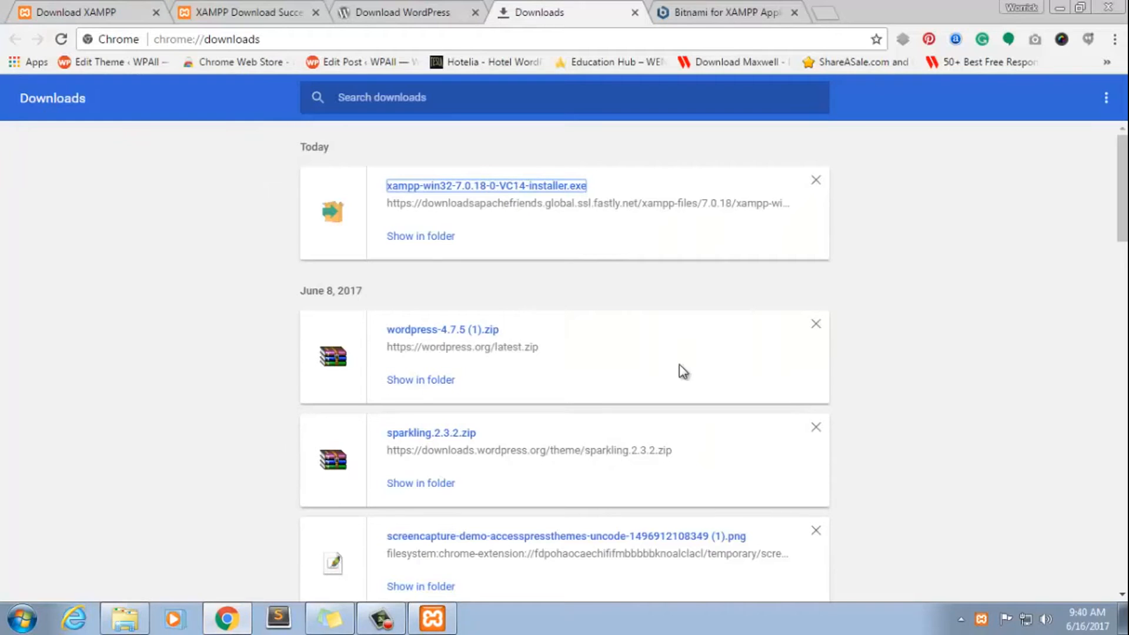
key(ctrl+Tab)
key(ctrl+l)
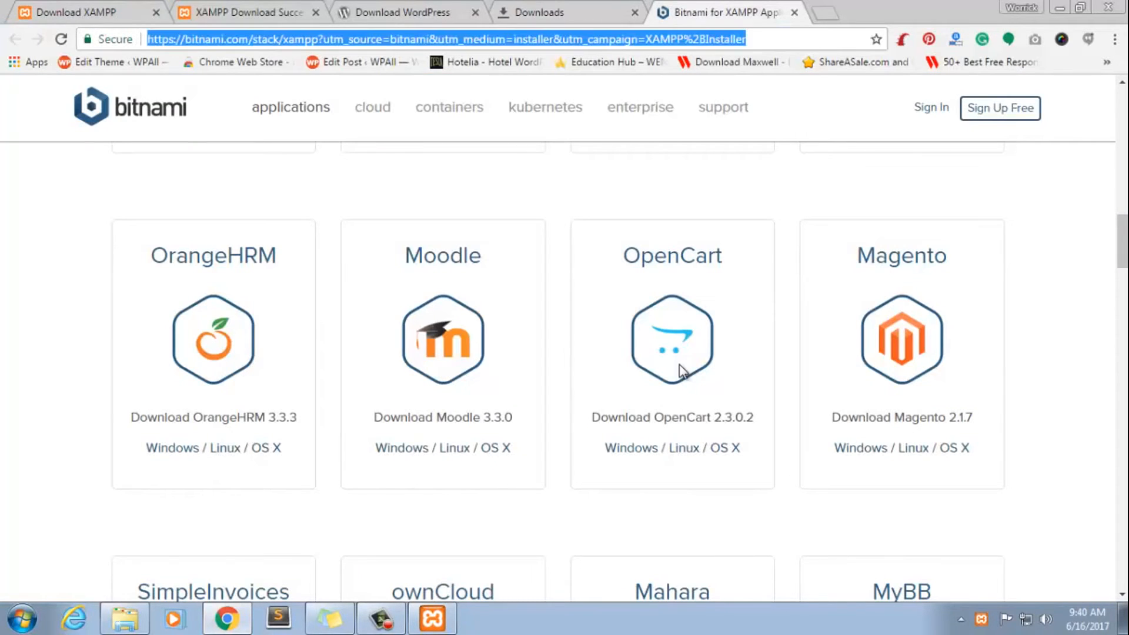
text(l)
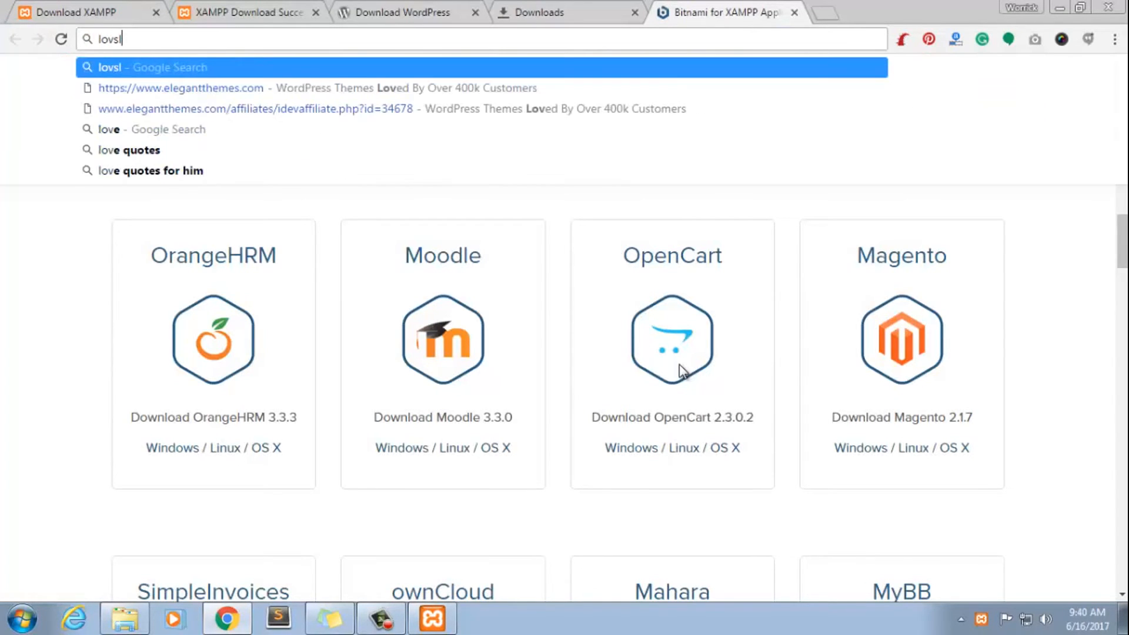
text(ocalhost)
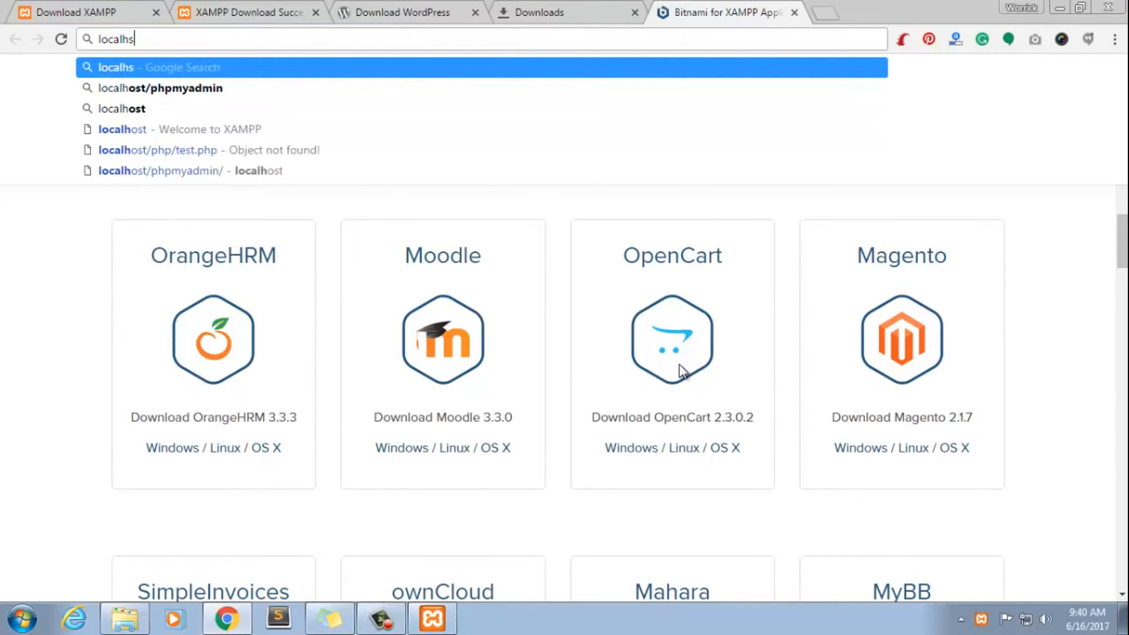
key(Return)
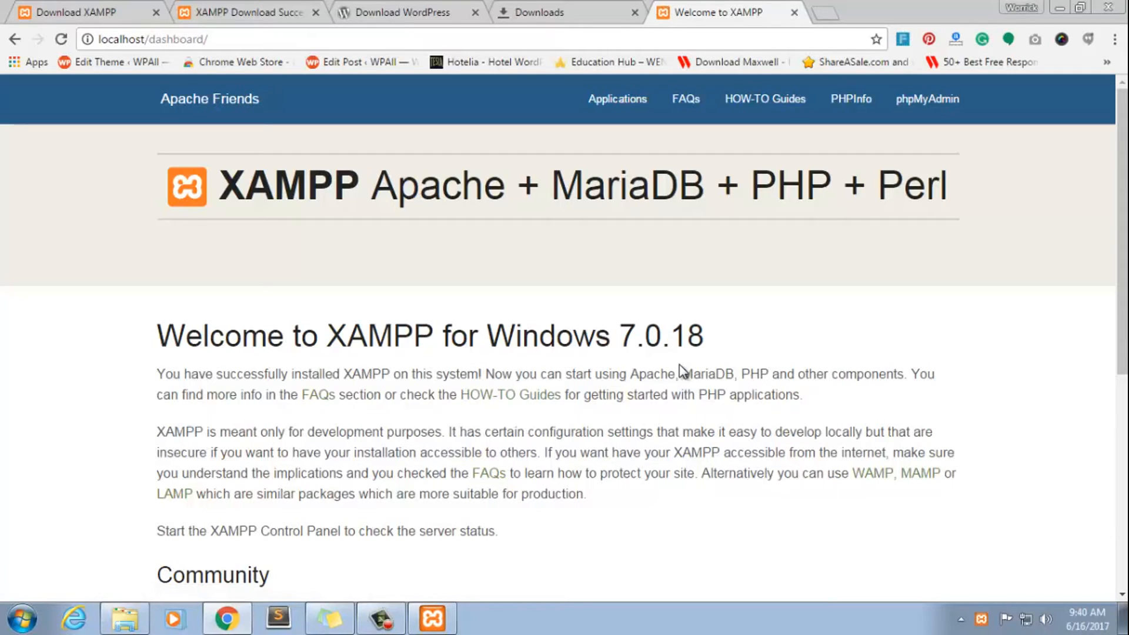
Open phpMyAdmin on the local server at localhost/phpmyadmin
key(ctrl+l)
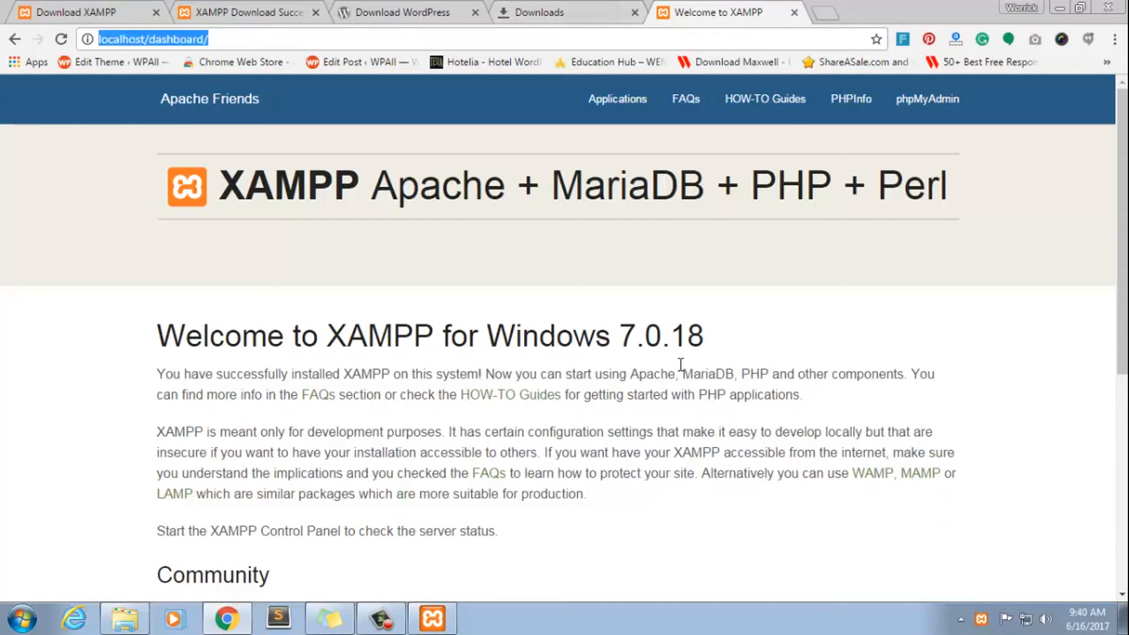
key(Right)
key(shift+Left)
key(BackSpace)
key(BackSpace)
key(BackSpace)
key(BackSpace)
key(BackSpace)
key(BackSpace)
key(BackSpace)
key(BackSpace)
key(BackSpace)
key(BackSpace)
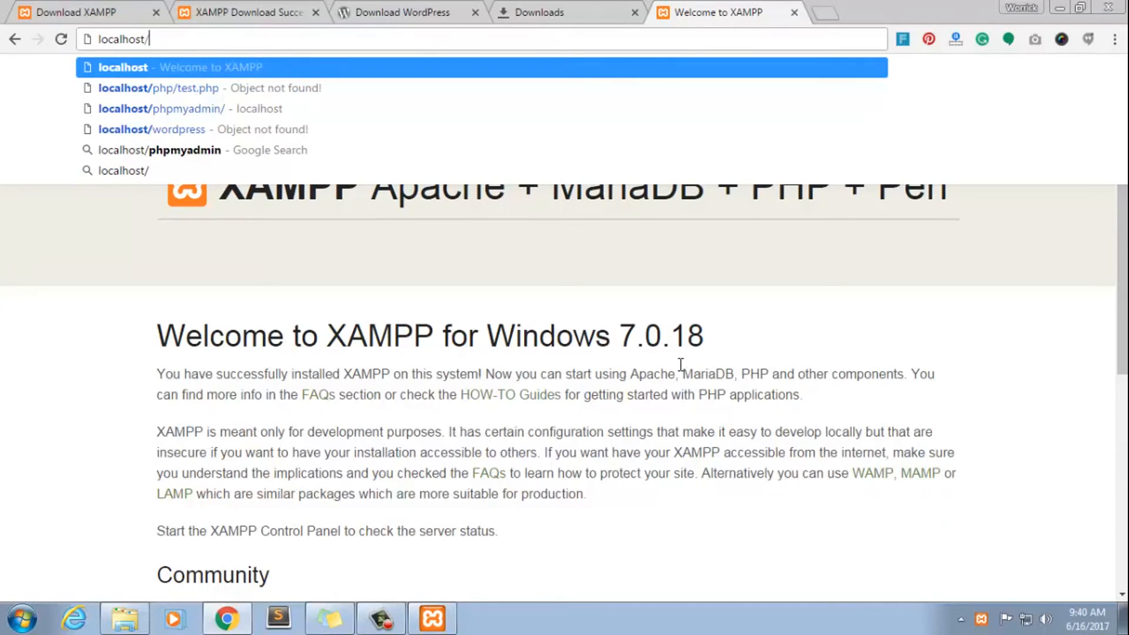
text(phpmyu)
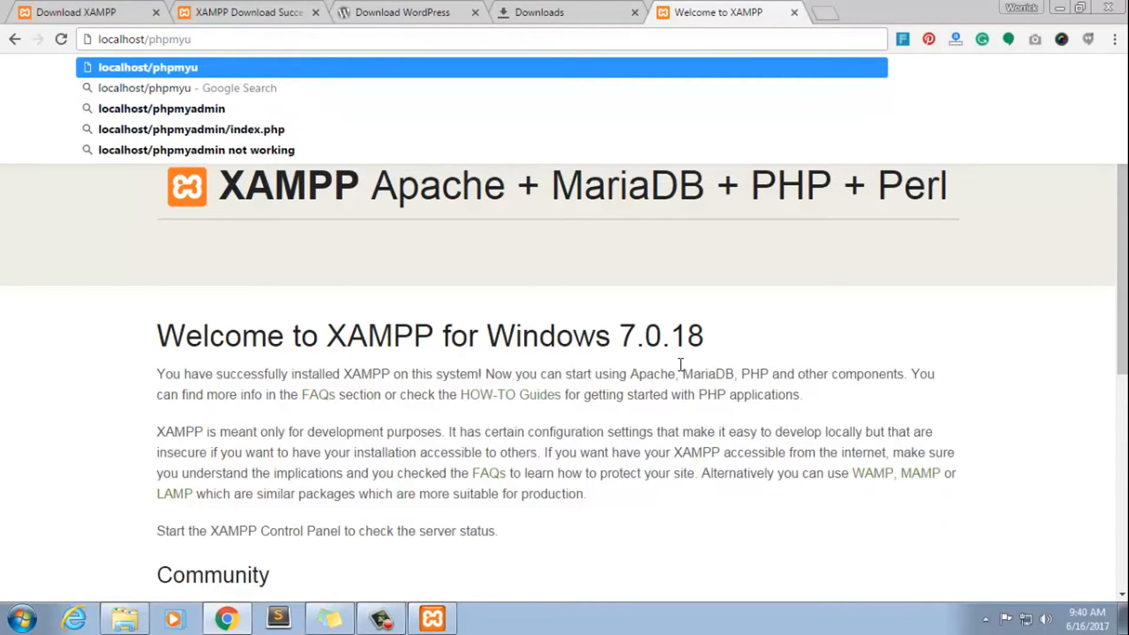
key(BackSpace)
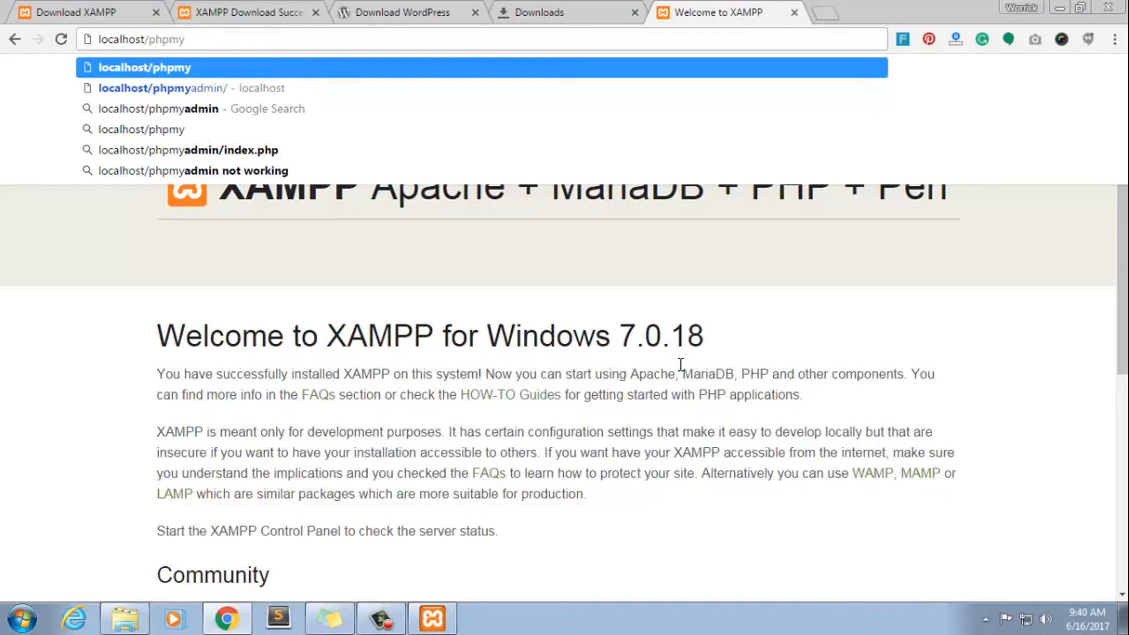
text(admin)
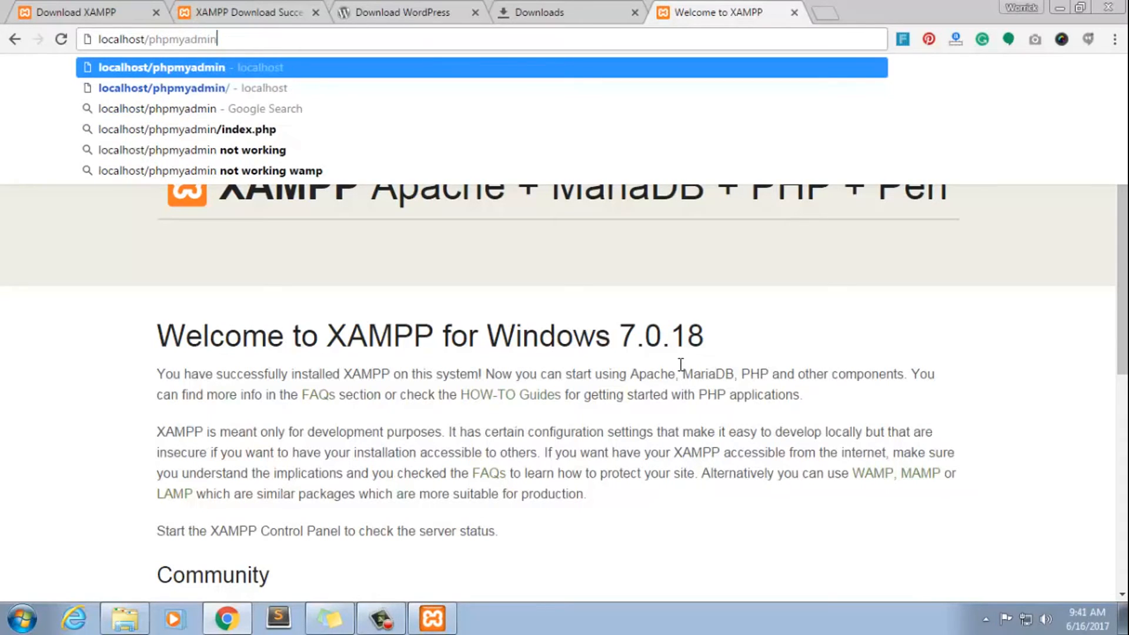
key(Return)
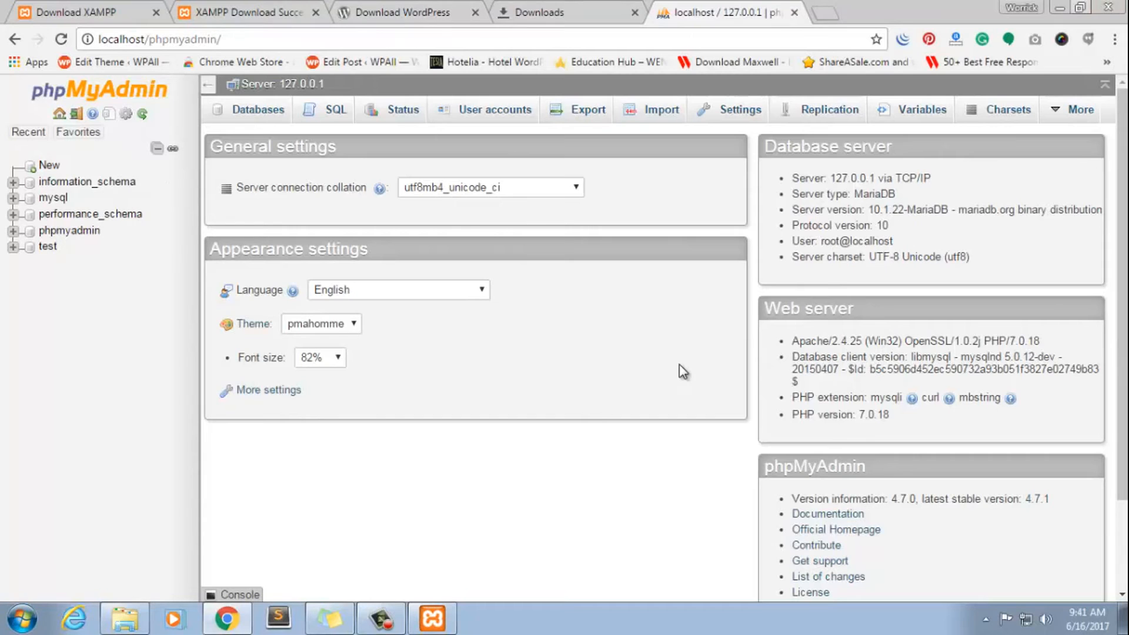
Extract wordpress-4.7.5 (1).zip from the Downloads folder to the desktop, and minimize the open windows
key(ctrl+shift+Tab)
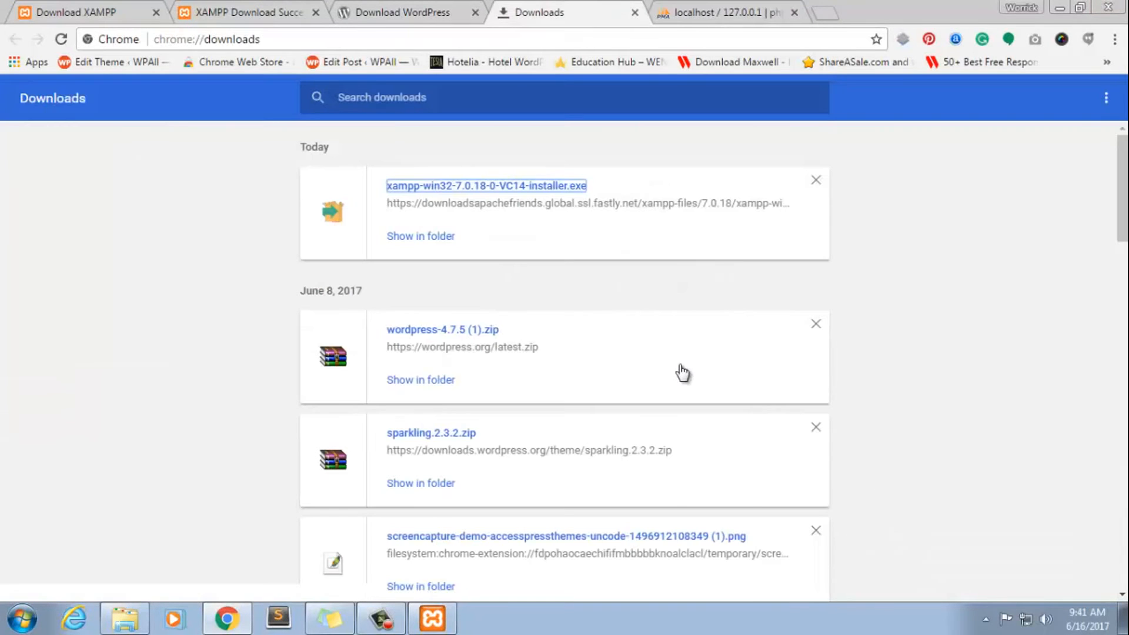
click(421, 380)
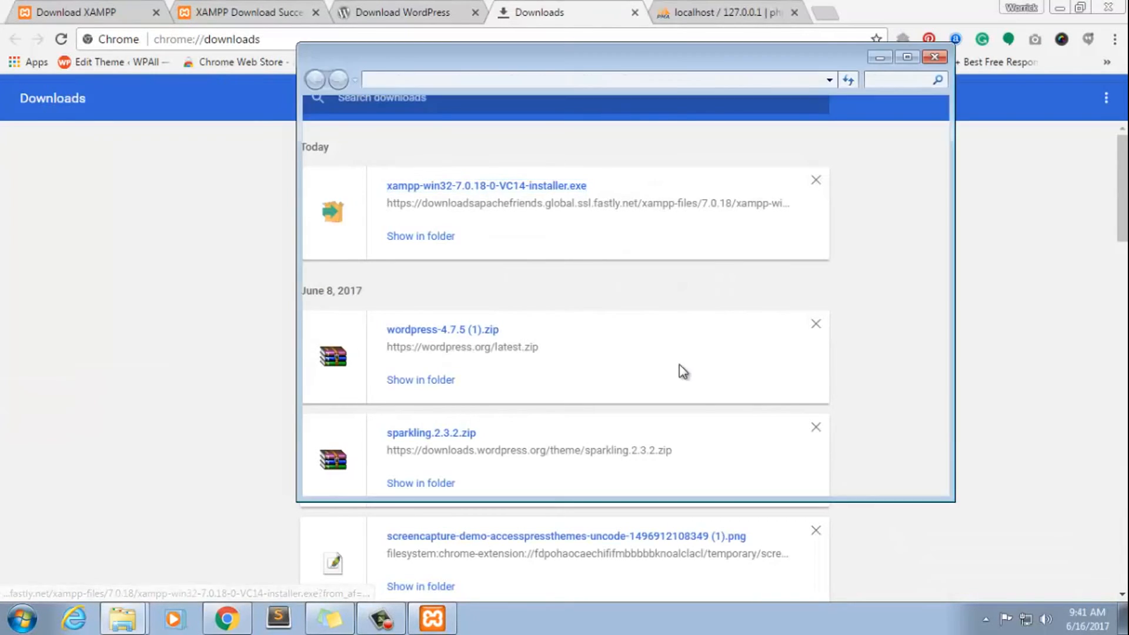
right_click(599, 382)
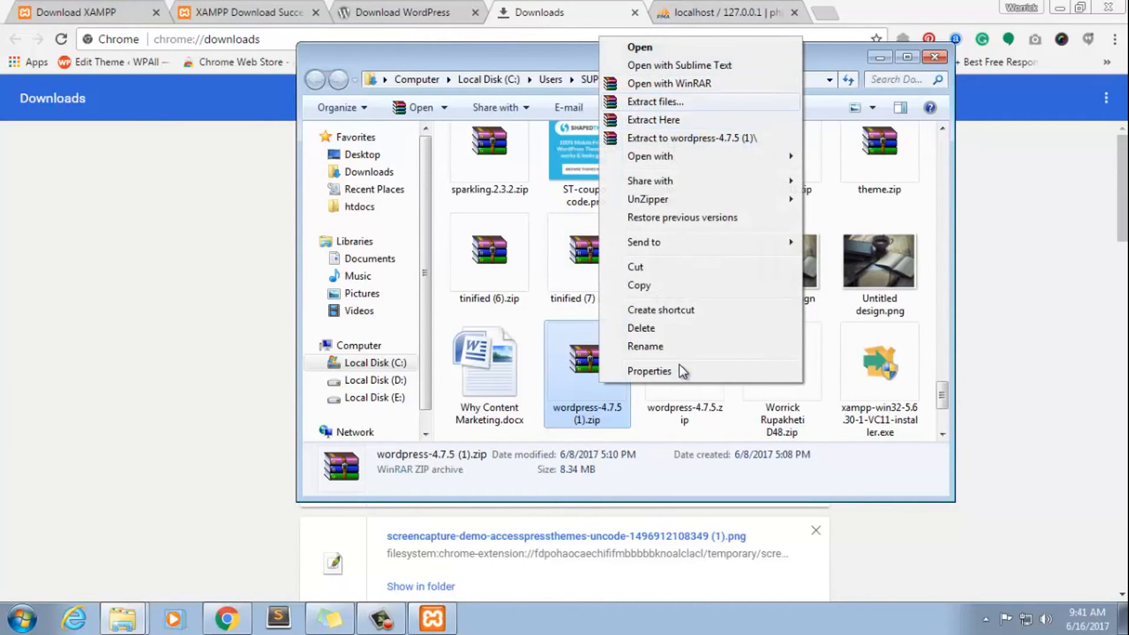
click(655, 101)
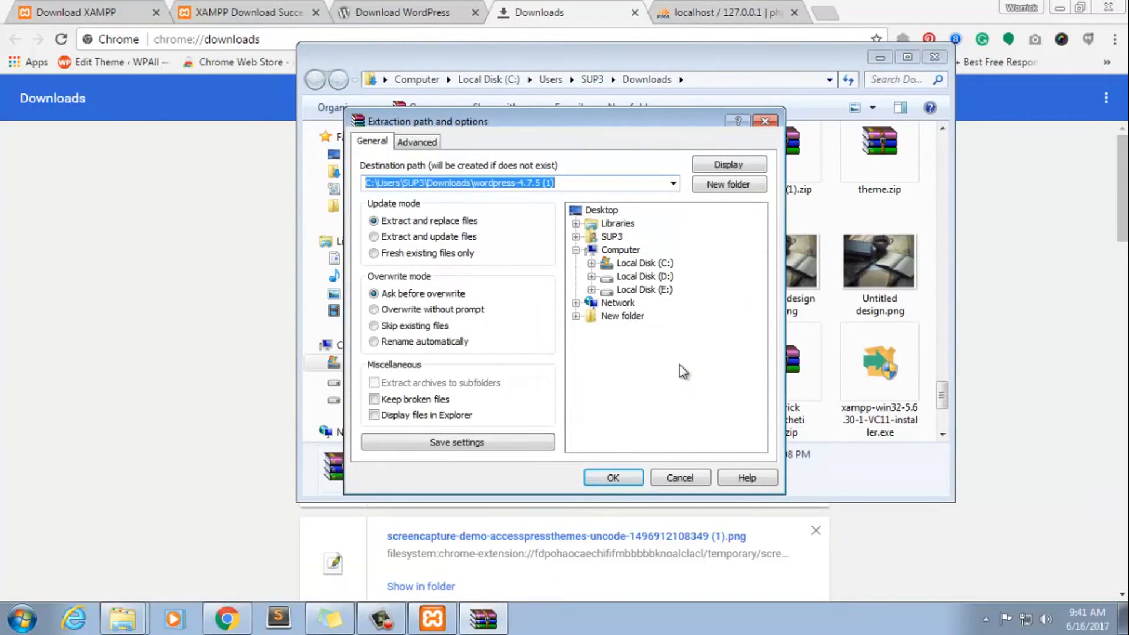
click(601, 210)
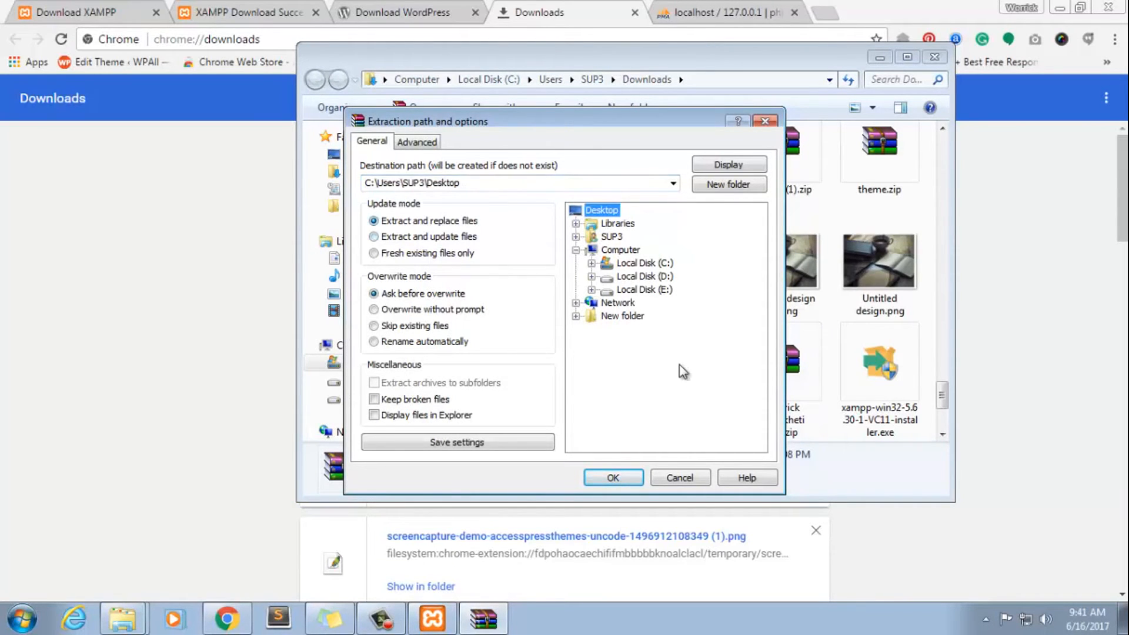
key(Return)
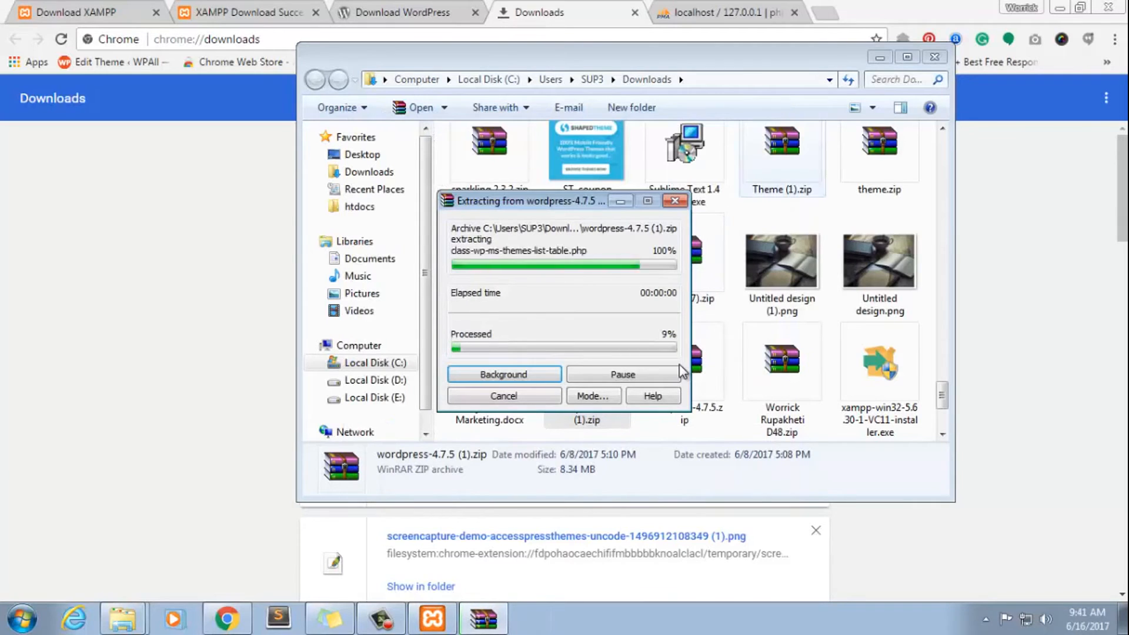
click(880, 57)
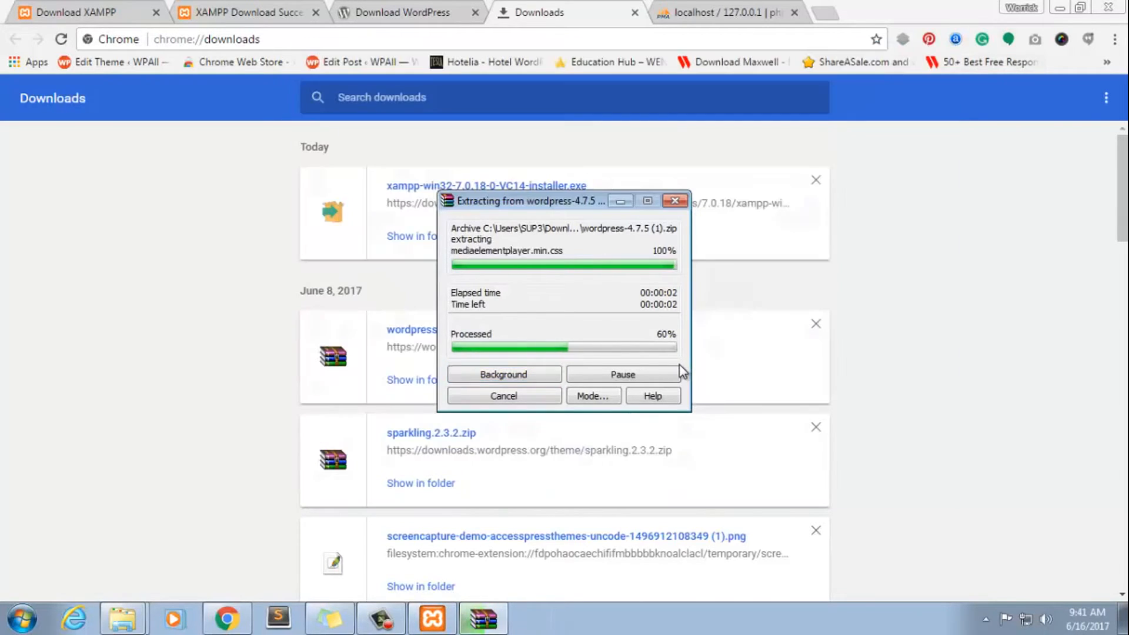
click(1060, 8)
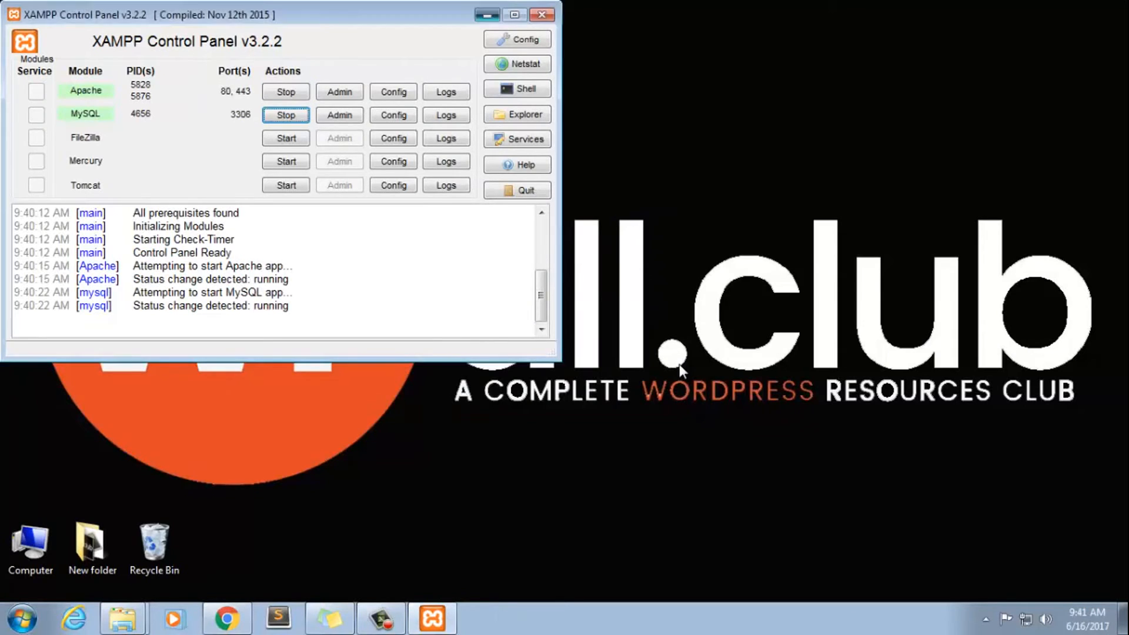
click(487, 15)
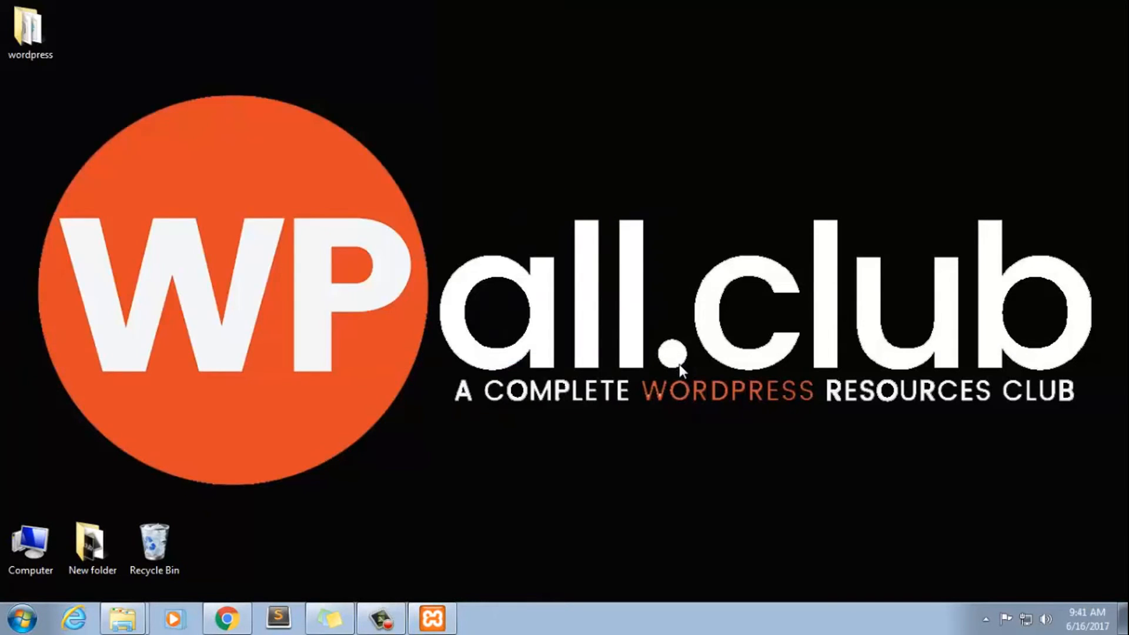
Look through the files inside the extracted wordpress folder on the desktop, and close its window
click(31, 33)
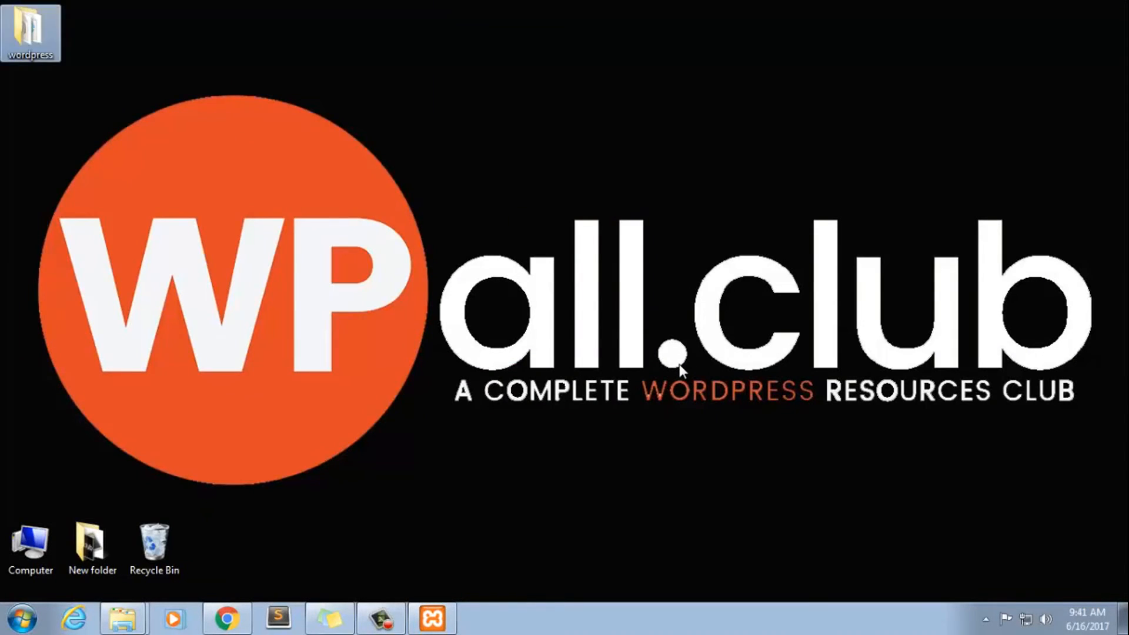
click(30, 33)
double_click(31, 33)
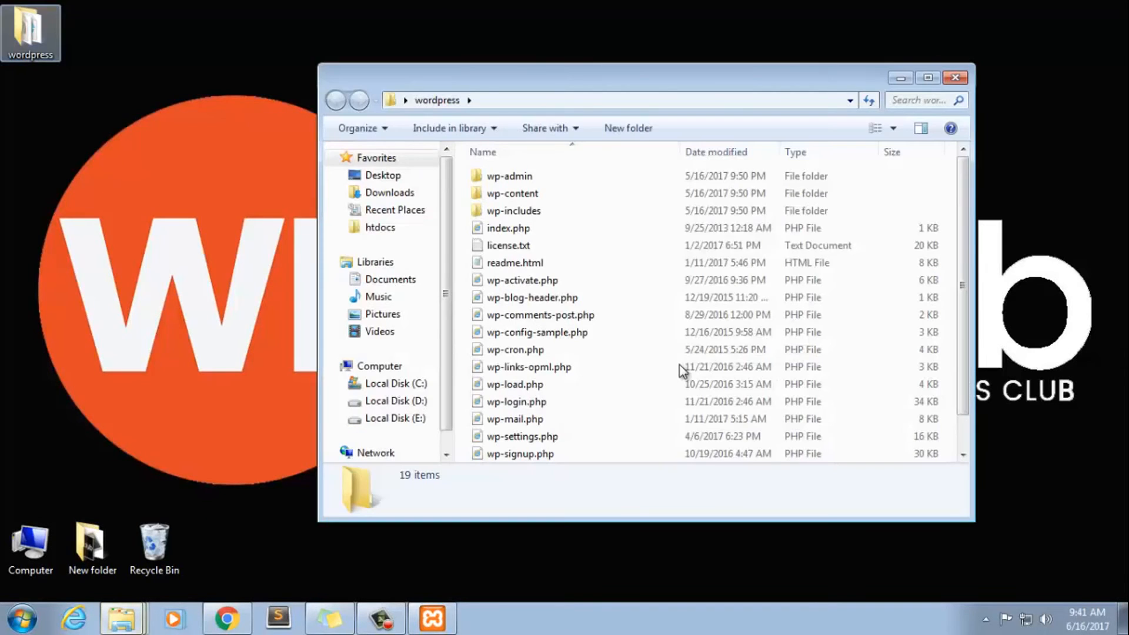
scroll(679, 353, down, 1)
scroll(682, 371, up, 1)
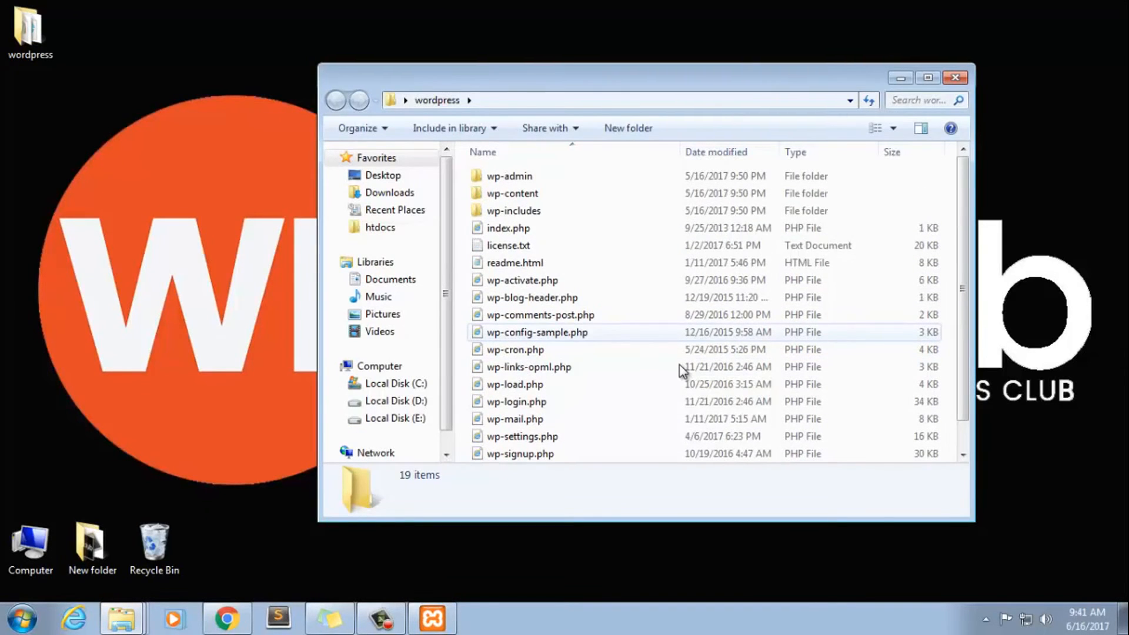
click(956, 77)
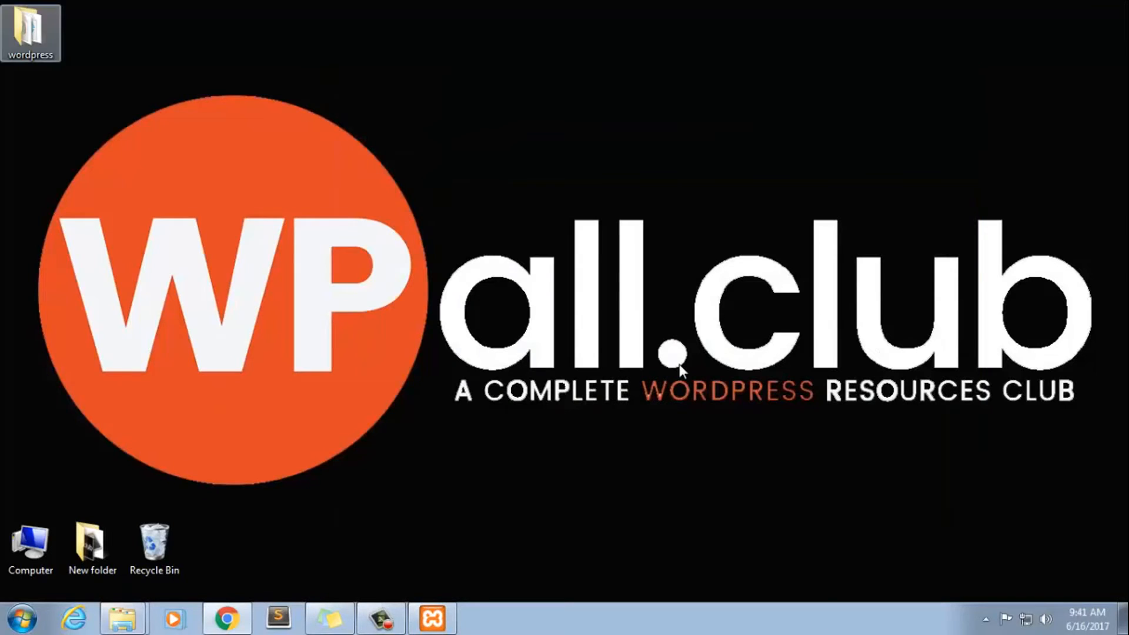
Cut the wordpress folder from the desktop and open New folder in a file window
right_click(14, 23)
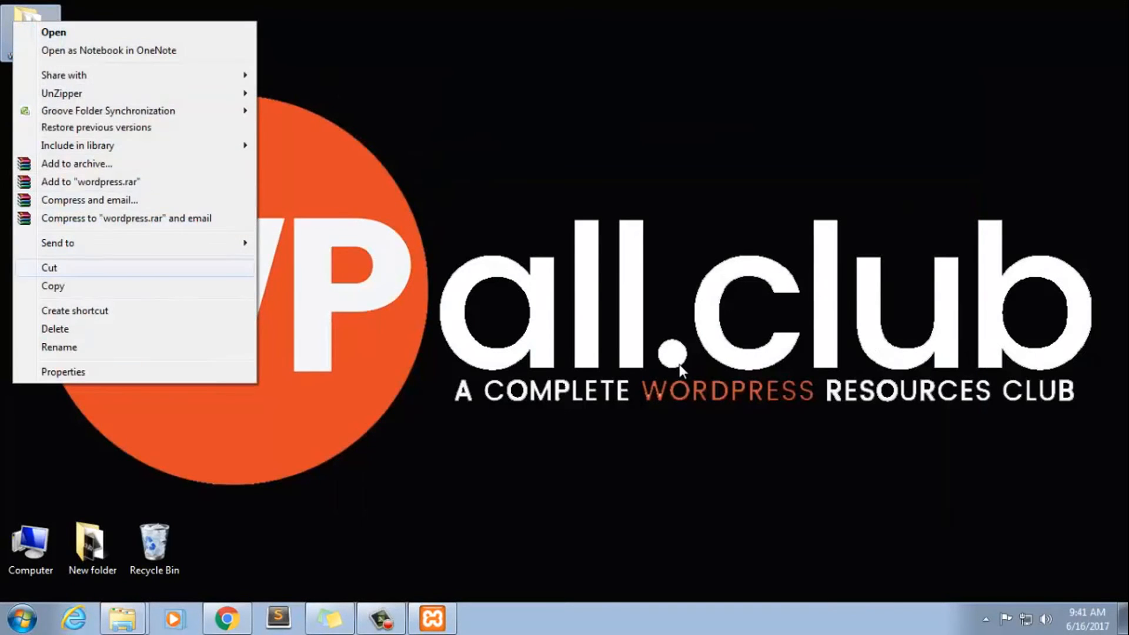
click(49, 267)
double_click(90, 544)
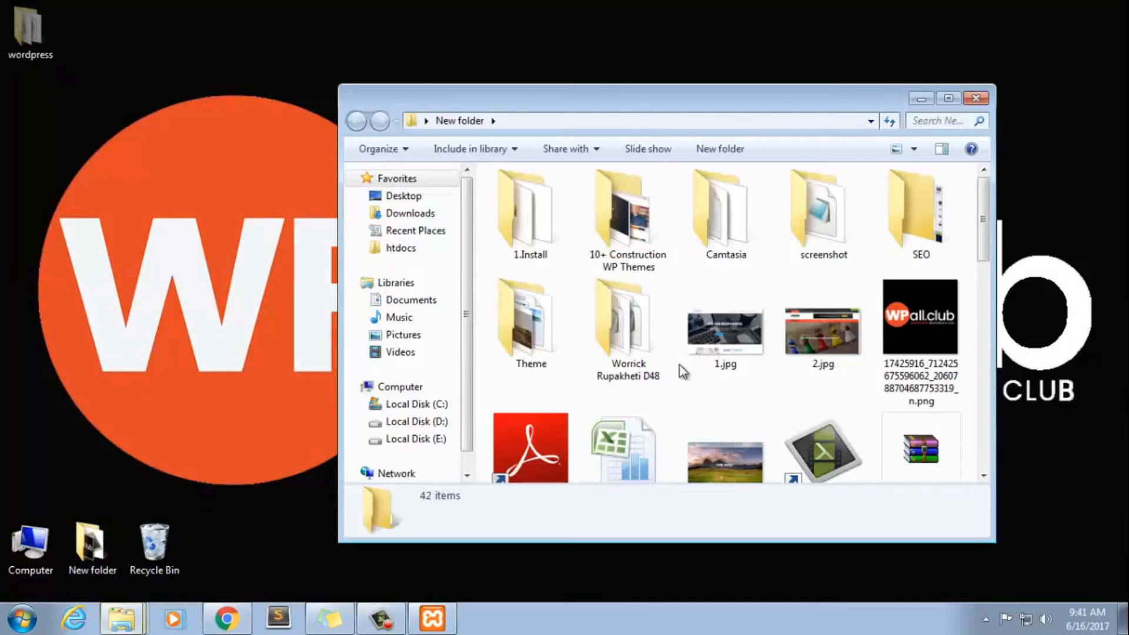
Search the contents of New folder for the PPPP installation folder
click(921, 214)
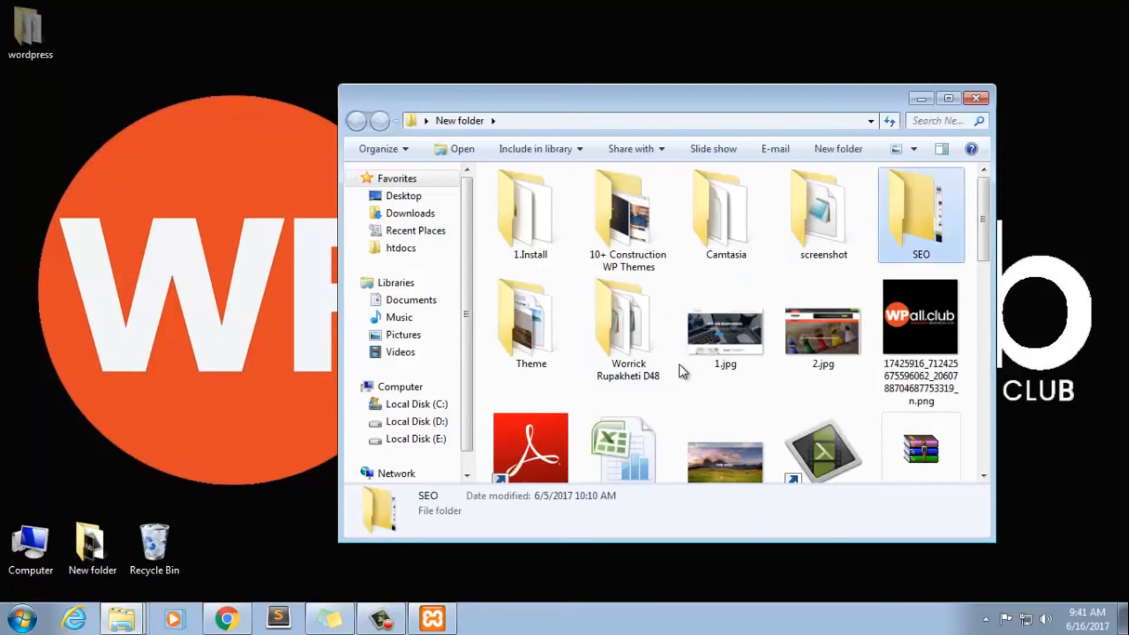
click(629, 220)
click(531, 323)
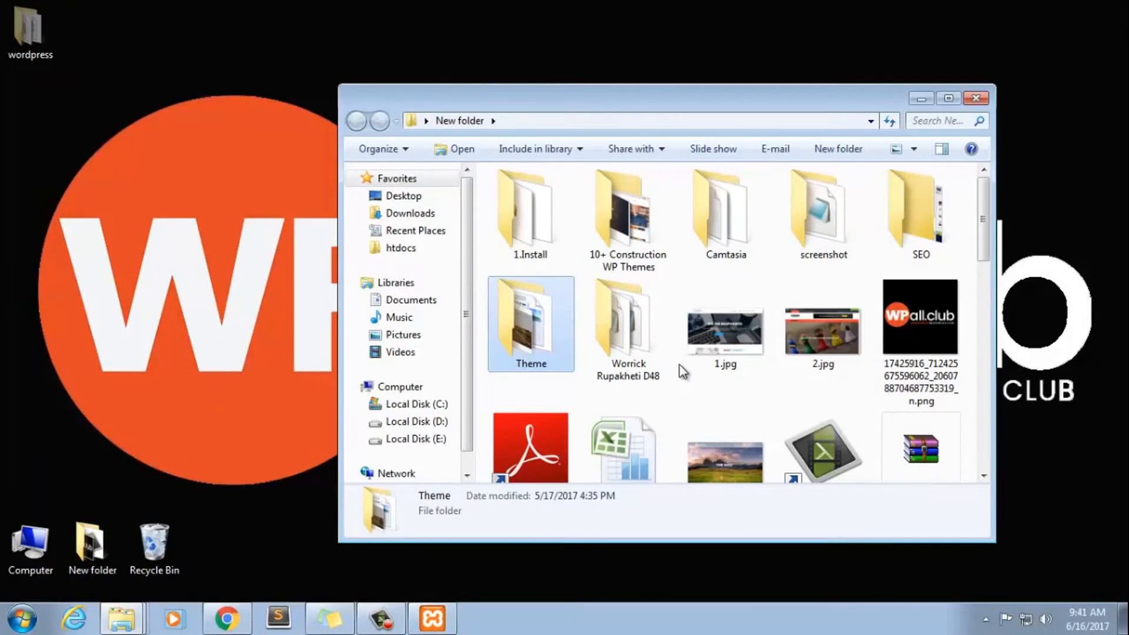
scroll(682, 371, down, 5)
click(823, 212)
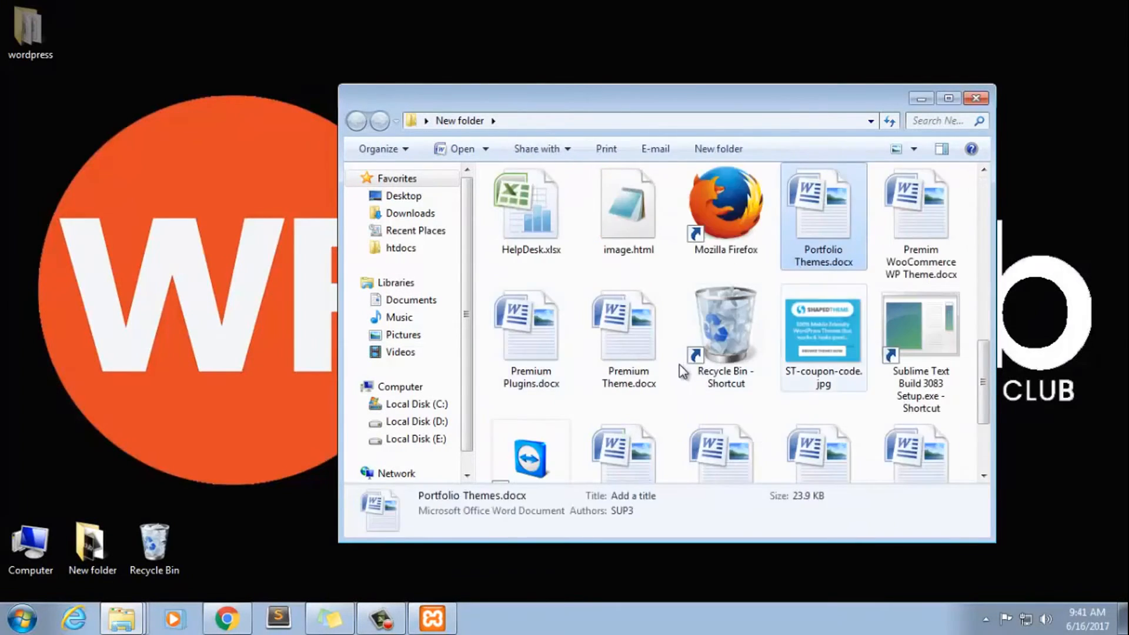
click(921, 212)
click(628, 329)
key(p)
key(p)
key(p)
key(p)
key(p)
key(p)
key(p)
key(p)
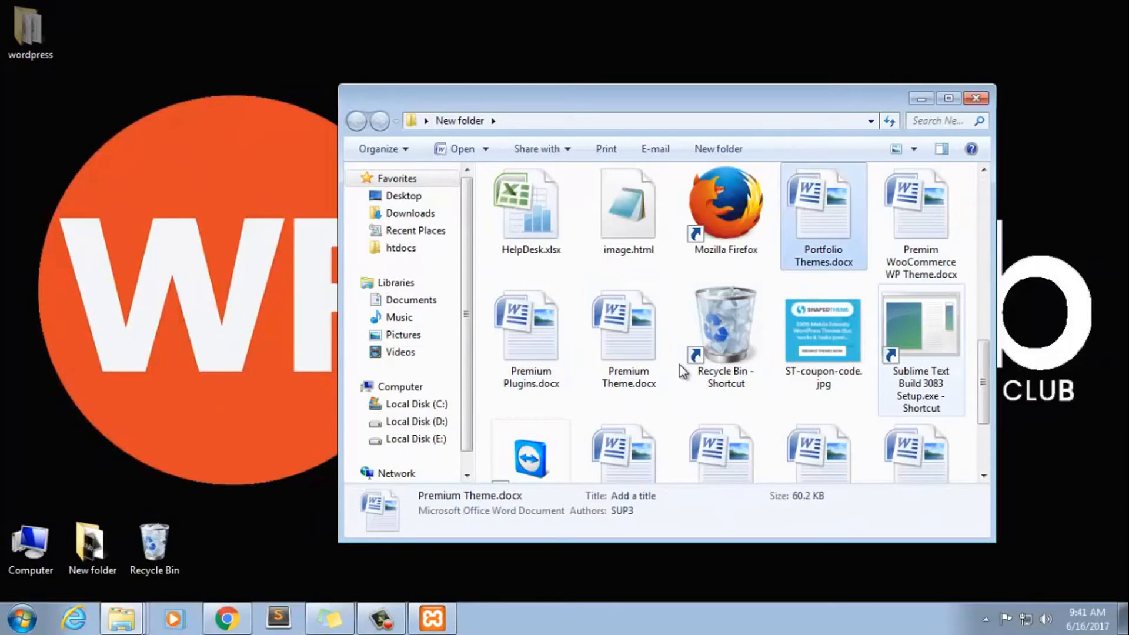
key(p)
key(p)
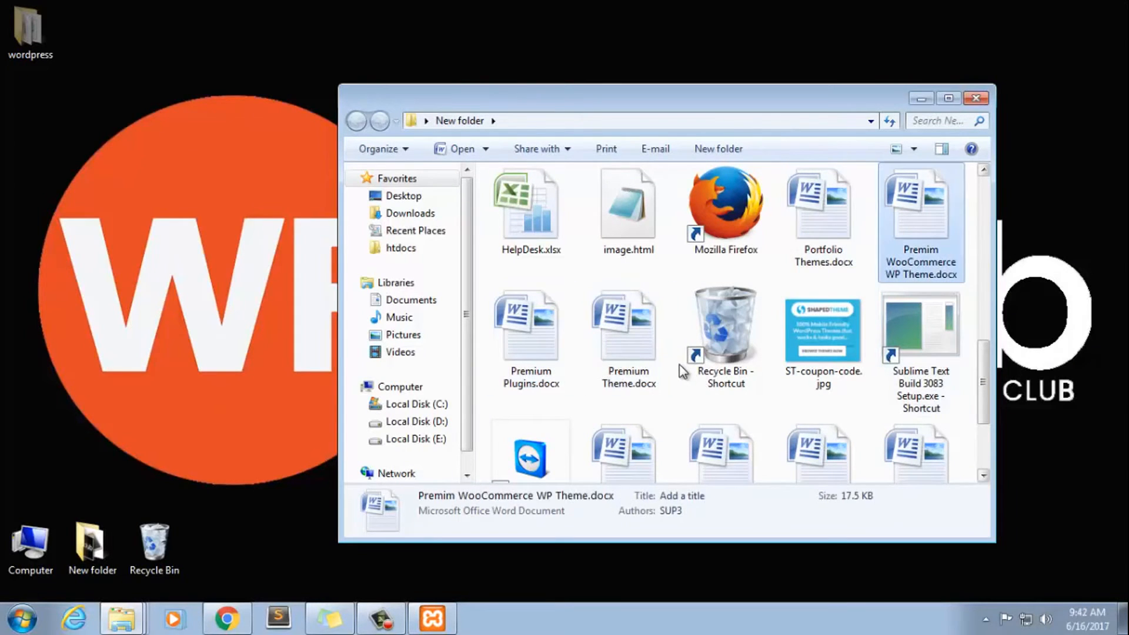
scroll(682, 372, up, 3)
Open the htdocs folder inside PPPP on Local Disk (D:) and paste the cut wordpress folder into it
click(416, 421)
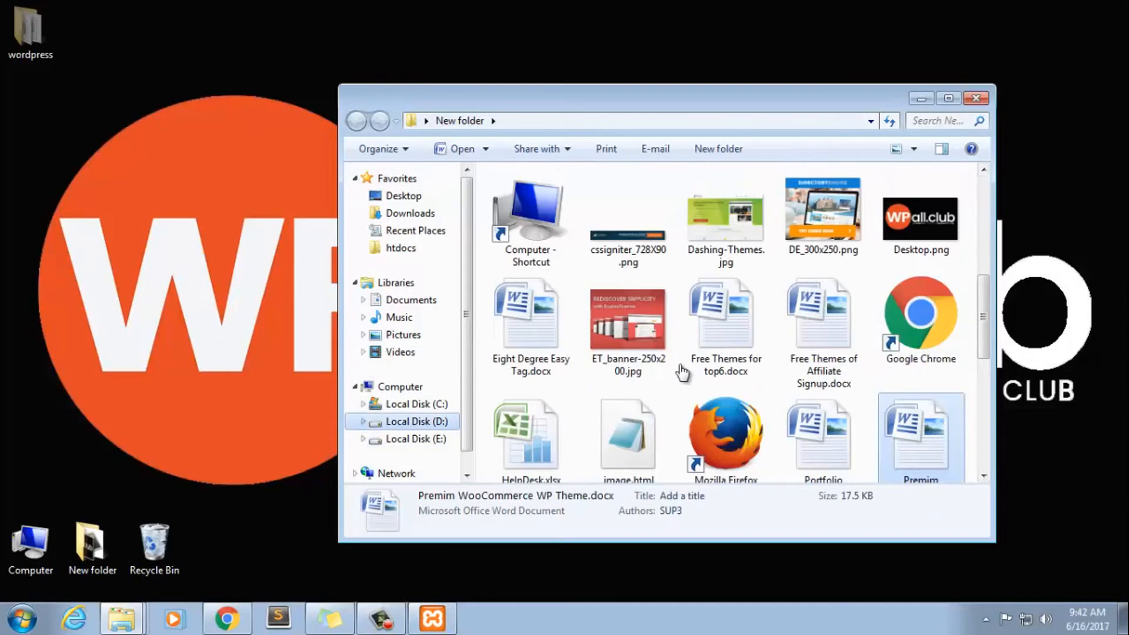
double_click(518, 196)
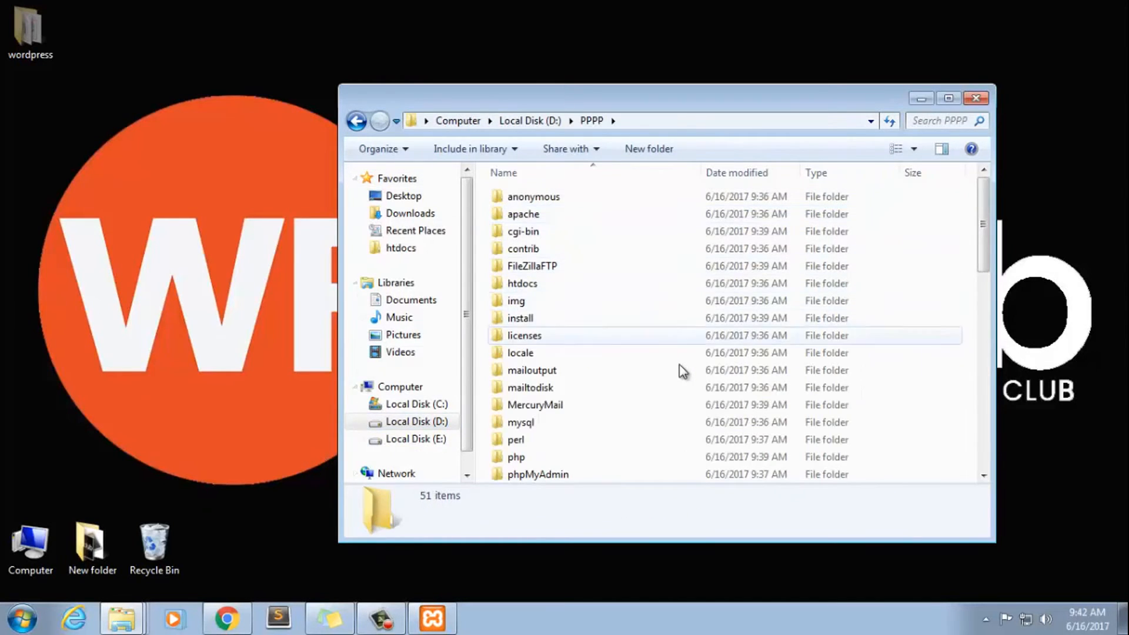
click(523, 283)
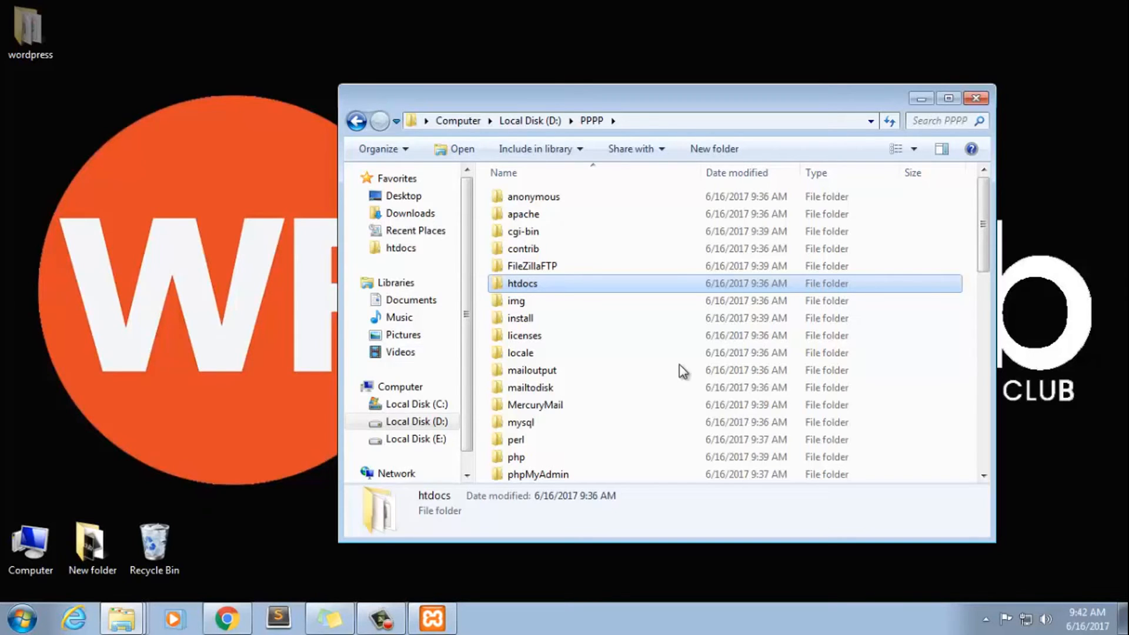
key(Return)
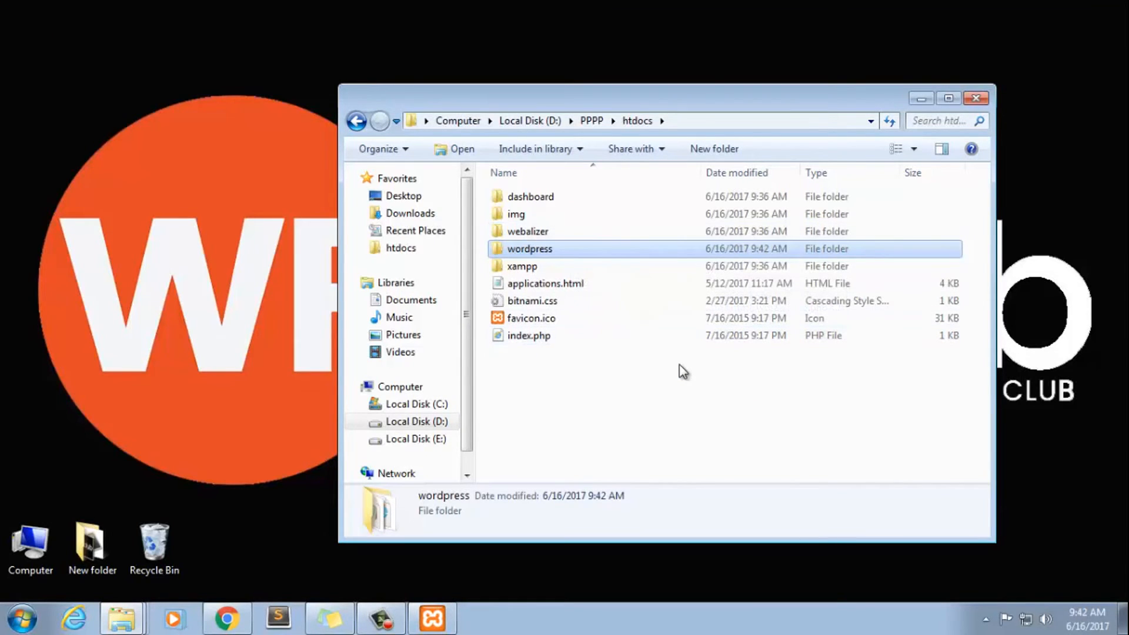
Rename the wordpress folder in htdocs as wpall
key(shift+F10)
key(Up)
key(Up)
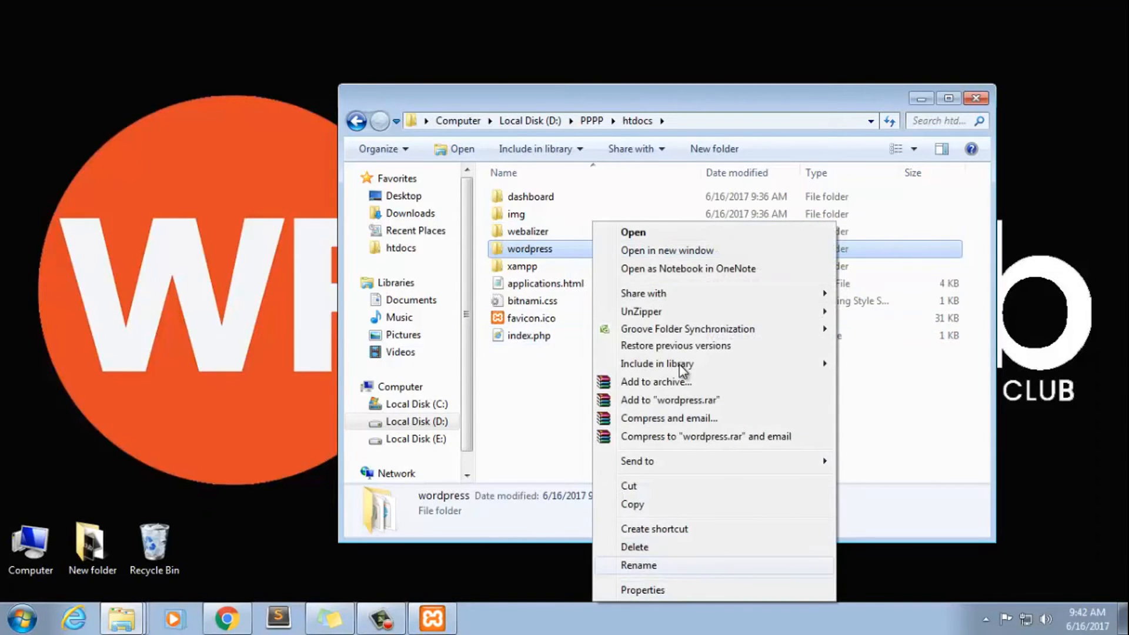
key(Return)
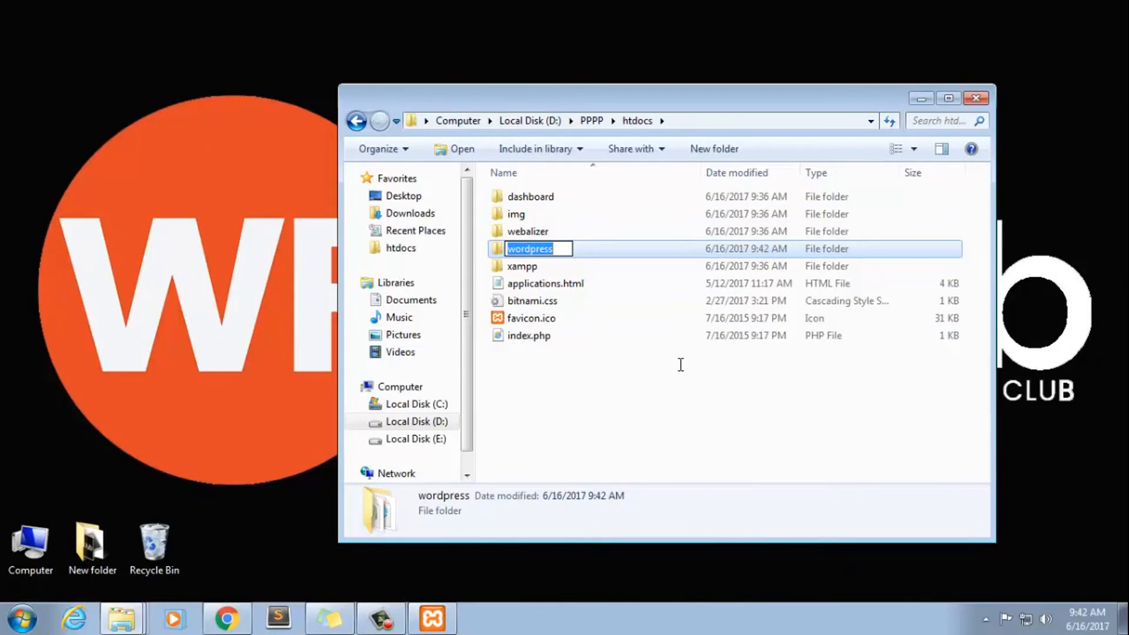
text(wpall)
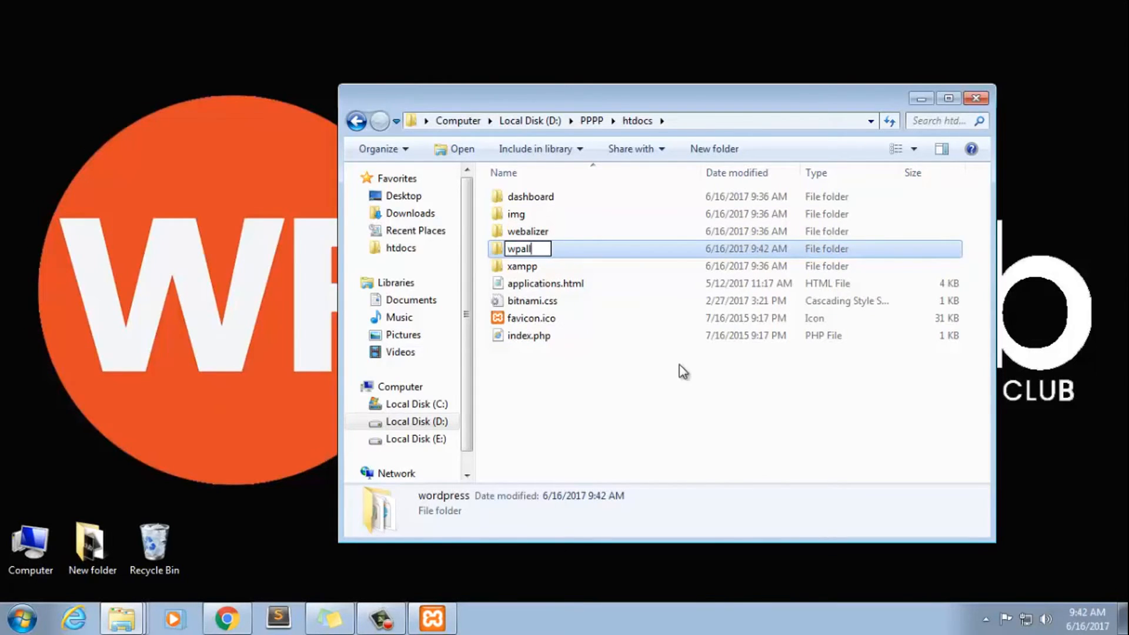
key(Return)
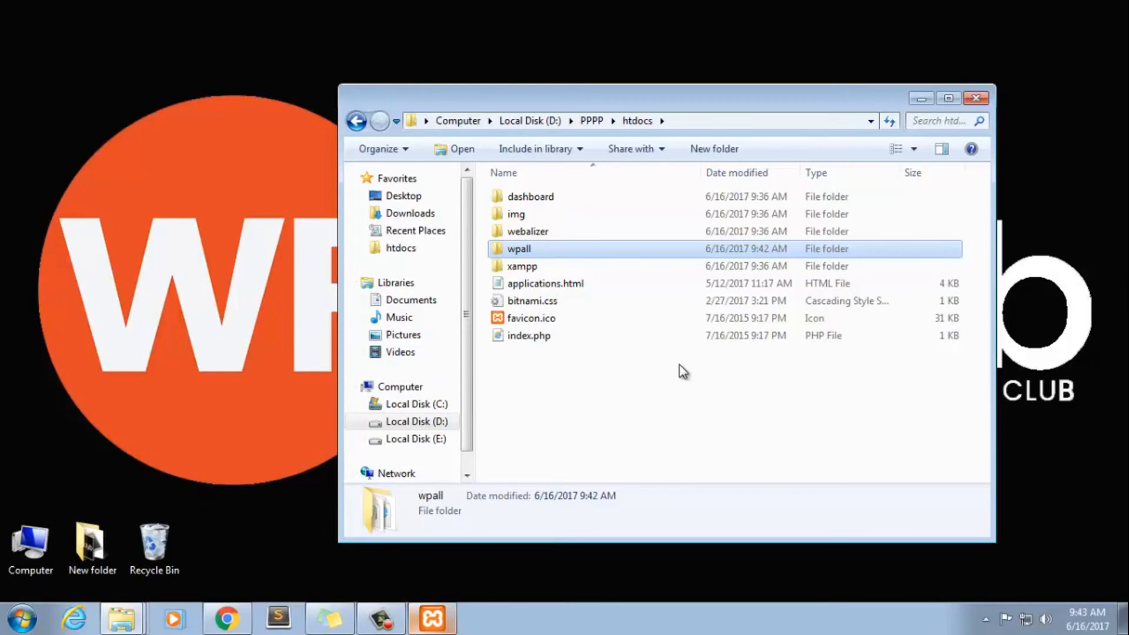
Switch to phpMyAdmin in Chrome and create a database named wpallclub without choosing a collation
key(Return)
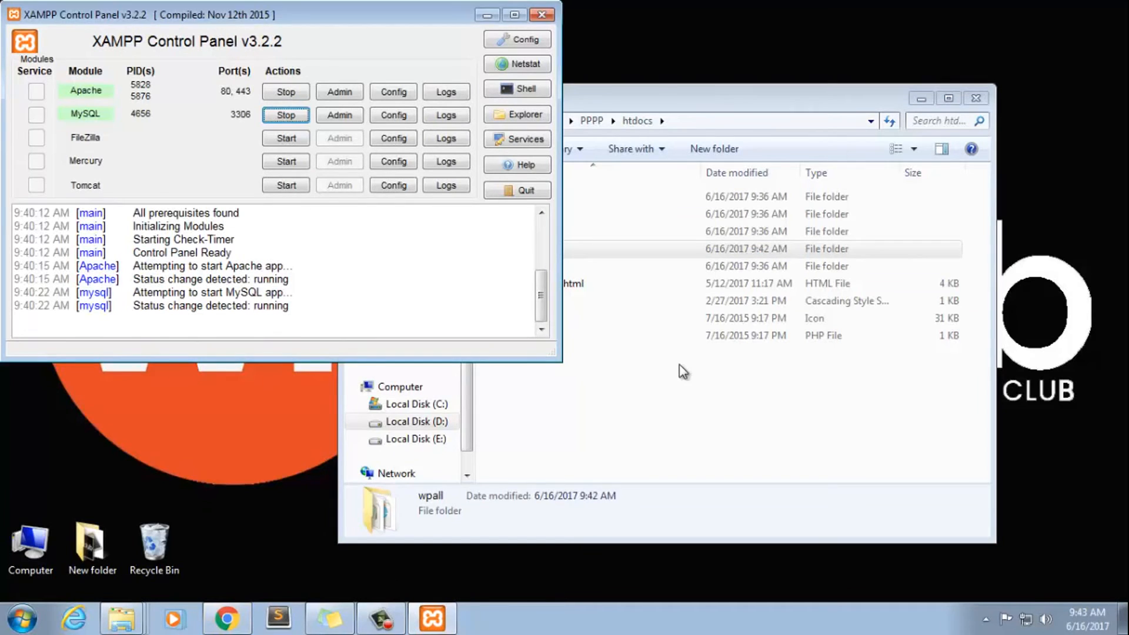
key(alt+Tab)
key(ctrl+Tab)
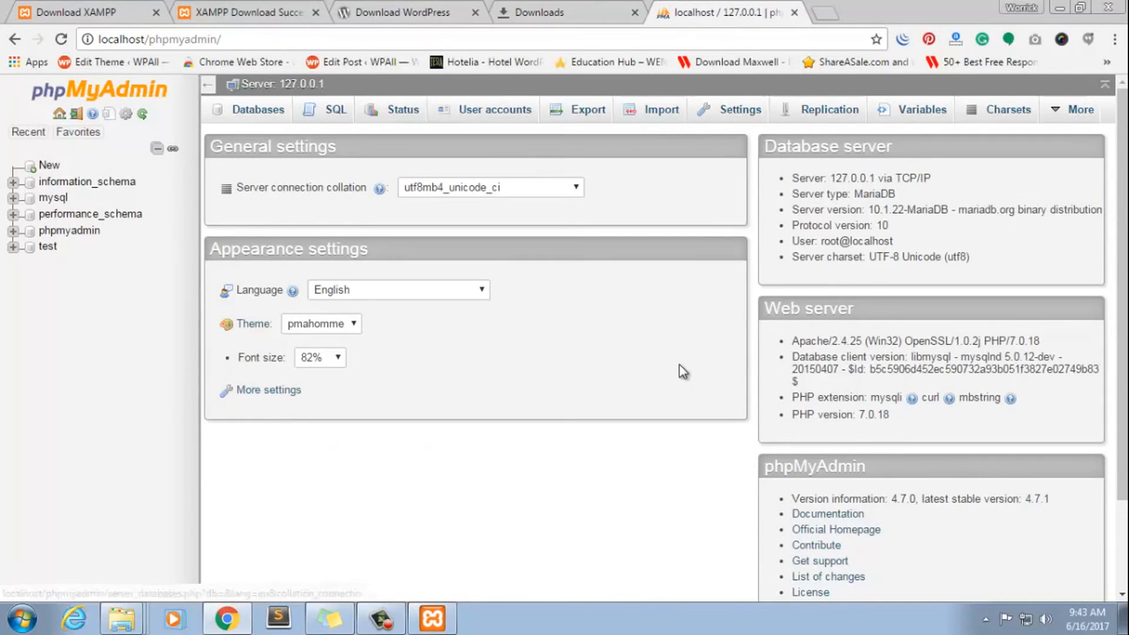
click(257, 110)
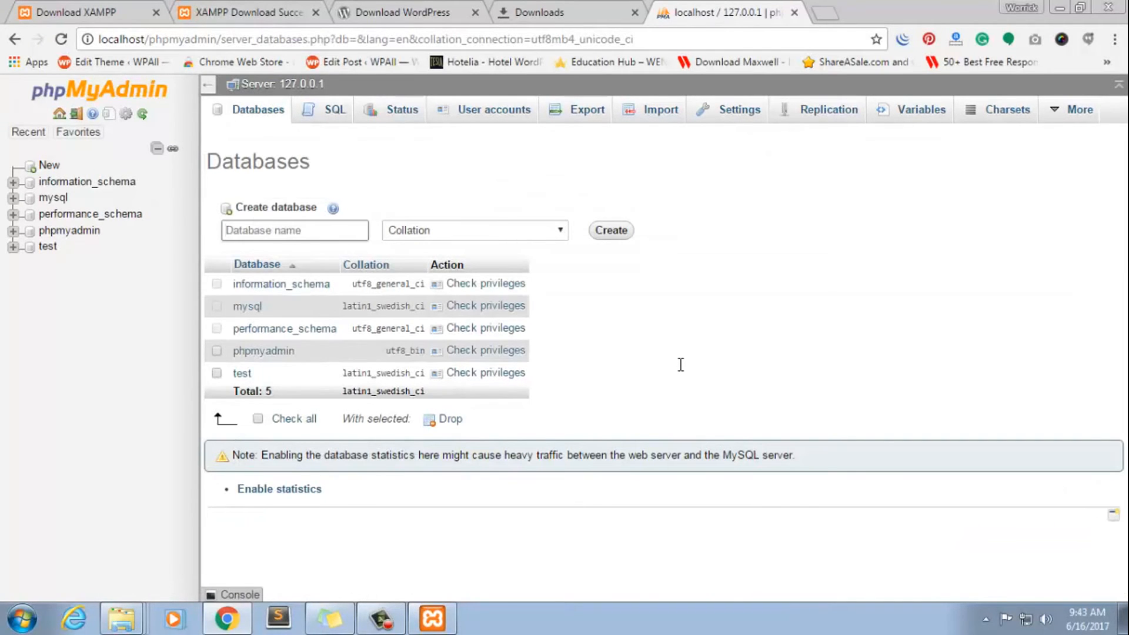
text(wp)
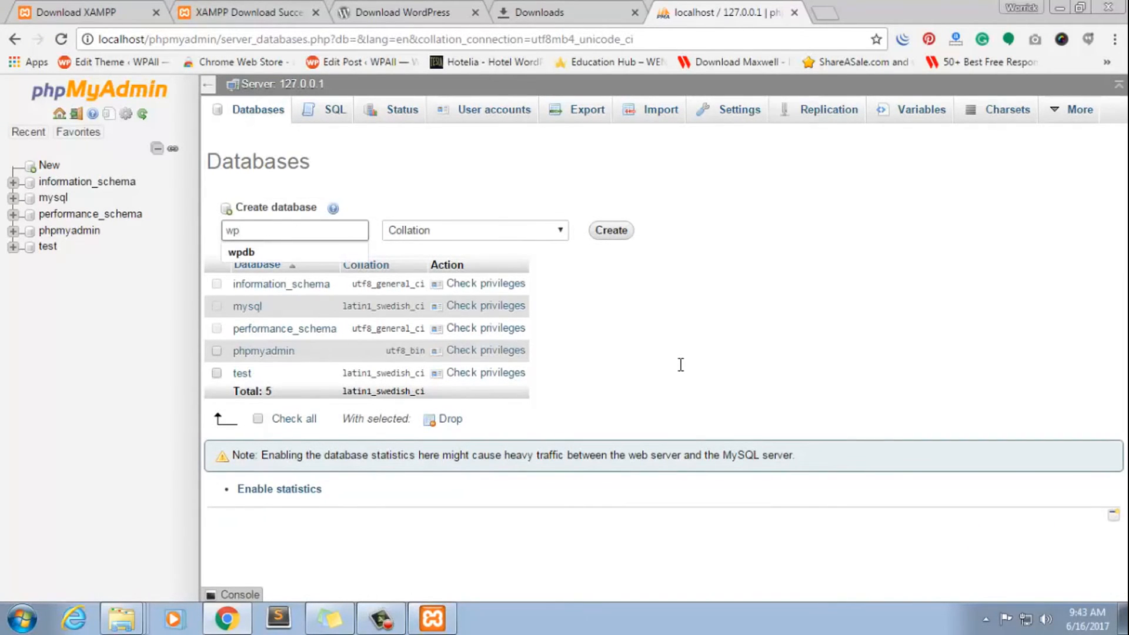
text(allclub)
key(Tab)
key(Return)
key(Return)
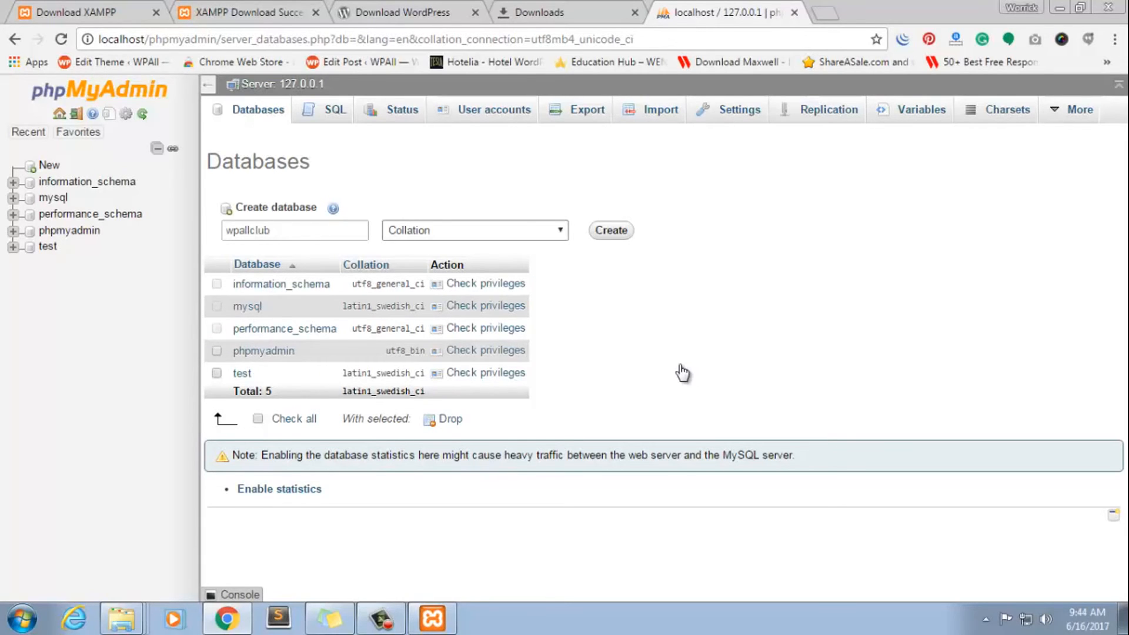
key(Return)
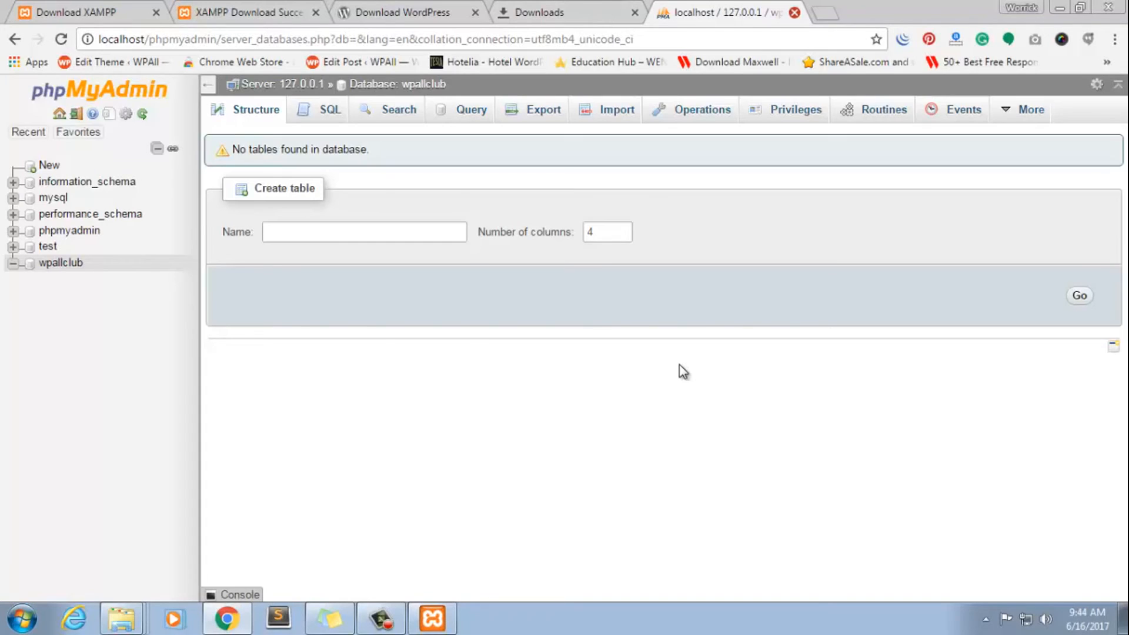
Close the phpMyAdmin page and try to open localhost/wpallclub in a new browser tab
key(ctrl+w)
key(ctrl+t)
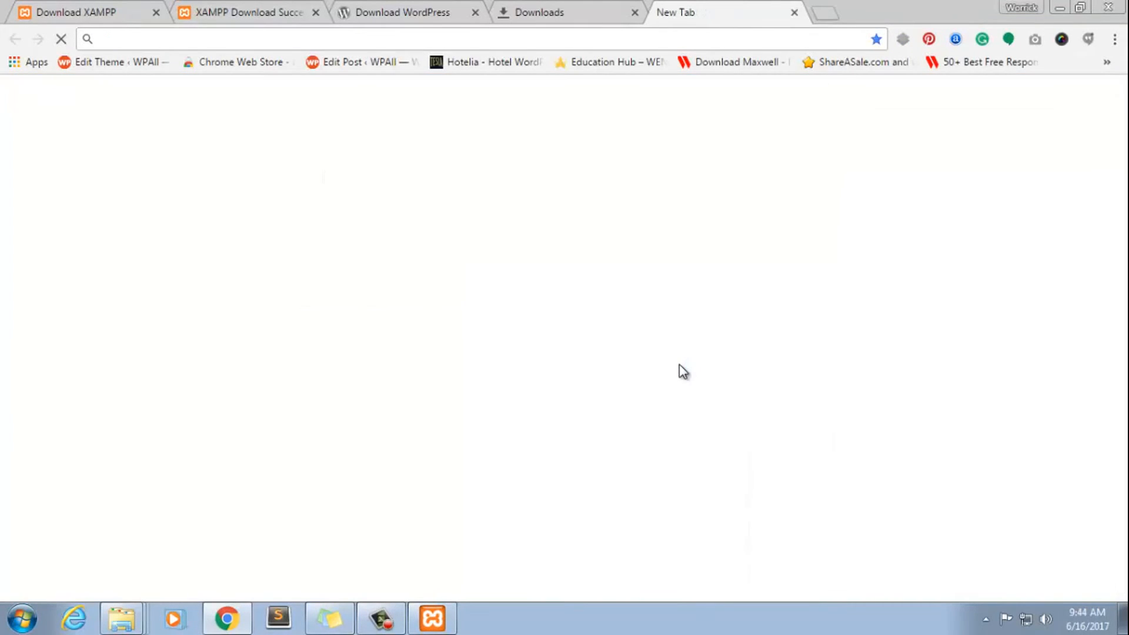
text(localhost)
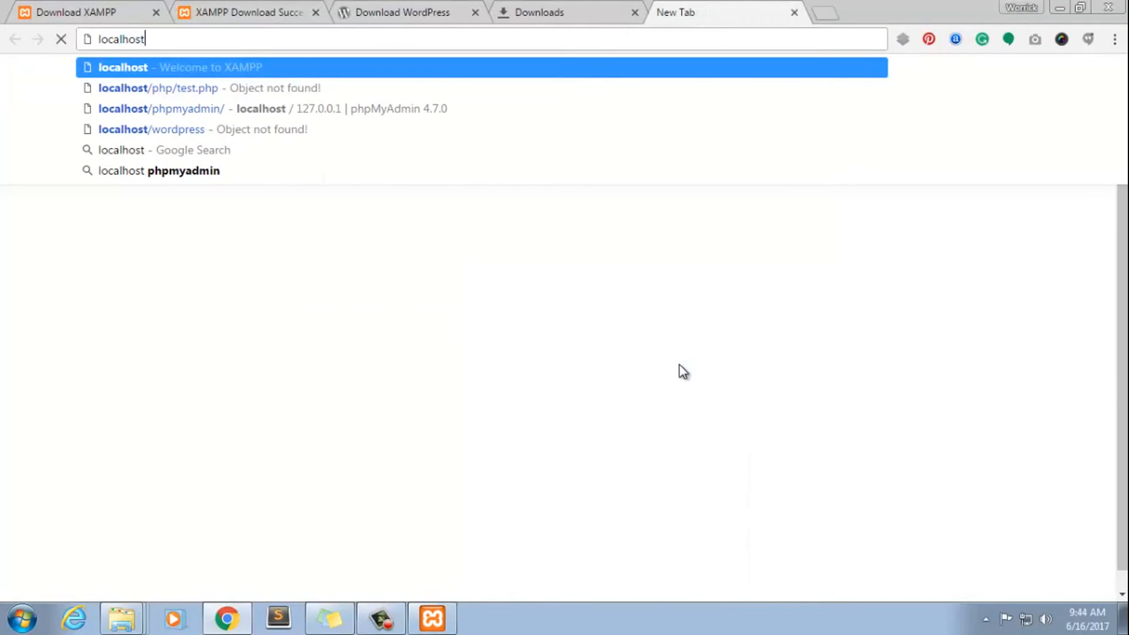
text(/)
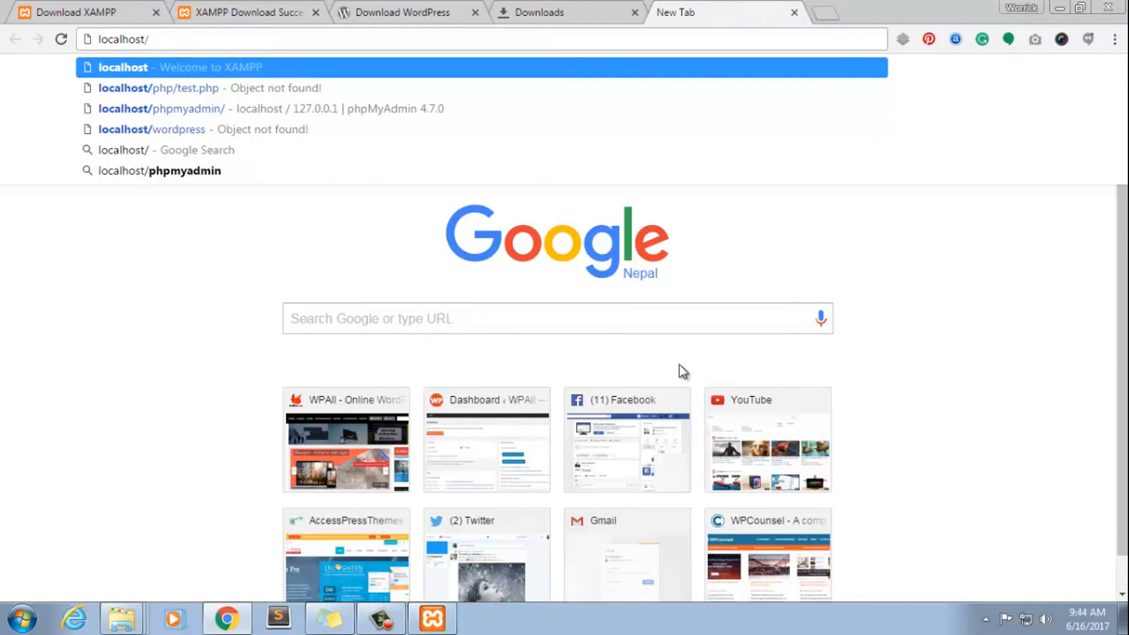
key(Return)
text(wpallclu)
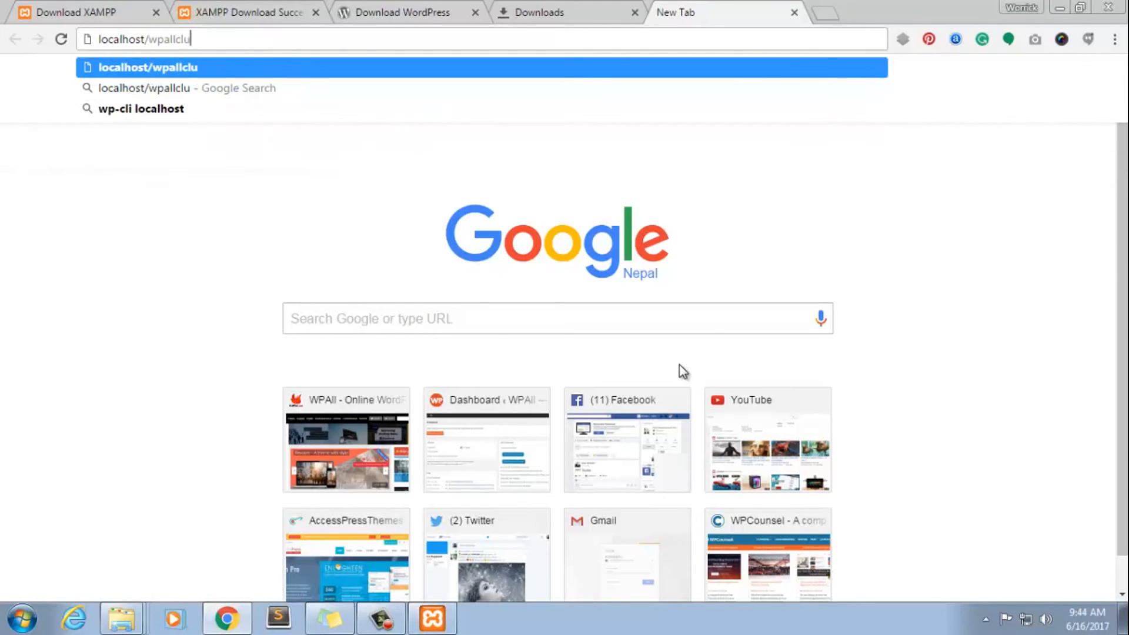
text(b)
key(Return)
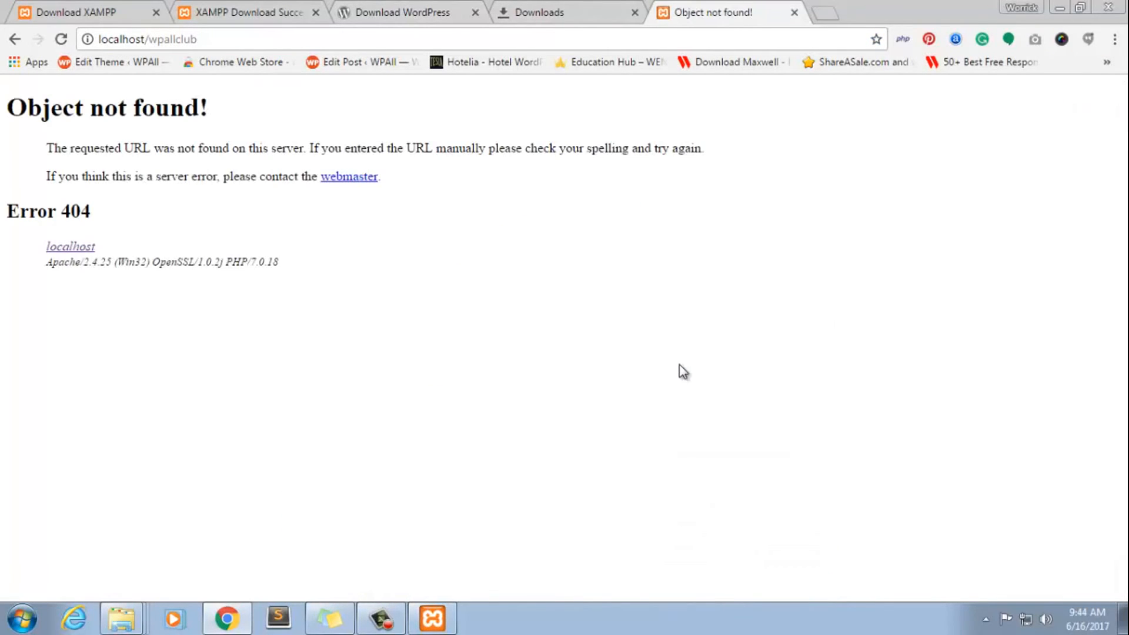
Correct the address to localhost/wpall and load the WordPress setup page
key(ctrl+a)
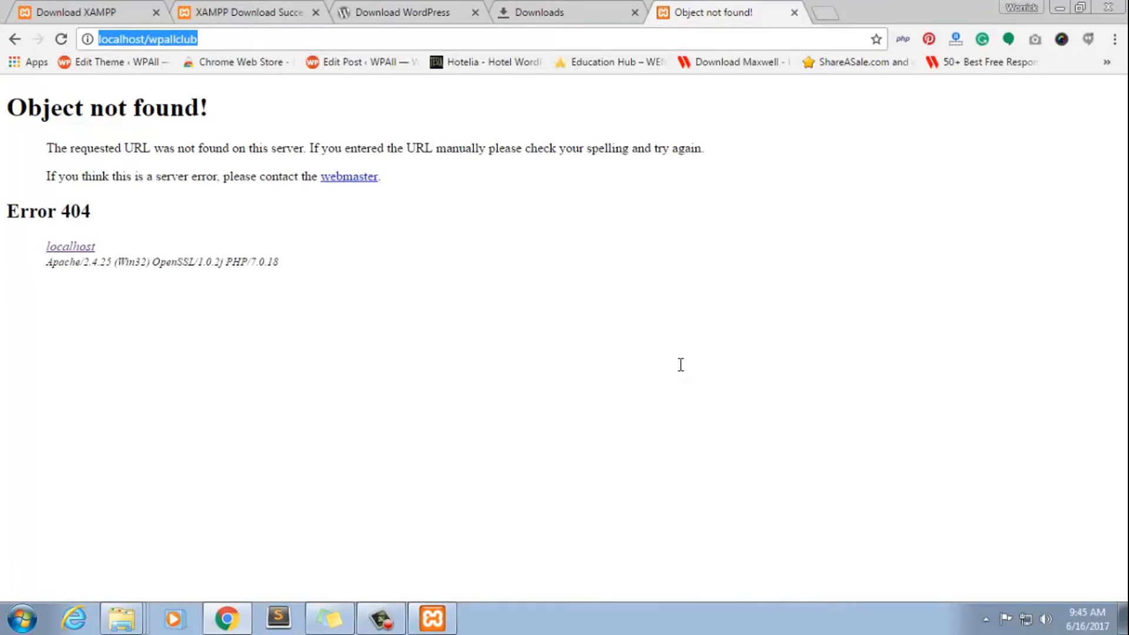
key(End)
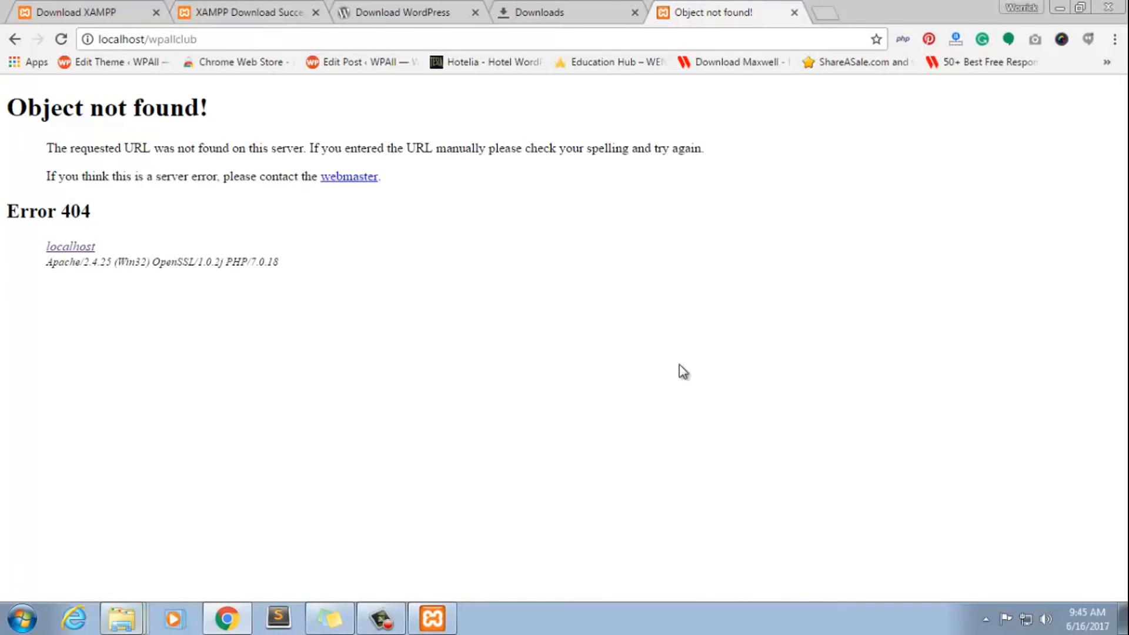
key(super+2)
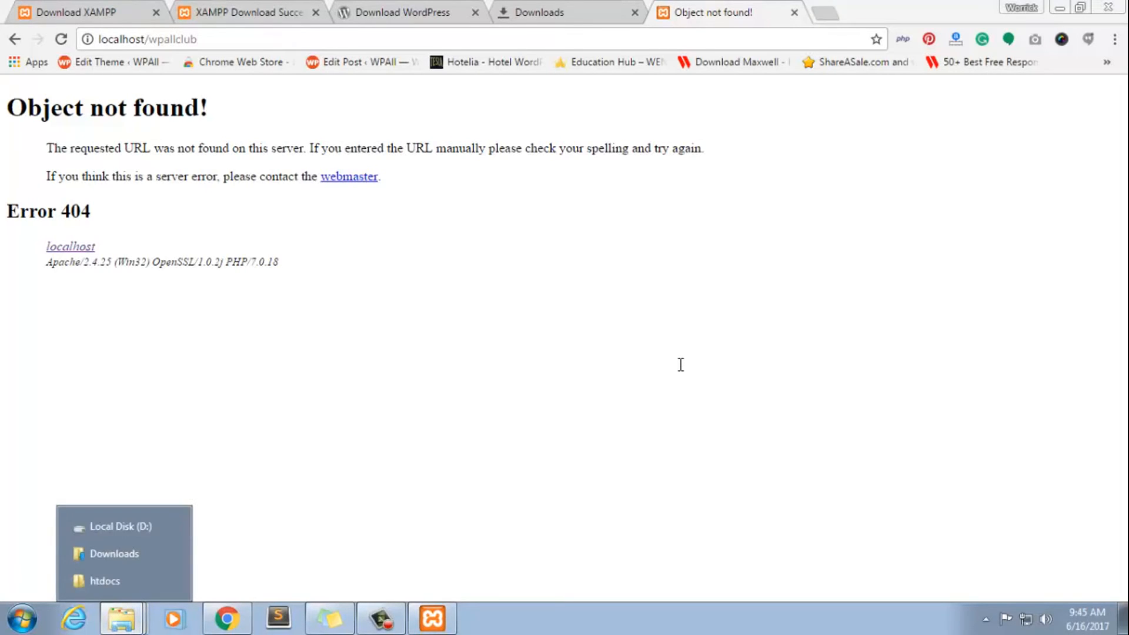
key(Escape)
key(BackSpace)
key(BackSpace)
key(BackSpace)
key(BackSpace)
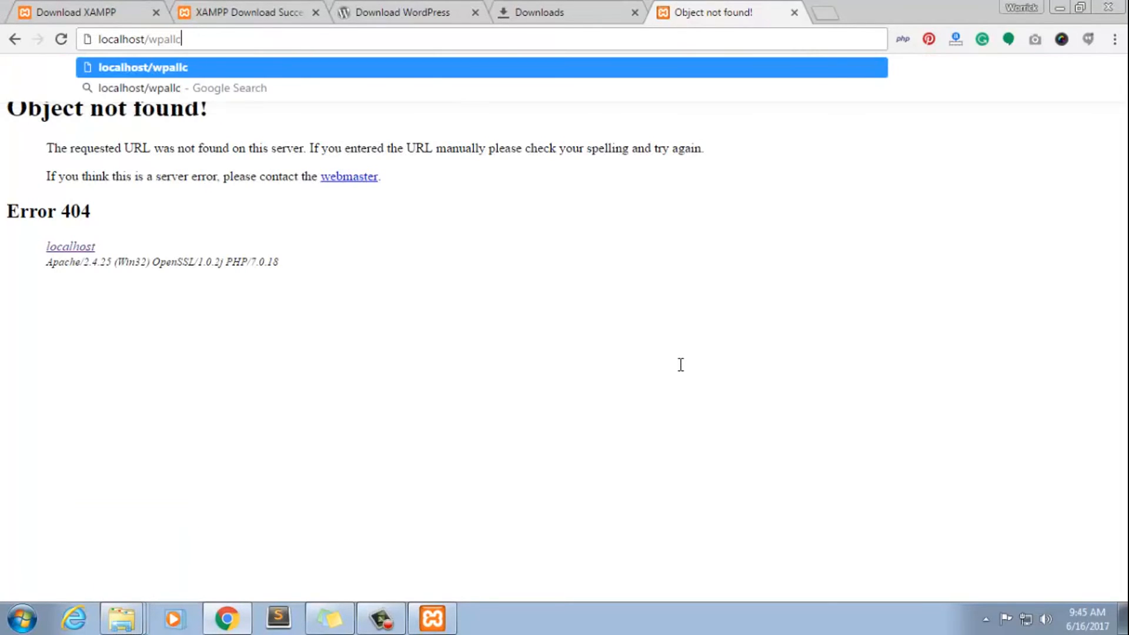
key(Return)
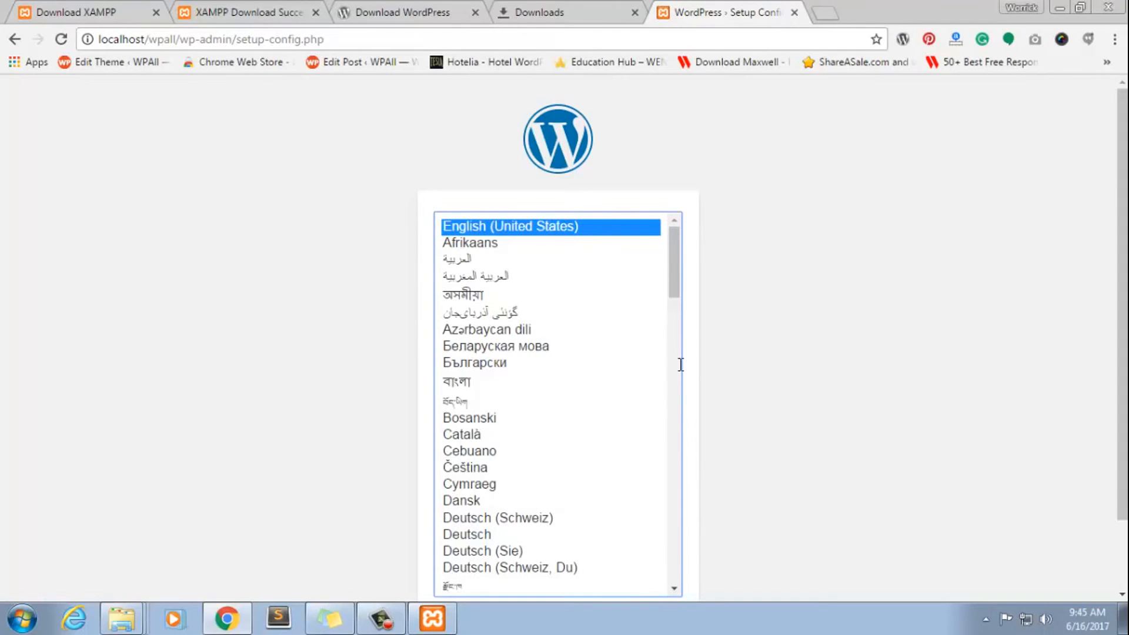
Compare the wpall part of the page address with the site folder's name in PPPP's htdocs on drive D
drag(149, 39, 177, 39)
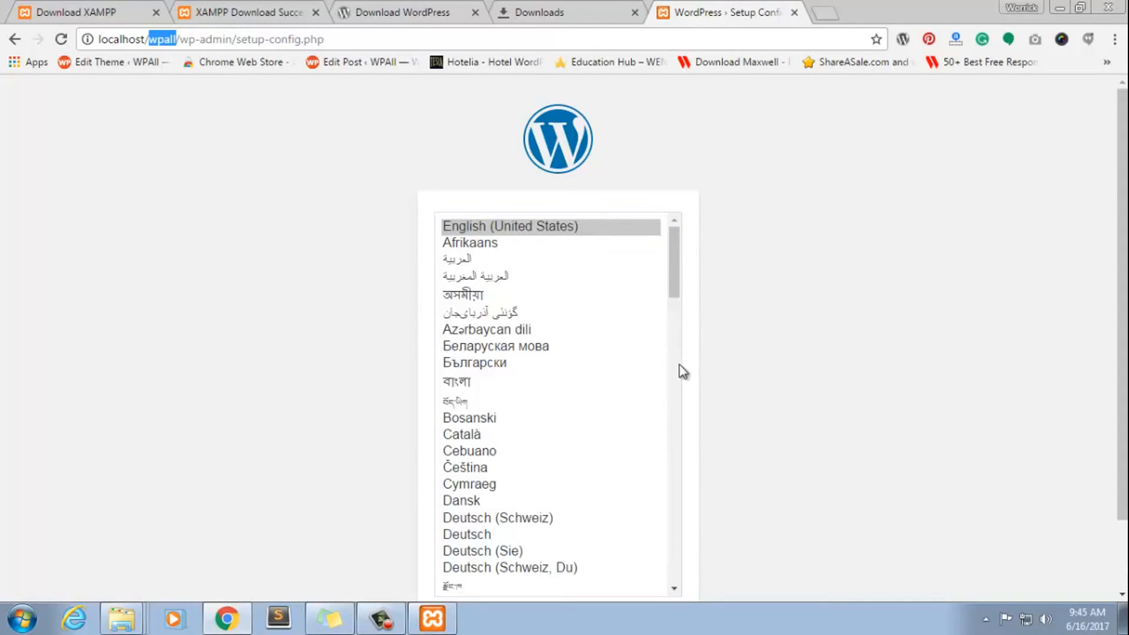
right_click(122, 618)
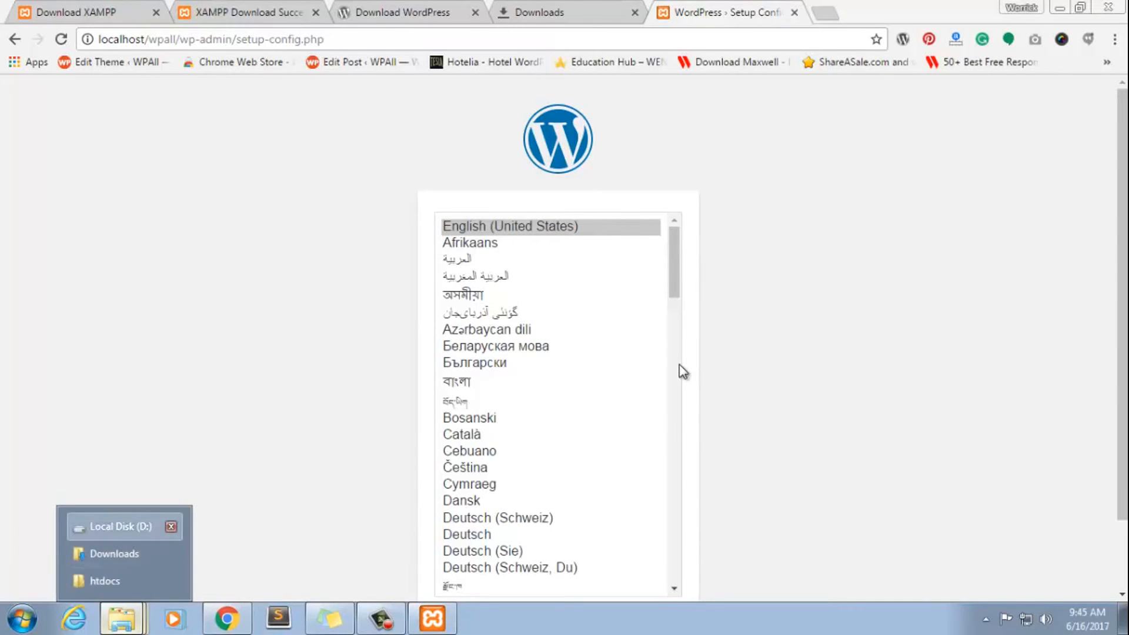
click(115, 526)
double_click(457, 135)
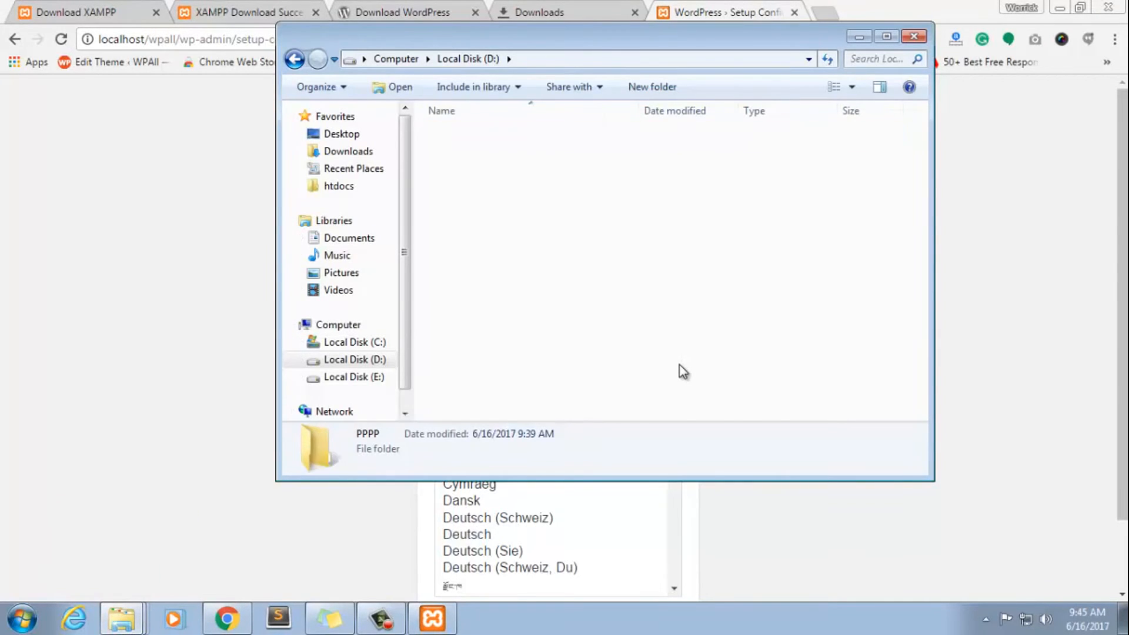
double_click(459, 222)
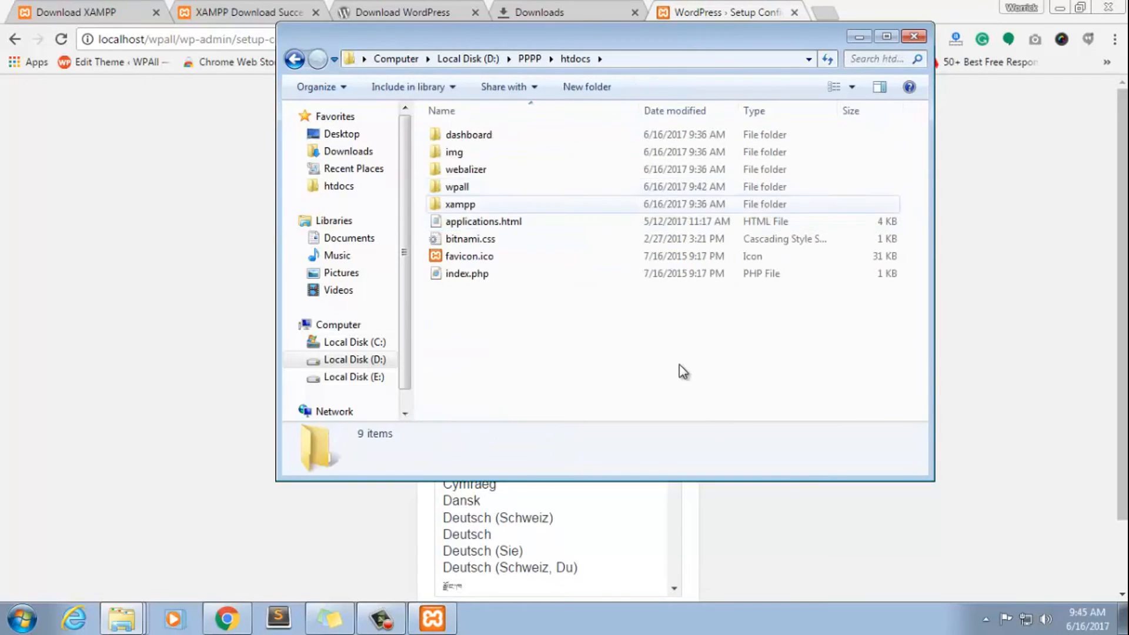
click(456, 186)
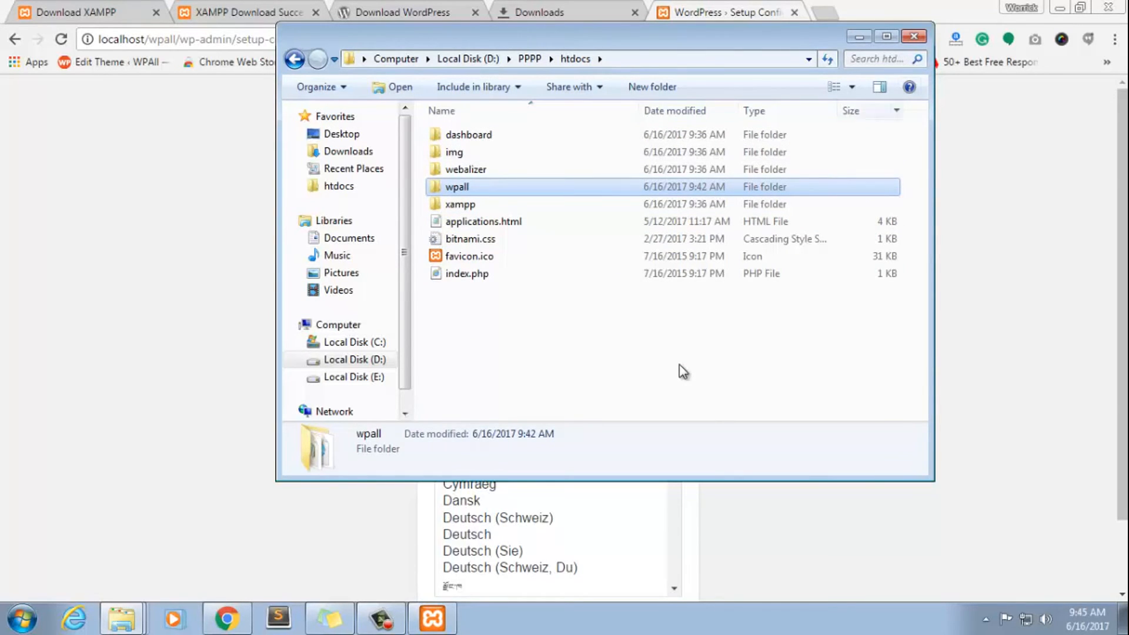
double_click(162, 39)
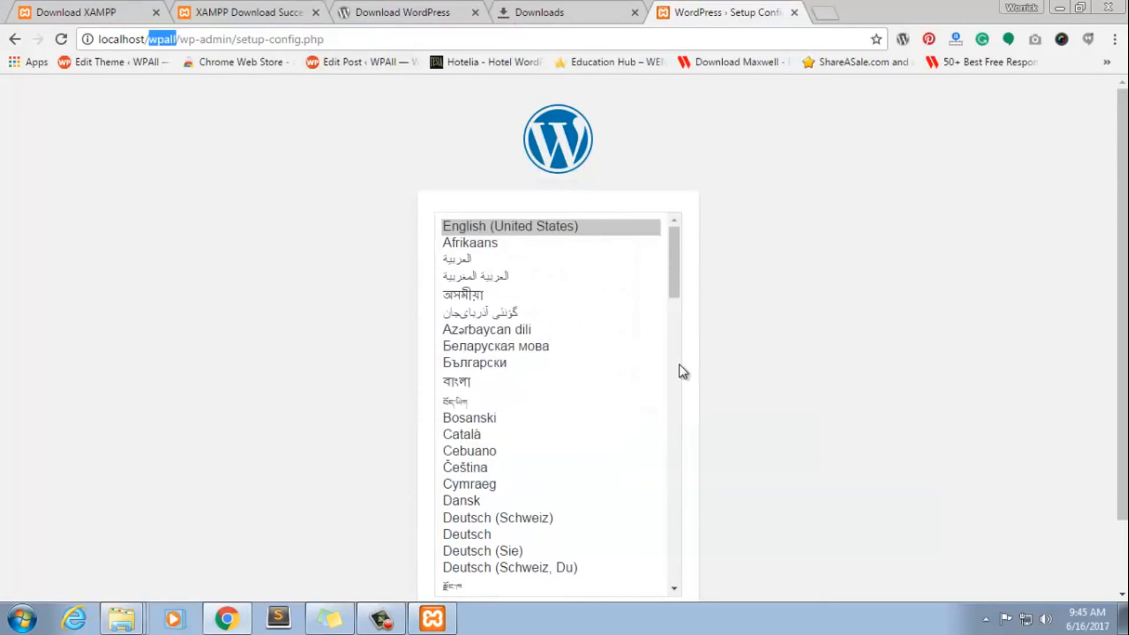
click(681, 365)
Continue the WordPress setup in English (United States) and proceed past the welcome page to the database connection form
scroll(680, 365, down, 2)
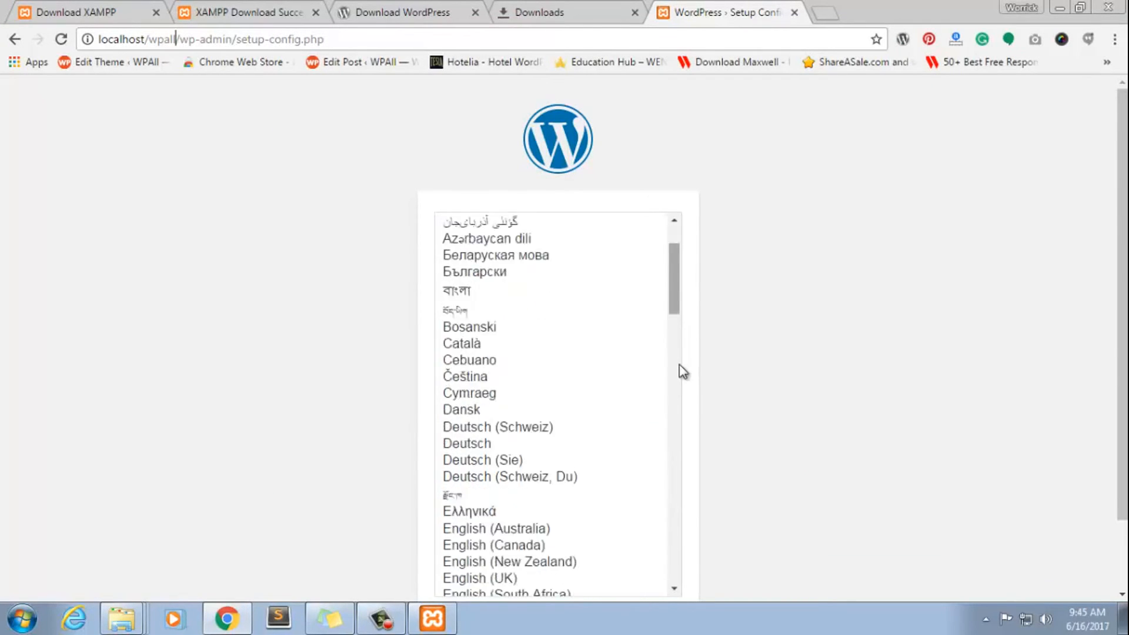
scroll(680, 370, down, 5)
scroll(681, 371, down, 2)
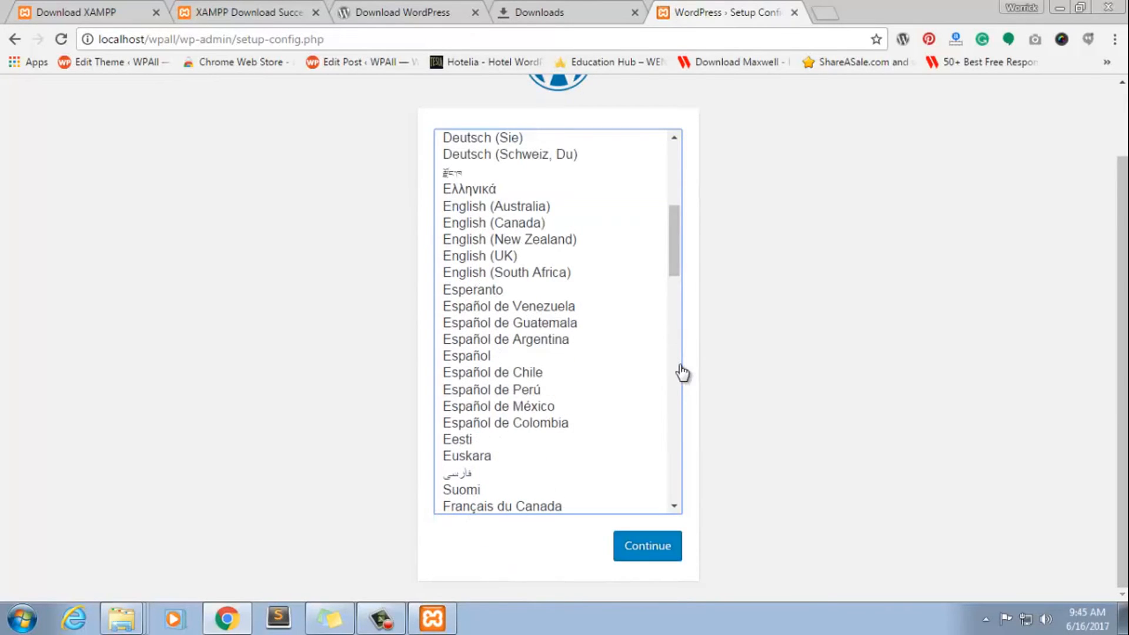
key(Return)
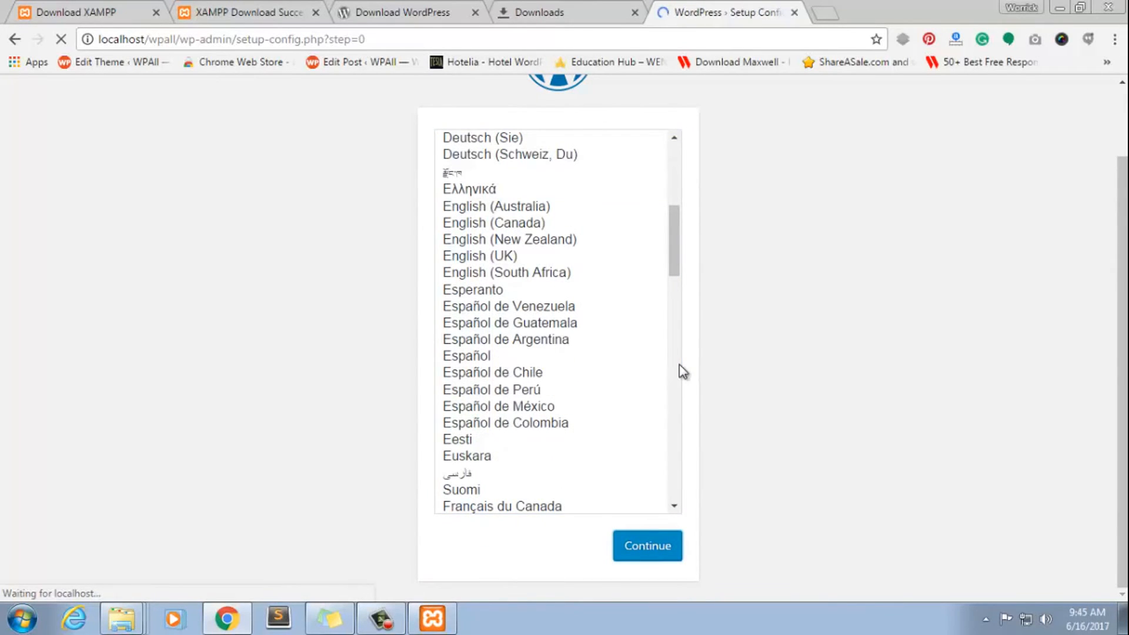
key(Tab)
key(Return)
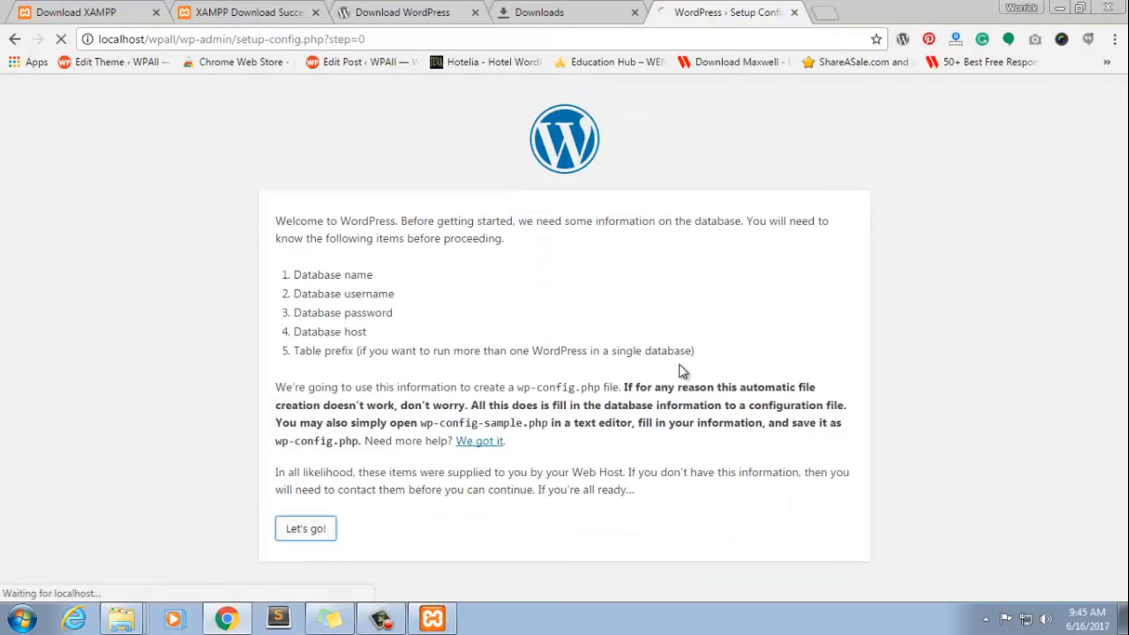
key(Tab)
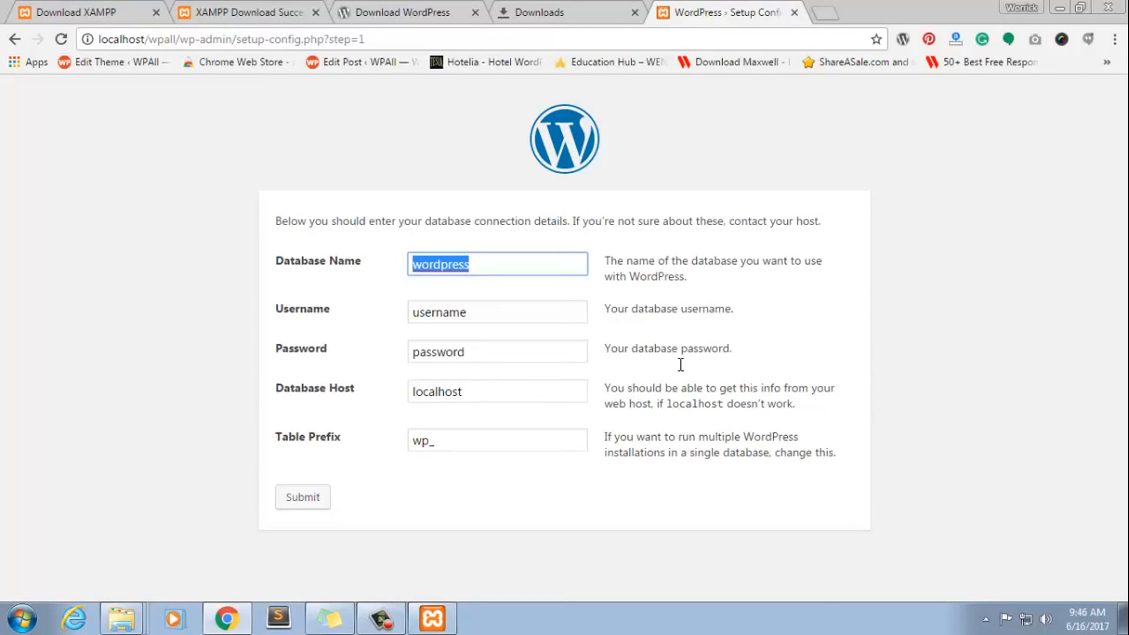
Submit the database connection details with database name wpallclub, username root and an empty password, keeping localhost and wp_
text(wpallclub)
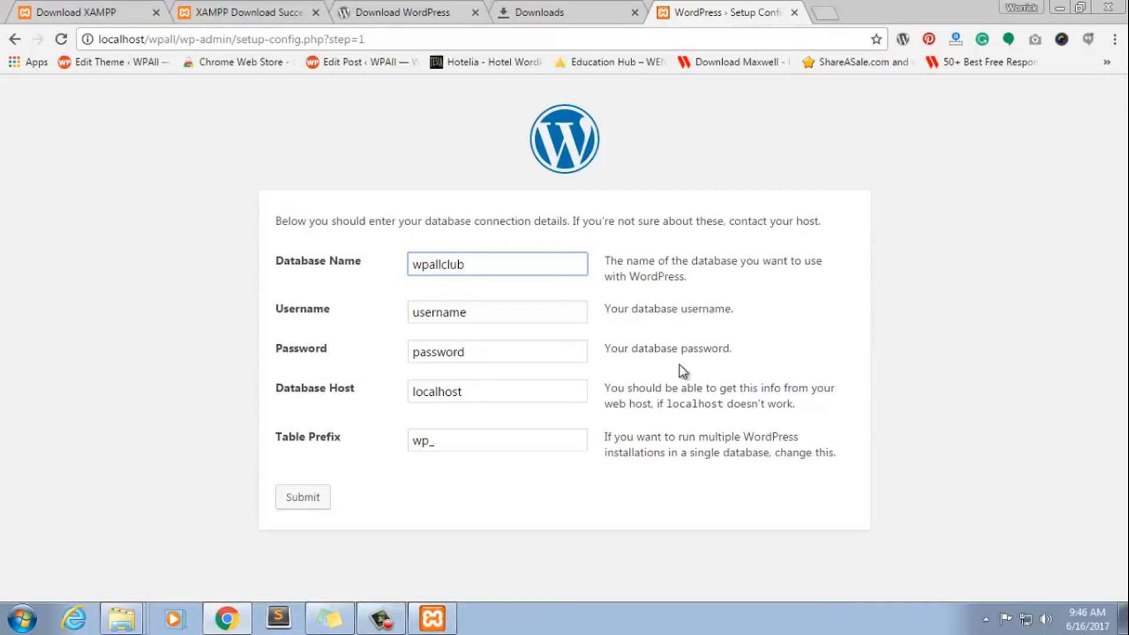
key(Tab)
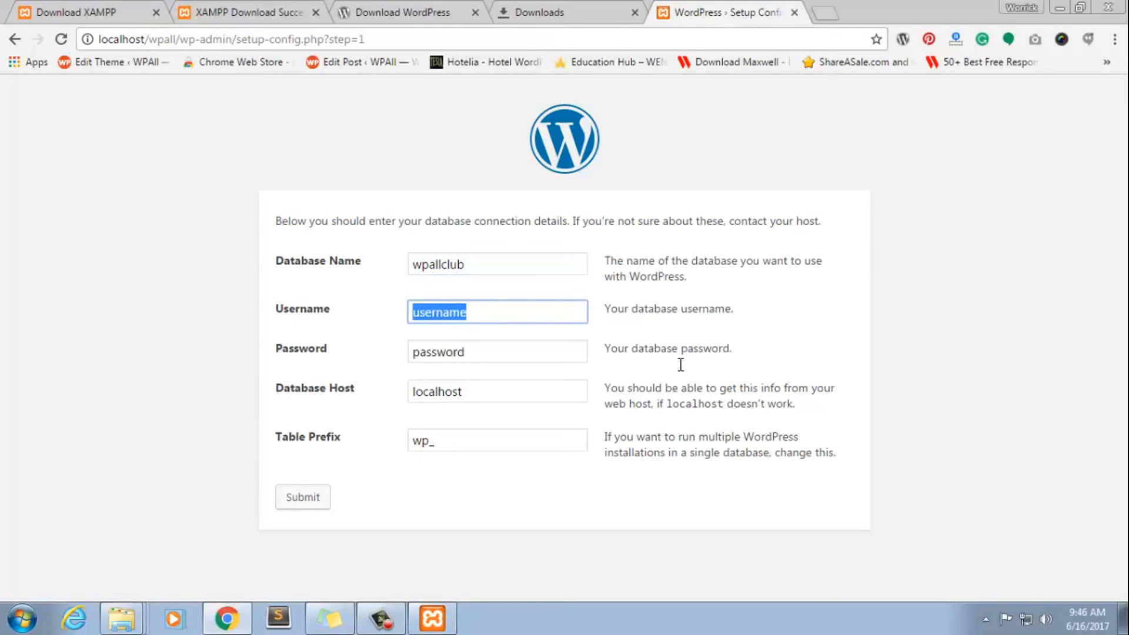
text(root)
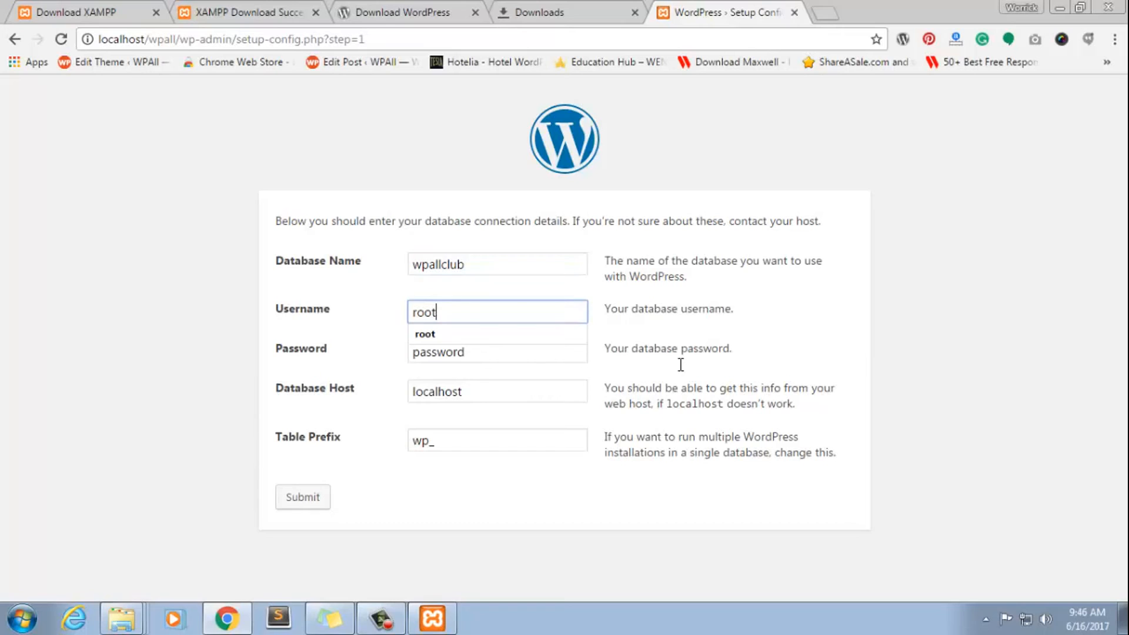
key(Tab)
key(BackSpace)
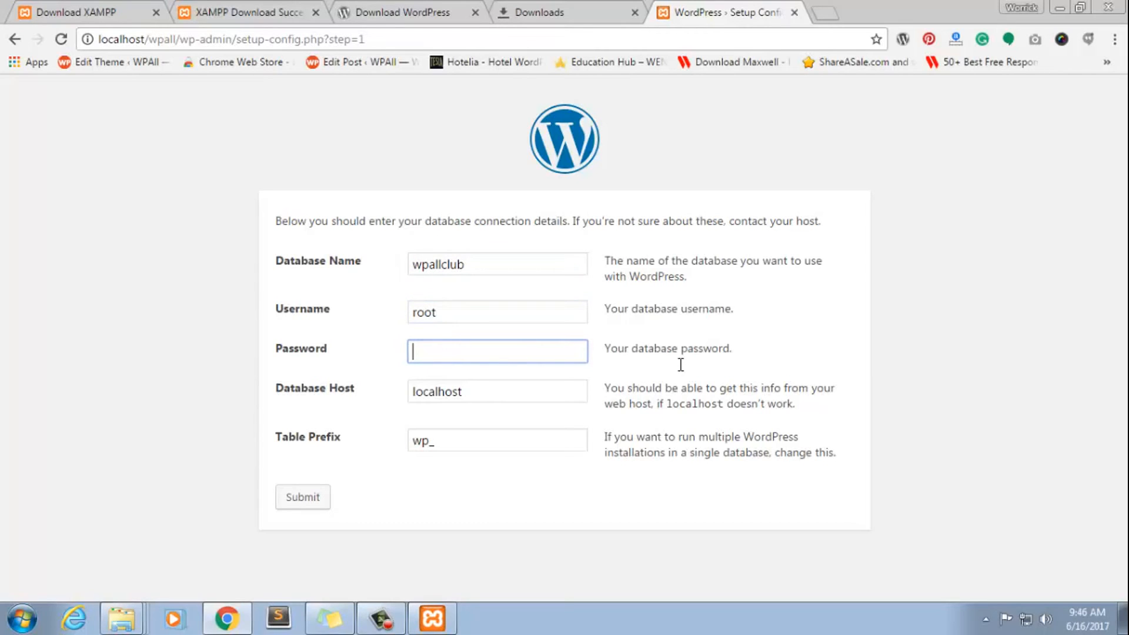
key(Tab)
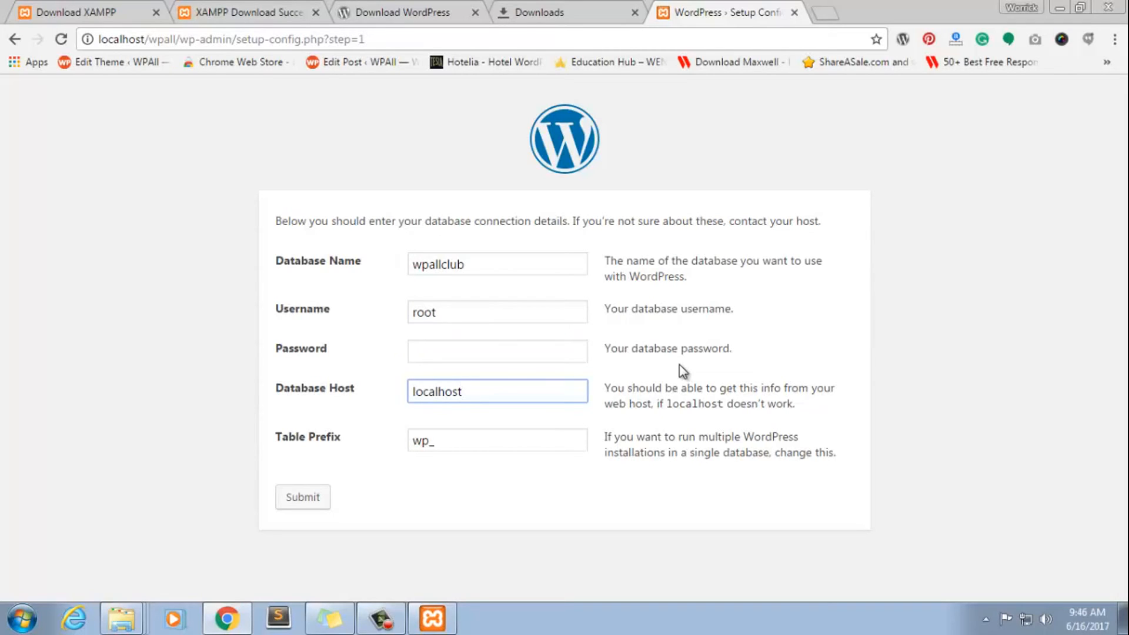
key(Tab)
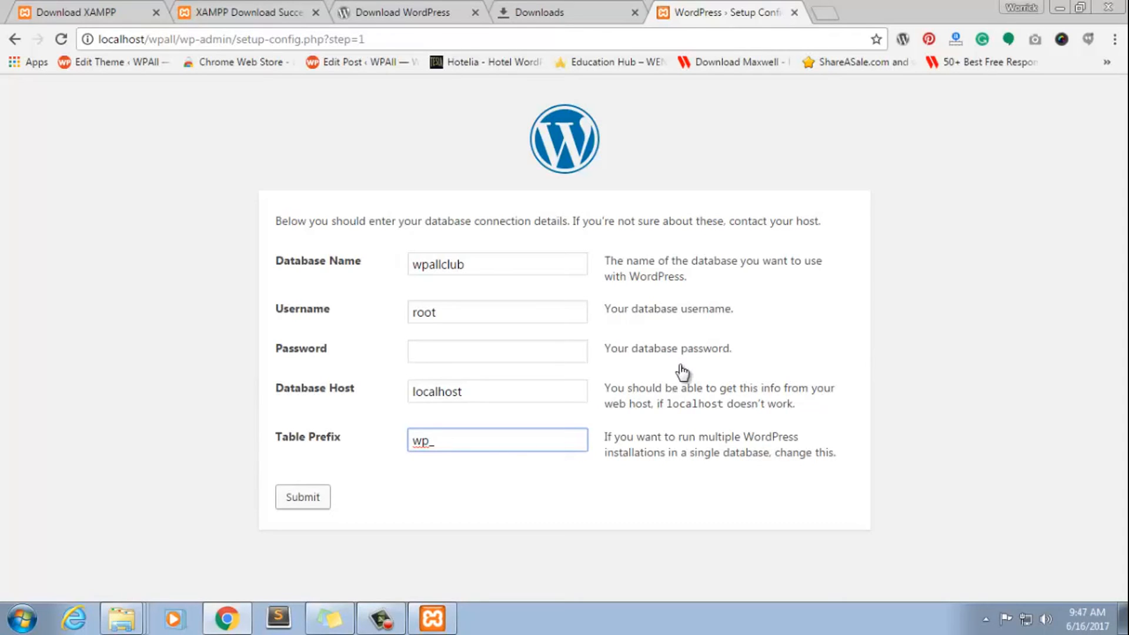
key(Return)
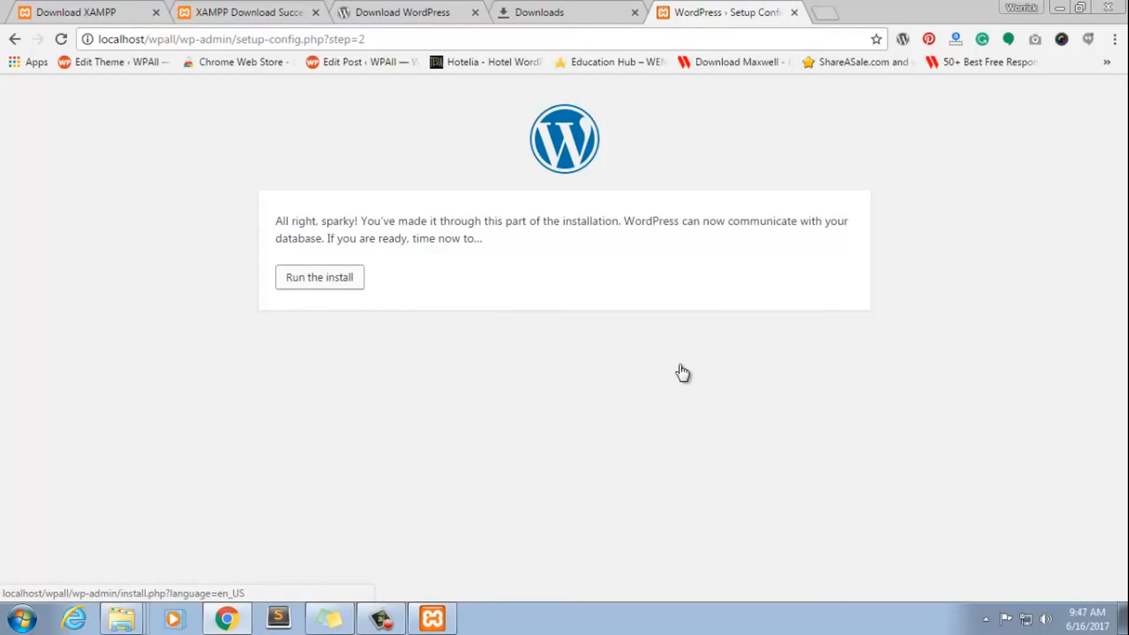
Run the WordPress install and set the site title to wpallclub
click(320, 277)
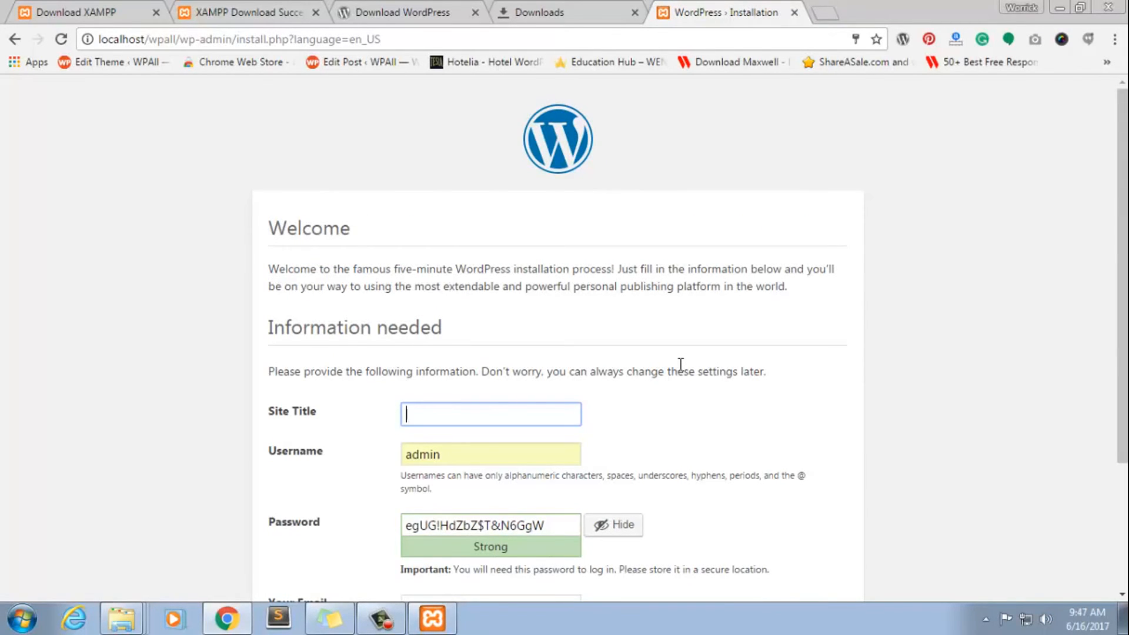
scroll(681, 368, down, 3)
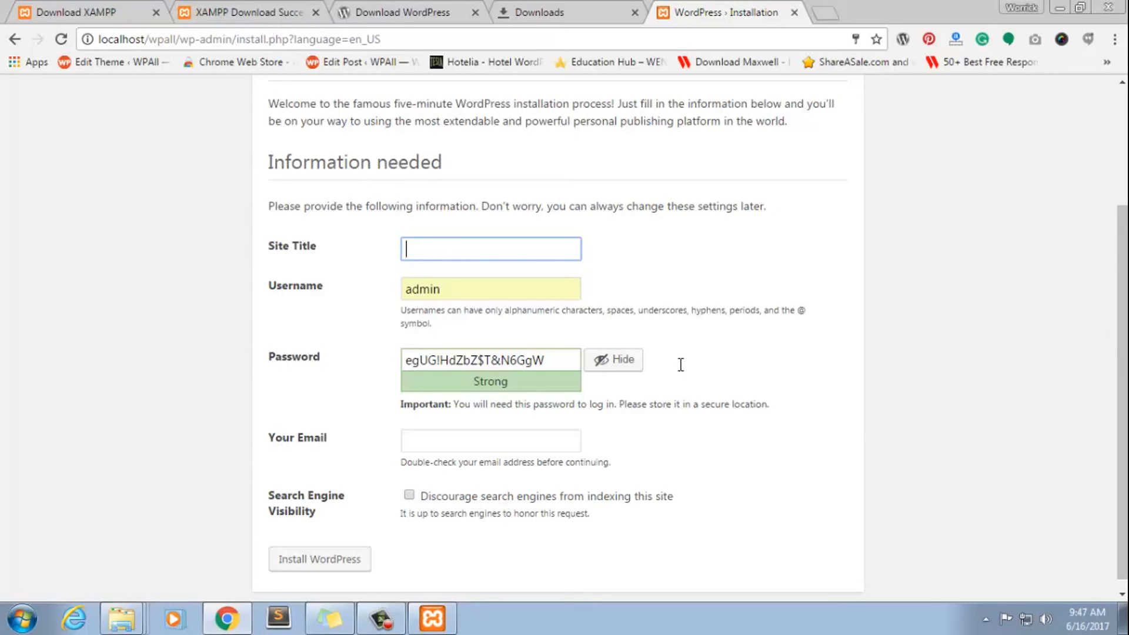
text(W)
key(BackSpace)
text(wa)
key(BackSpace)
text(pallcluborg)
key(BackSpace)
key(BackSpace)
key(BackSpace)
key(Tab)
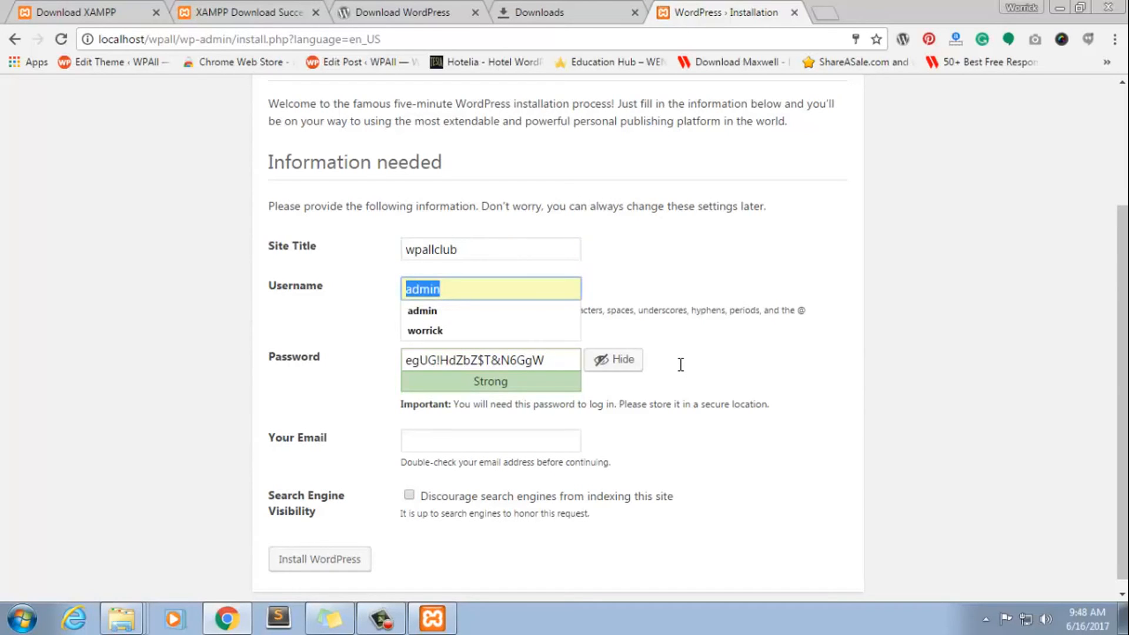
text(my_)
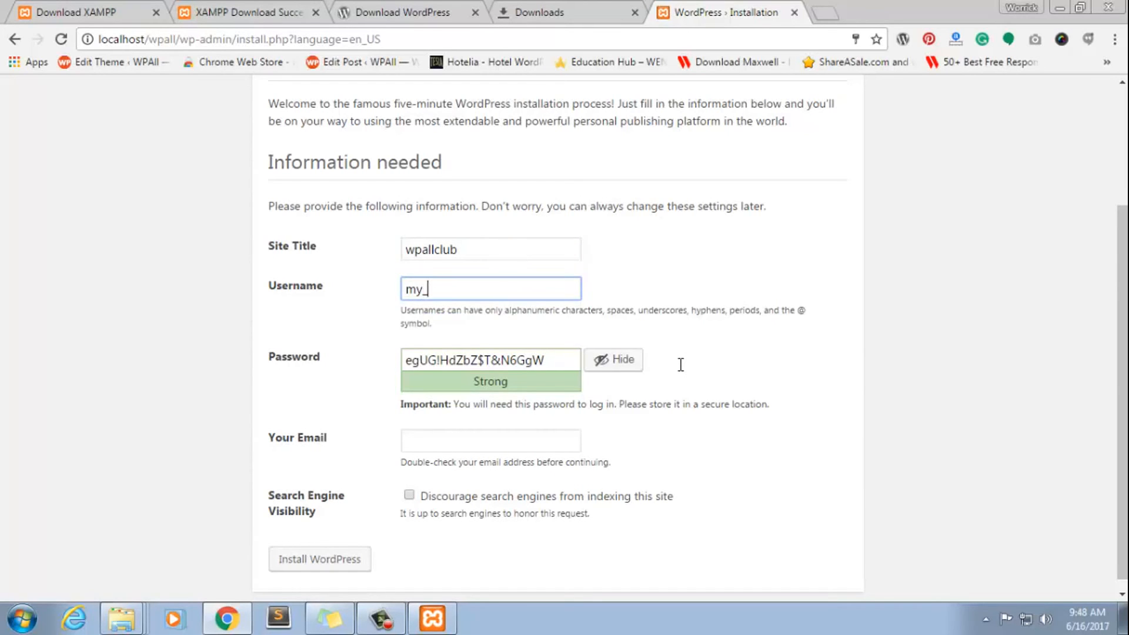
text(name)
key(BackSpace)
key(BackSpace)
key(BackSpace)
key(BackSpace)
key(BackSpace)
key(BackSpace)
key(BackSpace)
text(n)
key(BackSpace)
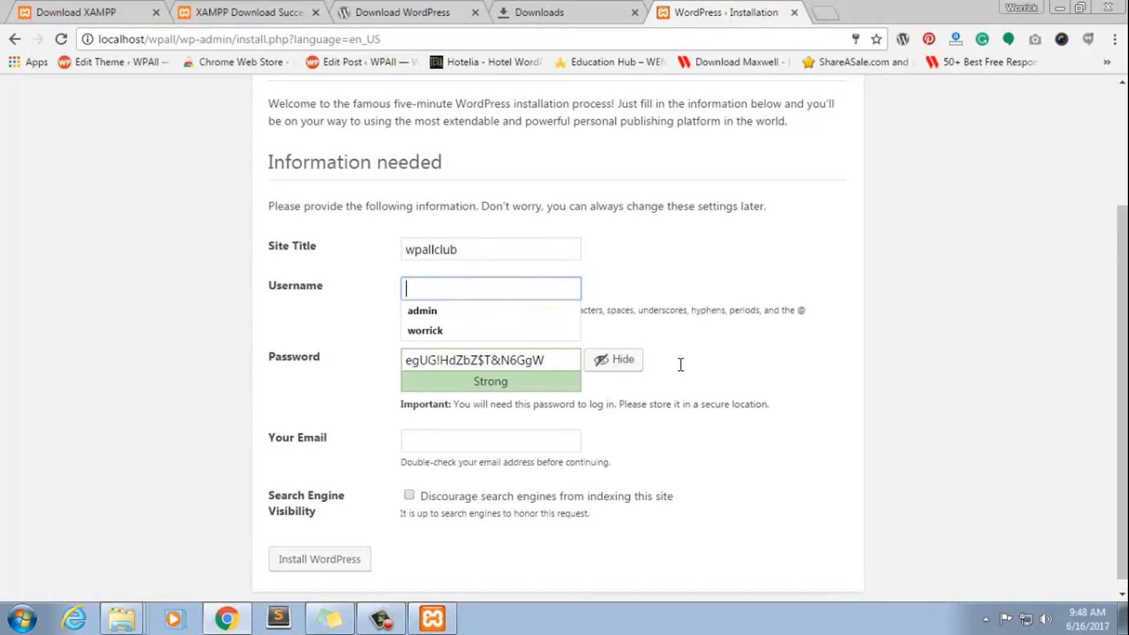
Set the WordPress username to wpall and keep the generated password
text(wpall)
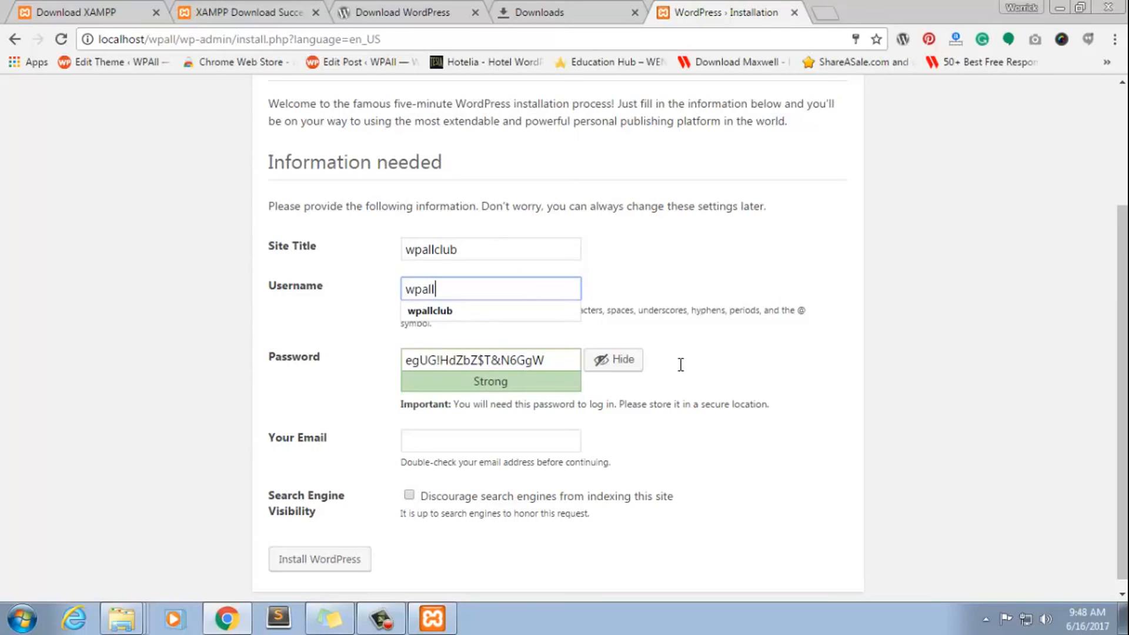
key(Tab)
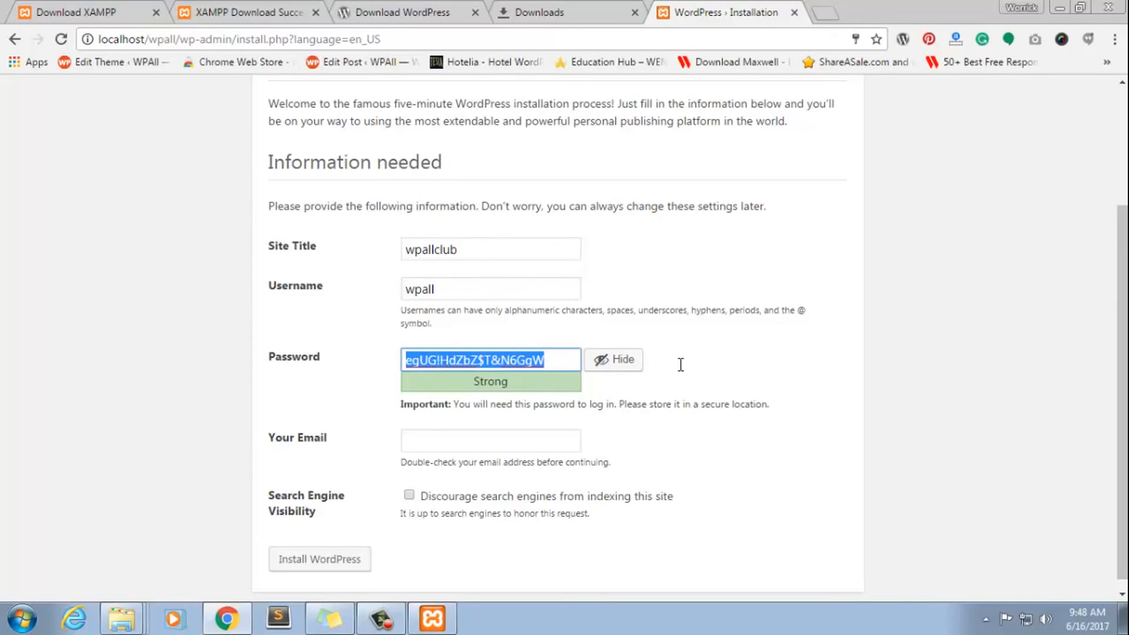
key(Tab)
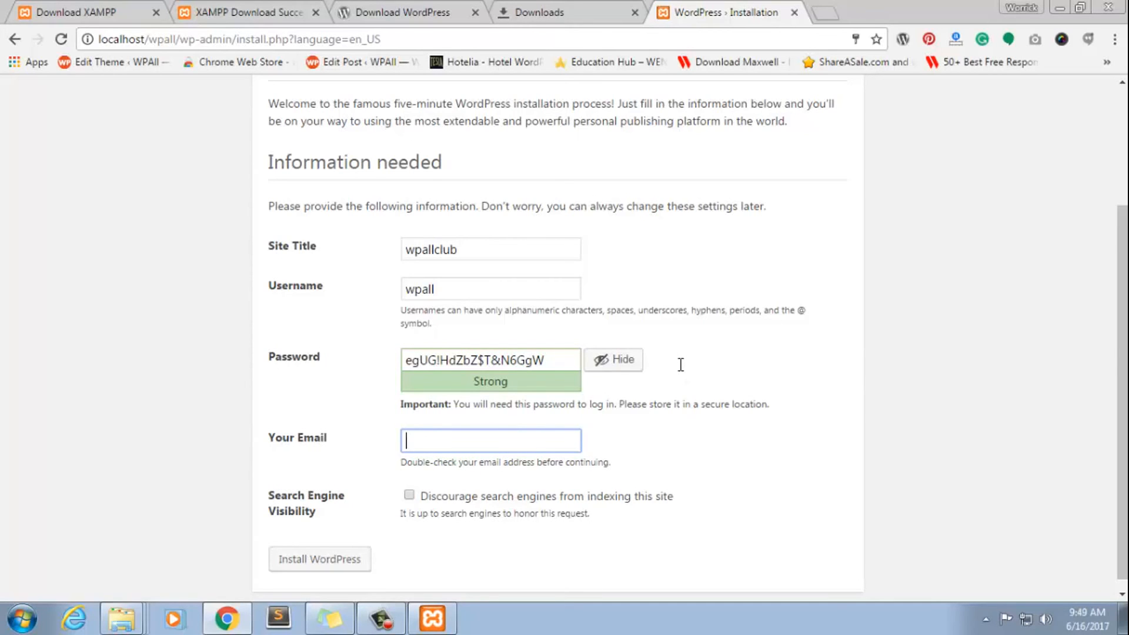
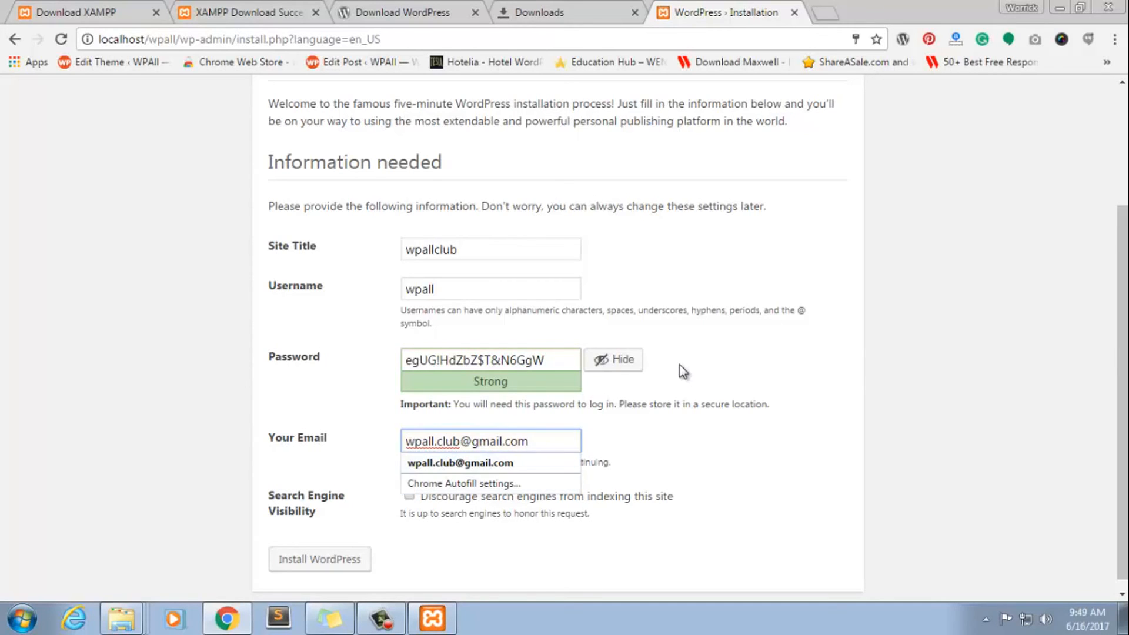
Fill in the administrator's e-mail address and install WordPress
click(682, 371)
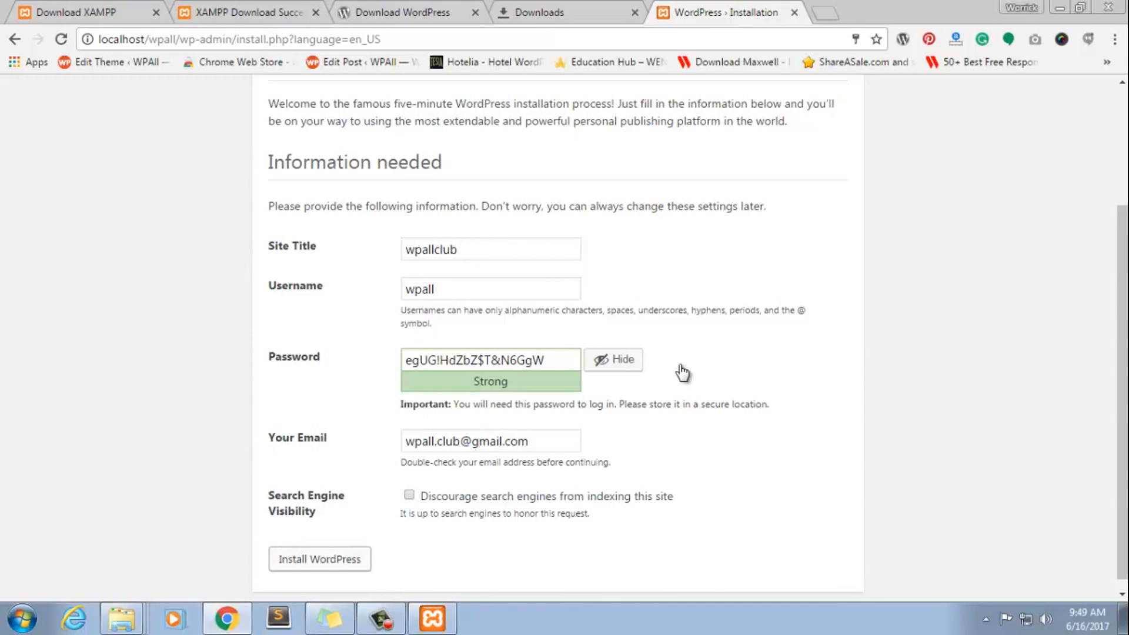
click(319, 559)
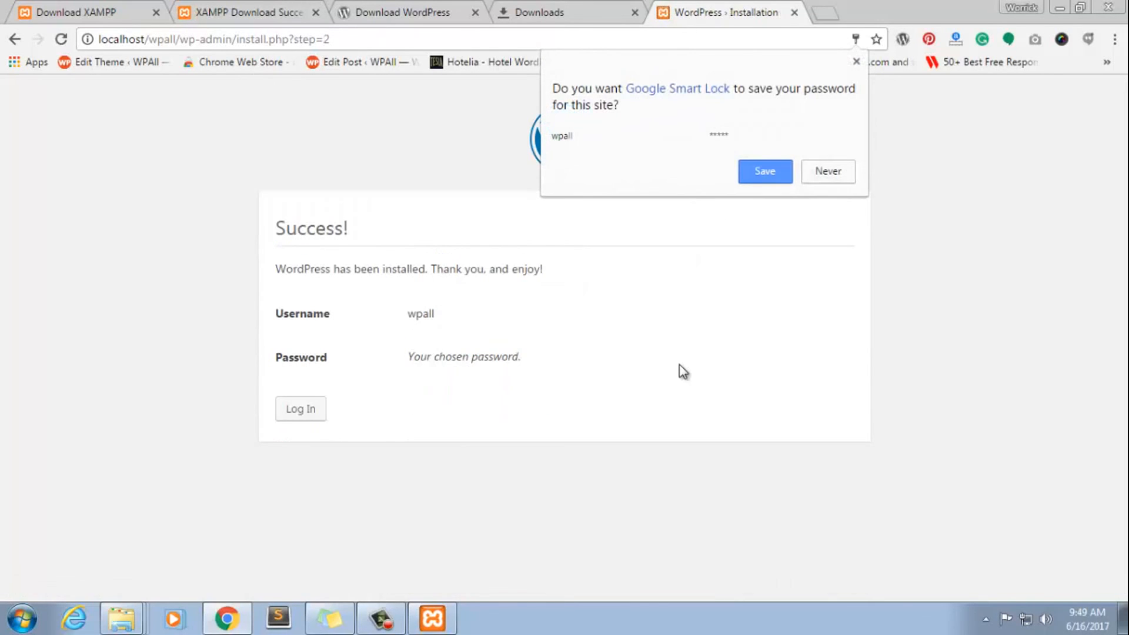
Dismiss the browser's offer to save the password and proceed to the WordPress login page
click(679, 365)
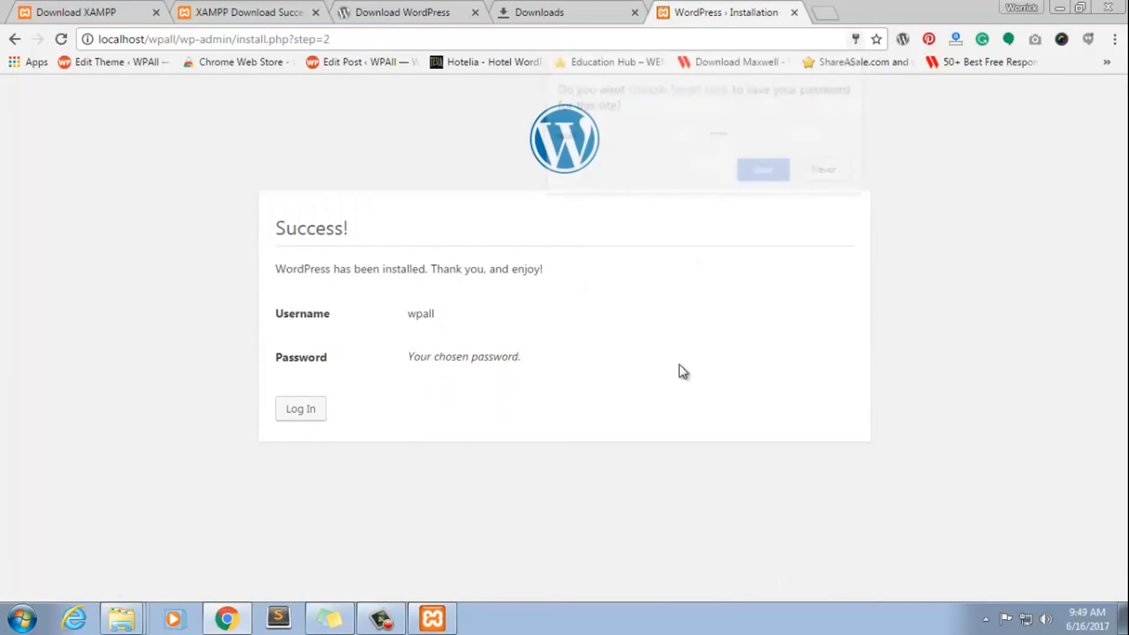
click(300, 409)
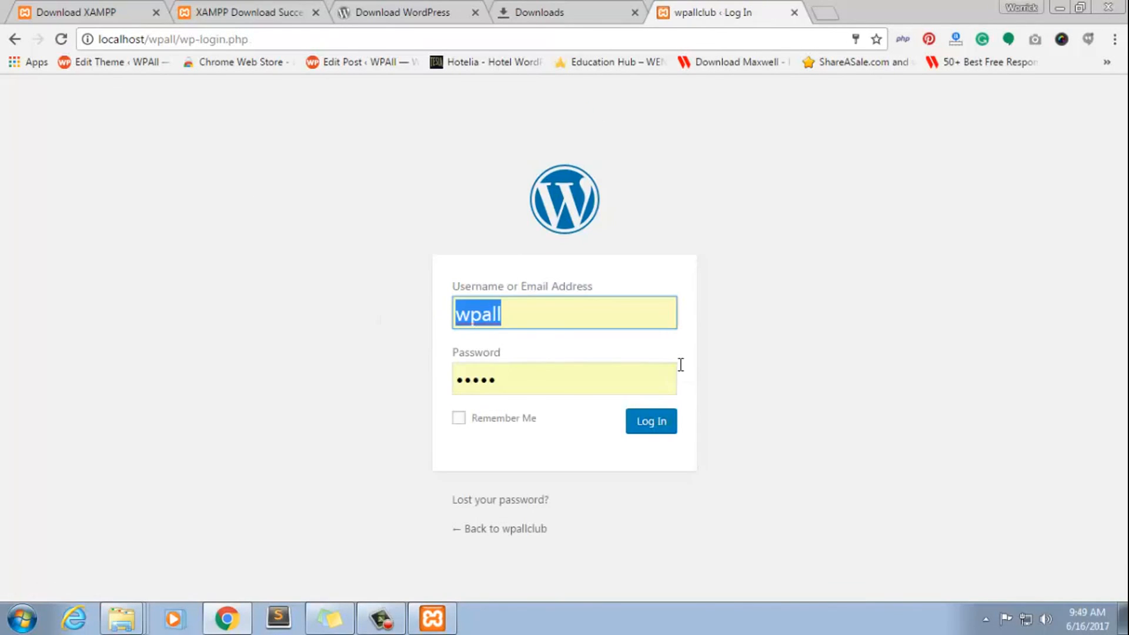
click(564, 313)
click(680, 365)
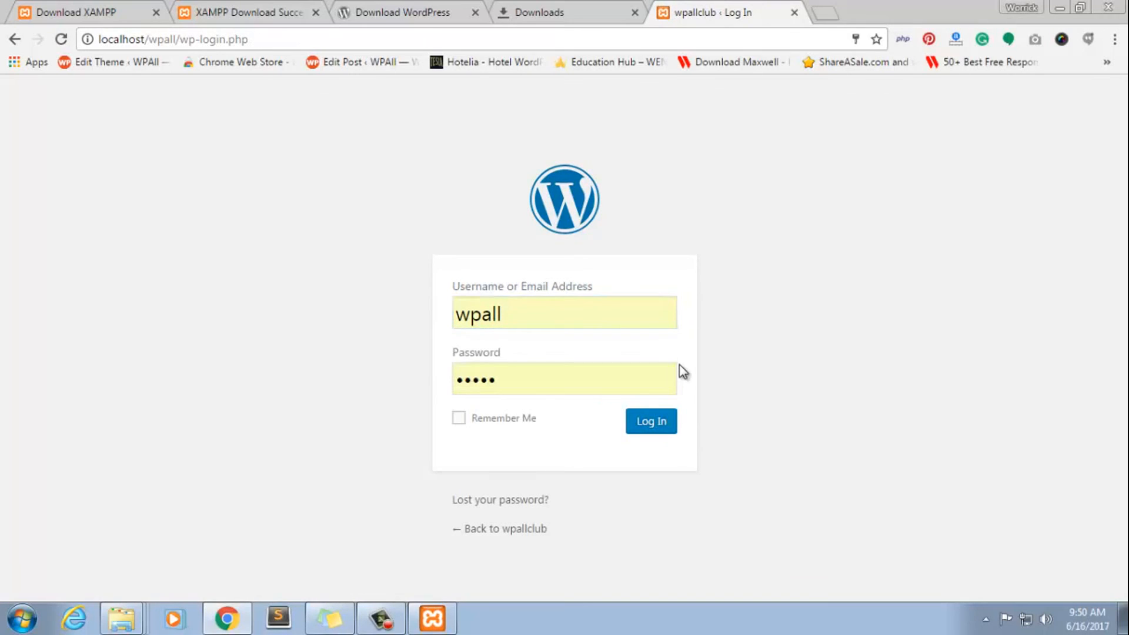
Paste the account password for wpall, log in to the dashboard, and update the password saved in the browser
click(565, 380)
double_click(564, 379)
click(564, 427)
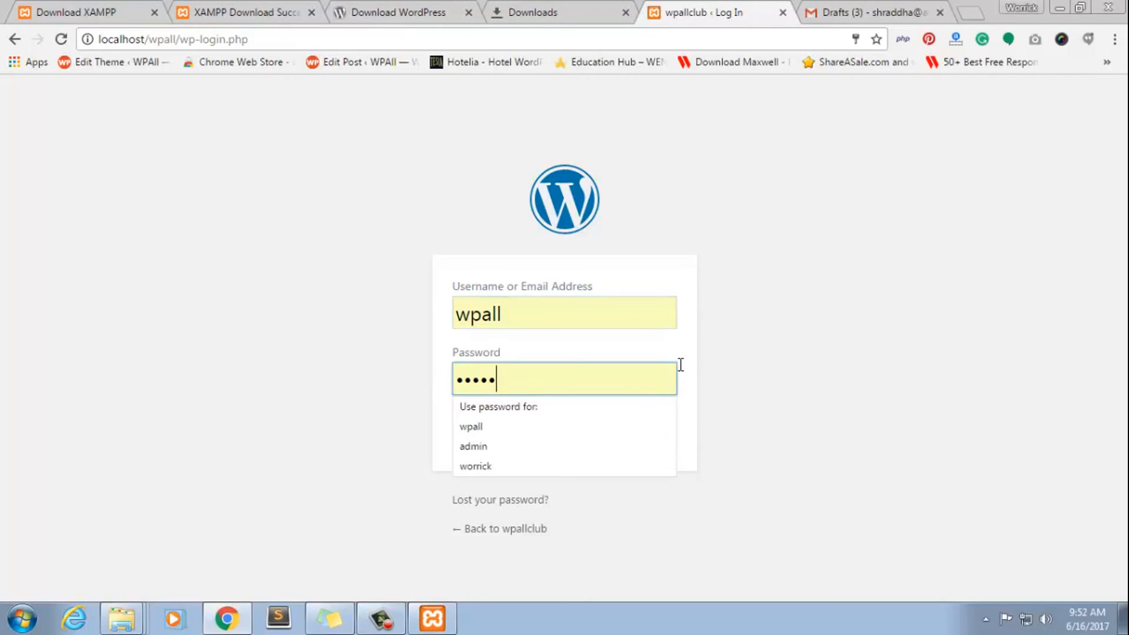
click(680, 365)
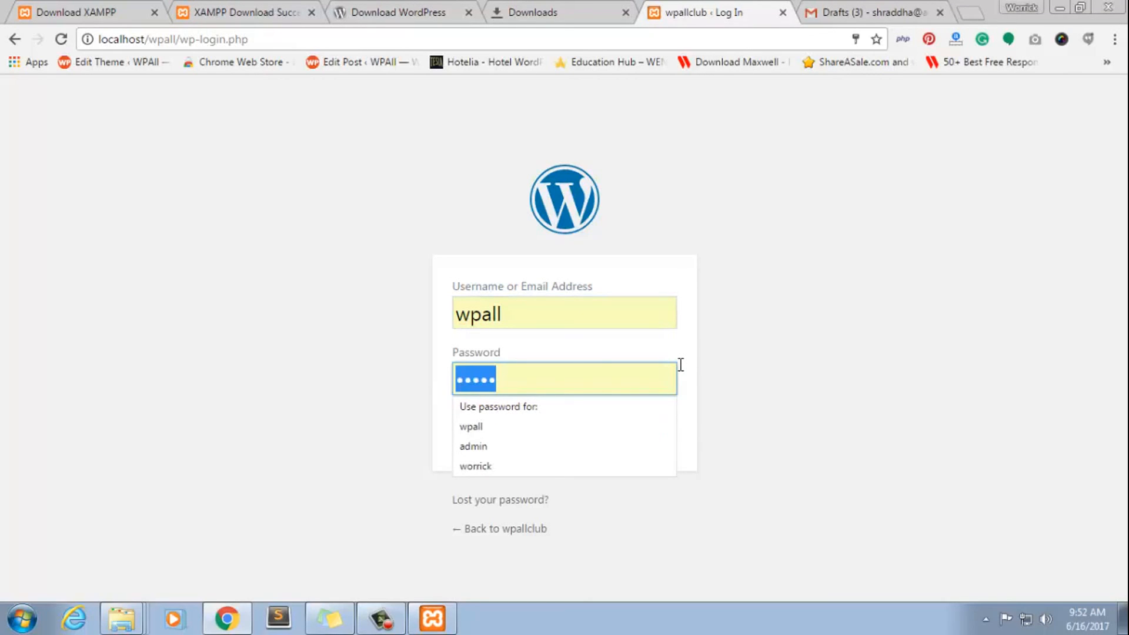
key(ctrl+v)
key(Return)
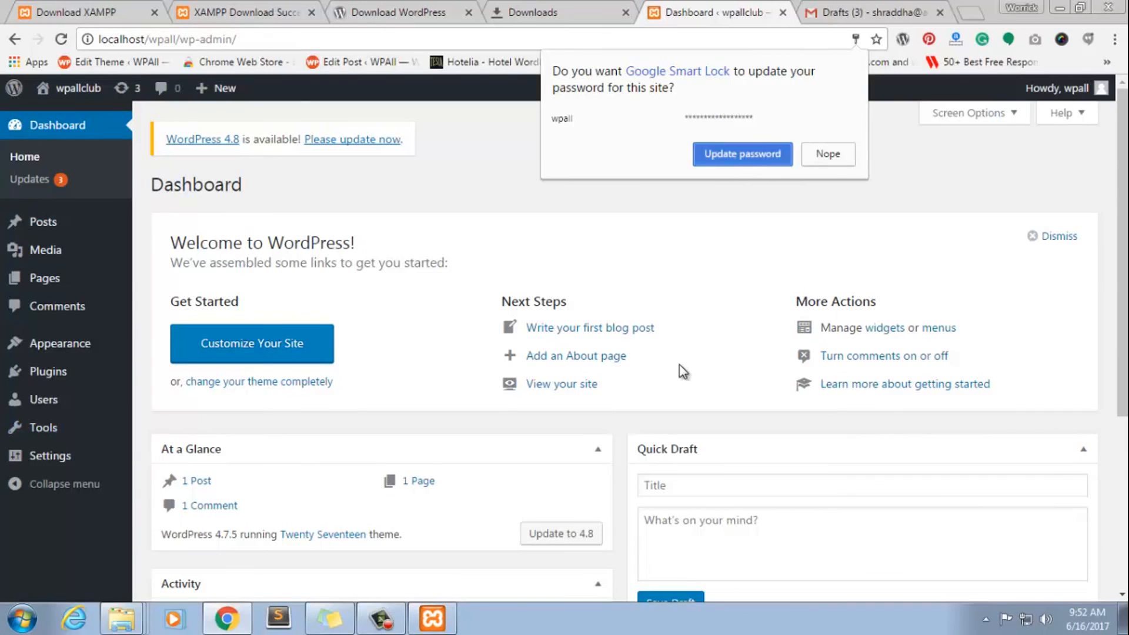
click(743, 154)
Open the Twenty Seventeen theme's details and read through its description and tags
mouse_move(14, 89)
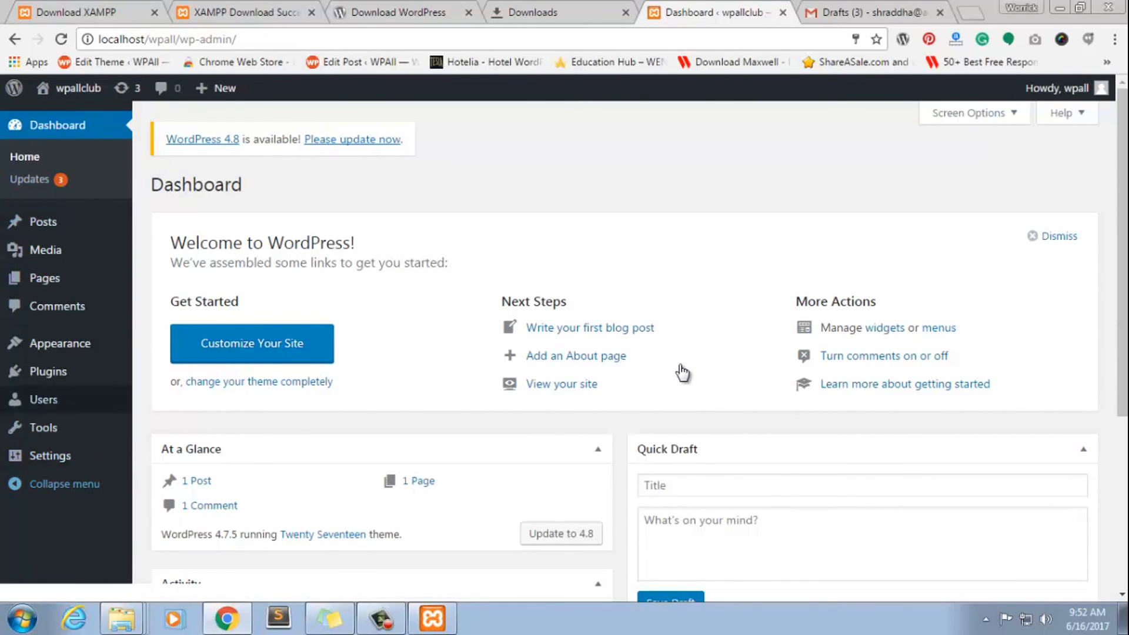
mouse_move(59, 343)
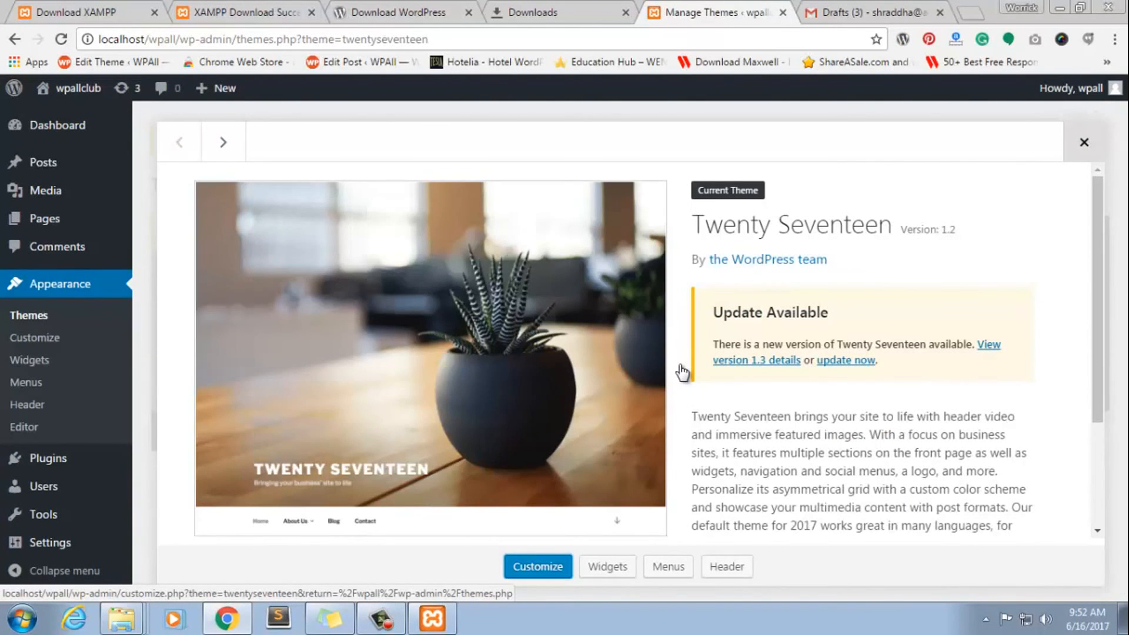
scroll(682, 372, down, 3)
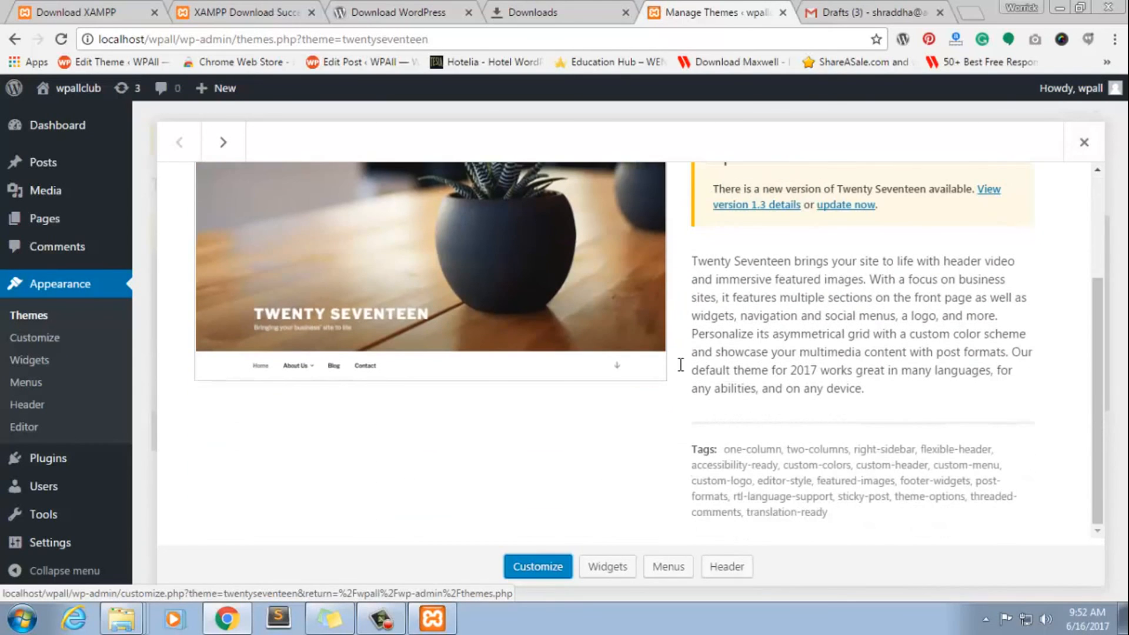
Look over the site's Widgets page and Customize preview, and return to examine the available and inactive widgets
click(682, 372)
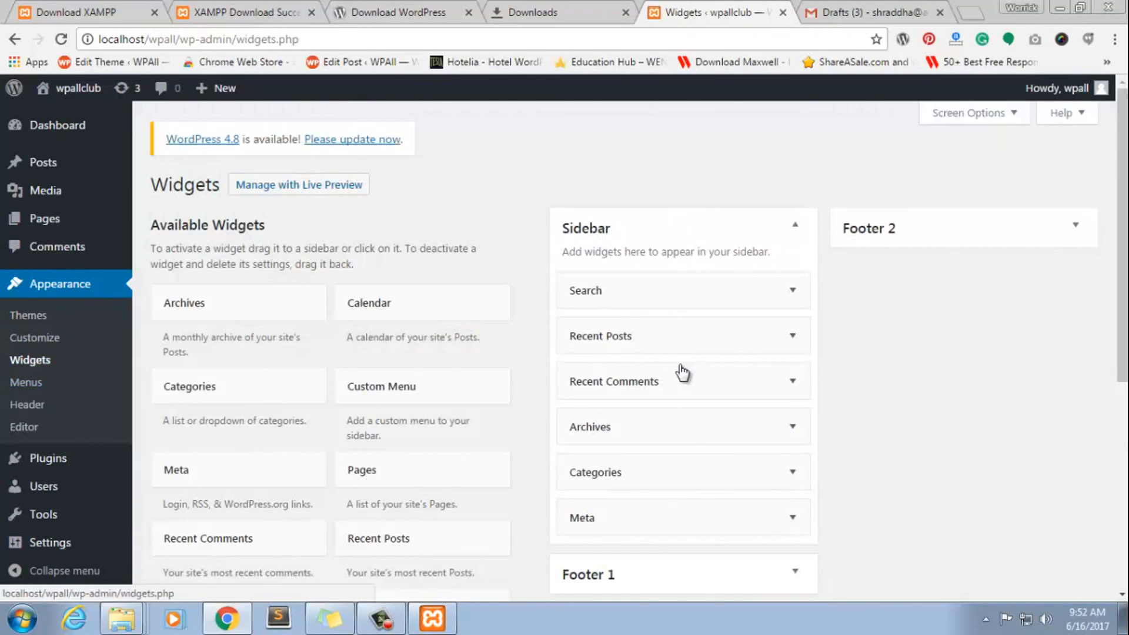
click(35, 338)
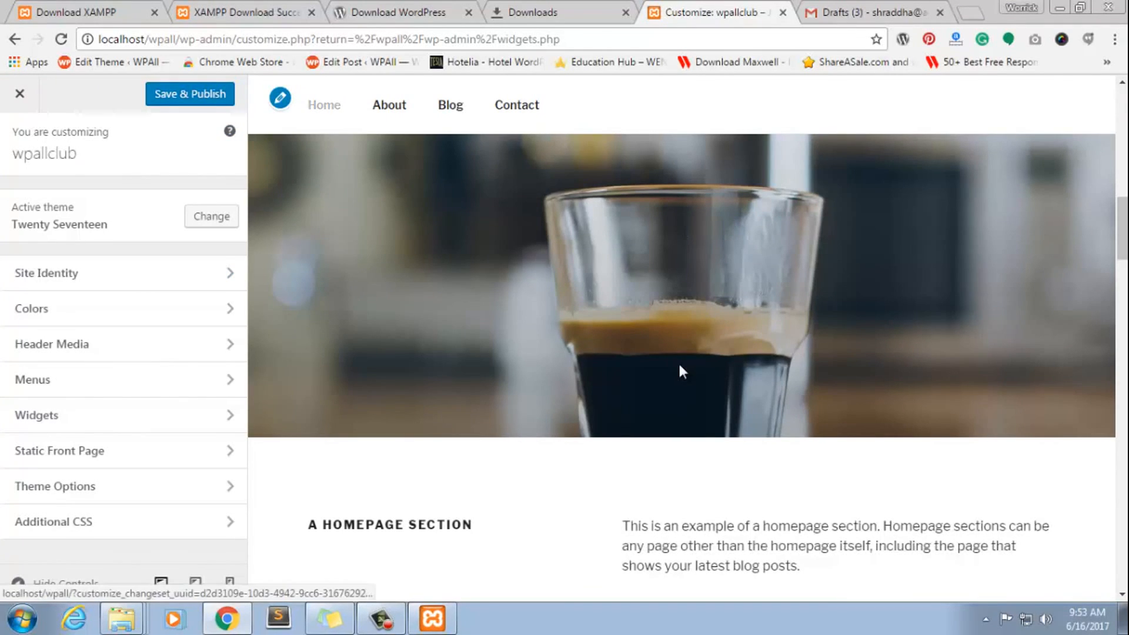
click(20, 93)
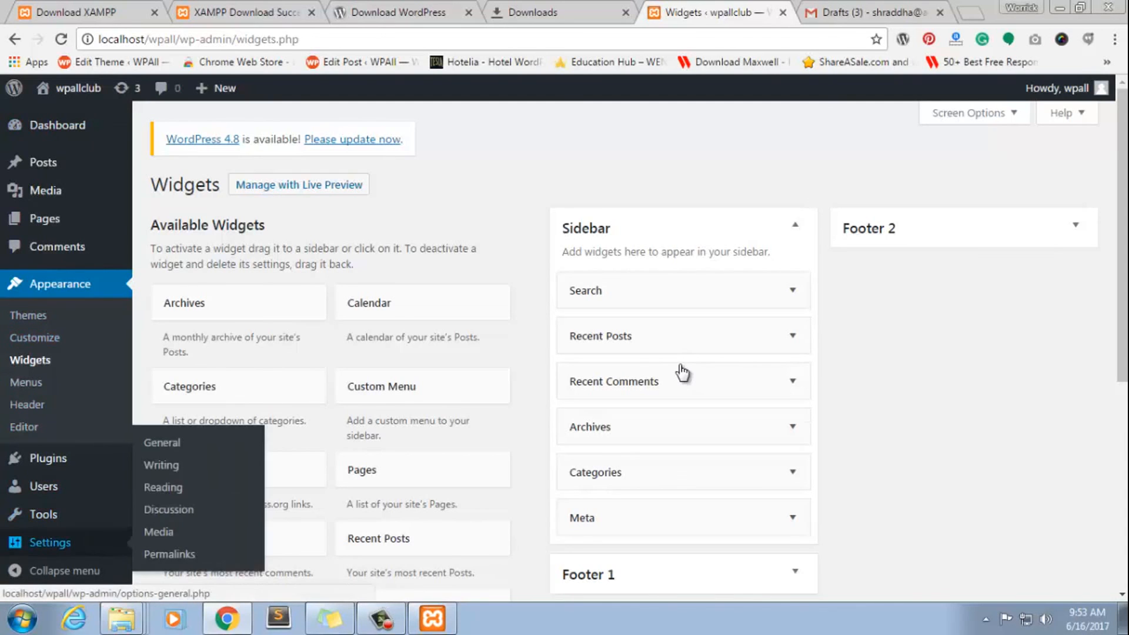
scroll(682, 371, down, 5)
scroll(682, 372, up, 5)
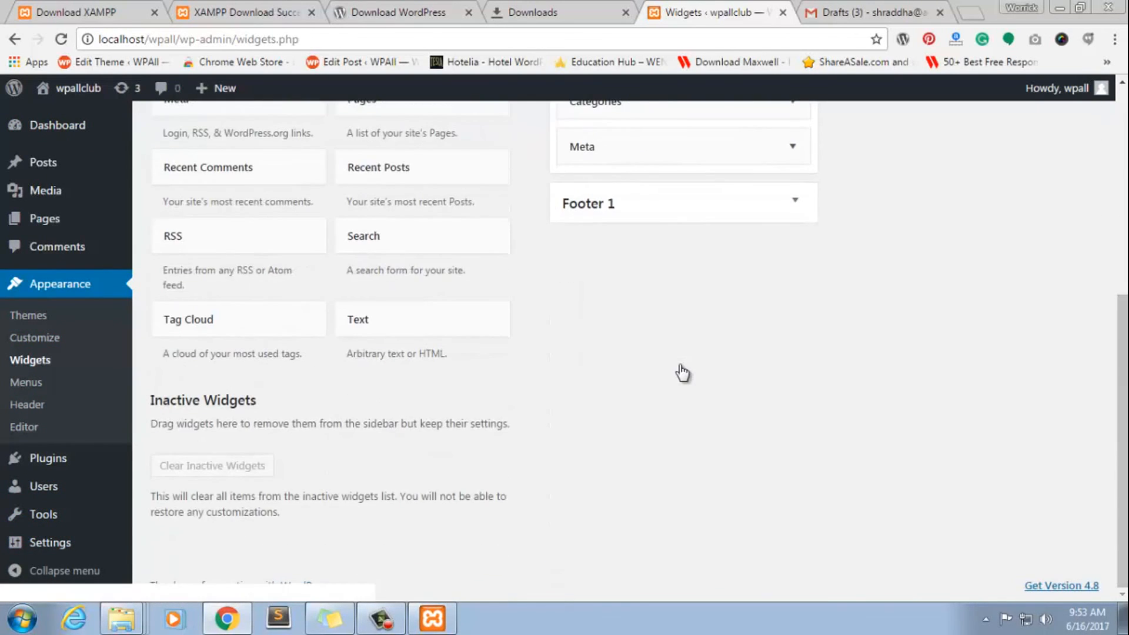